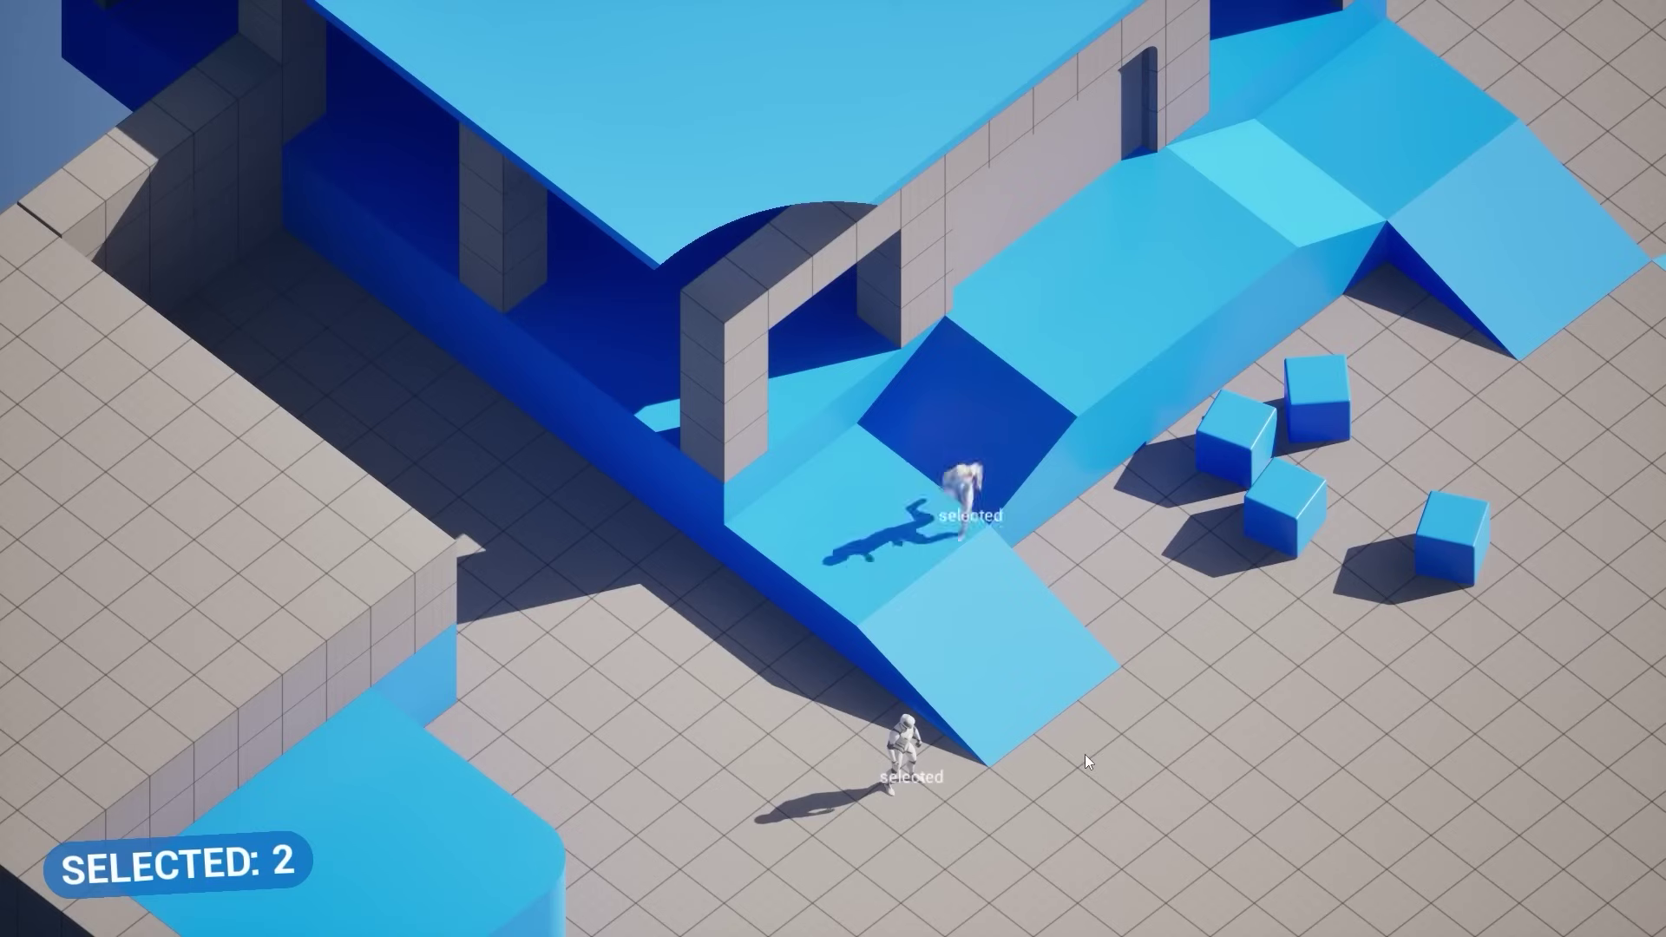
- Send the selected mannequins up the ramp, then walk one down onto the open floor
click(1255, 465)
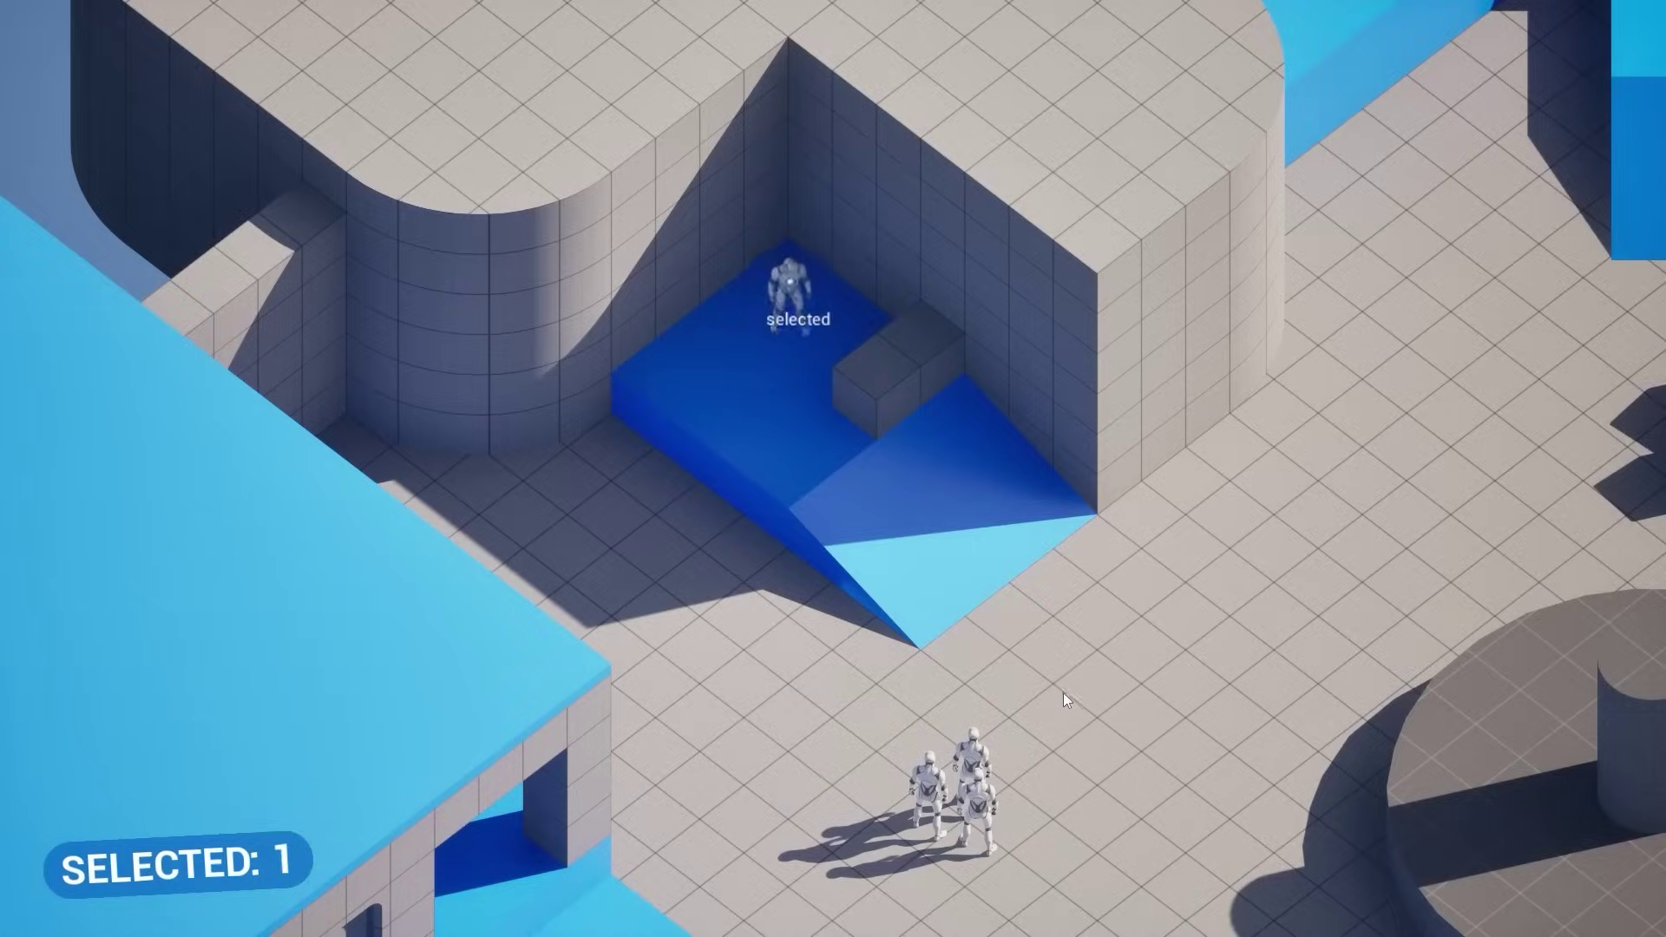
click(1060, 694)
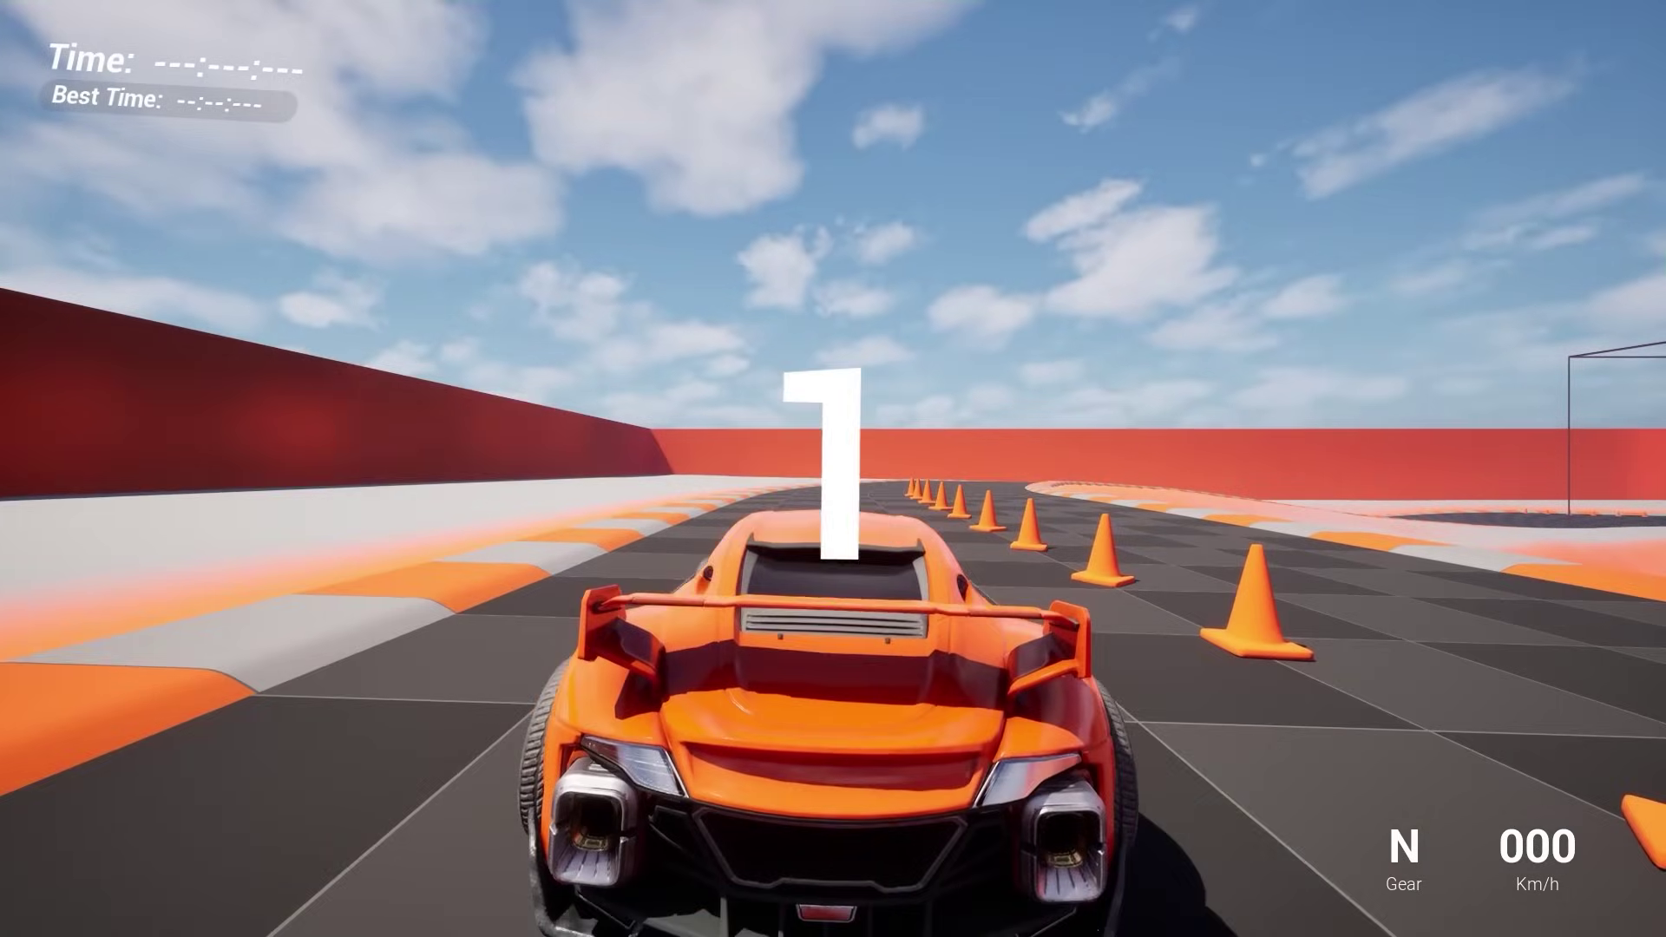
- Drive the cars past the cones, through the tunnel and down the open track
key(w)
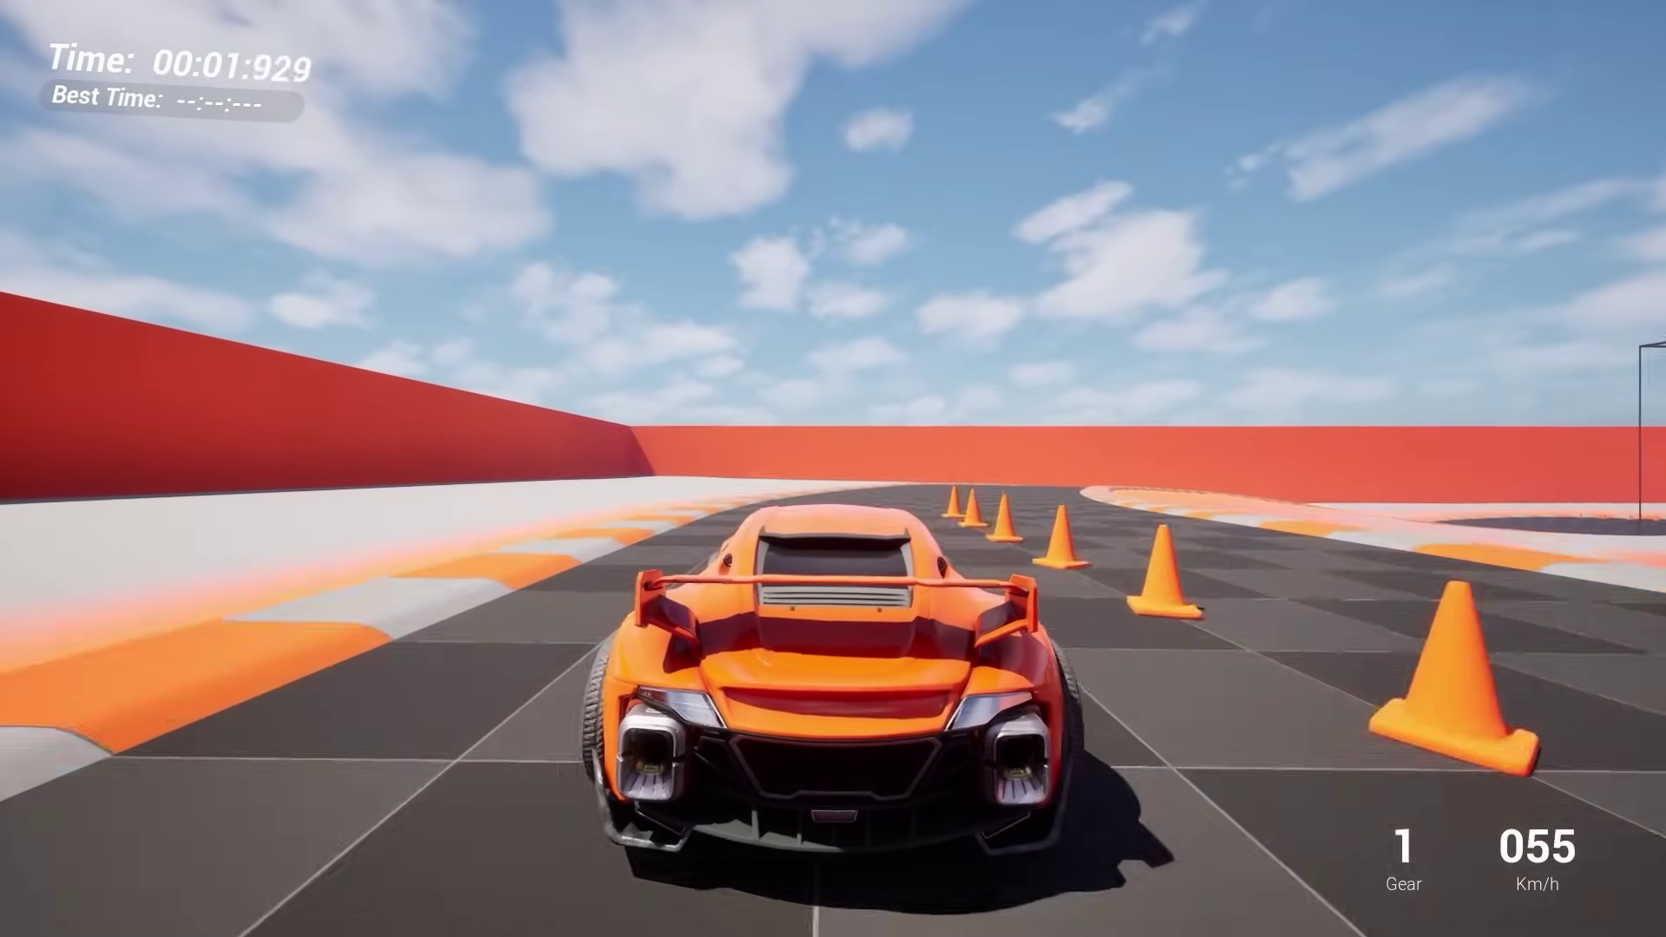
key(a)
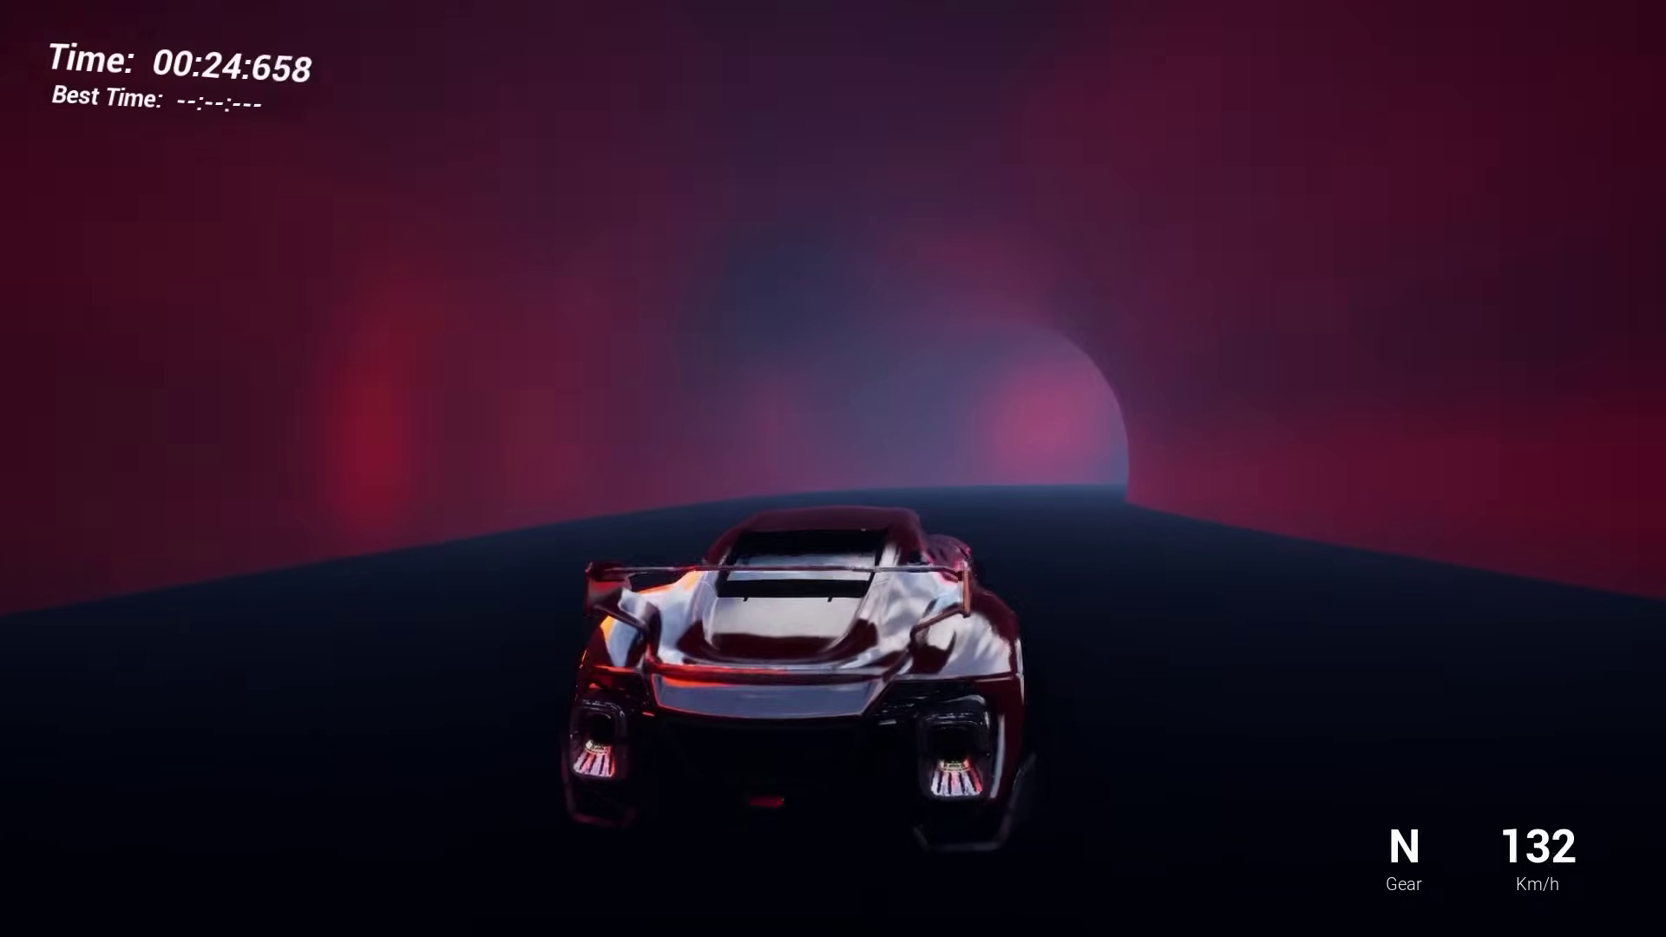
key(d)
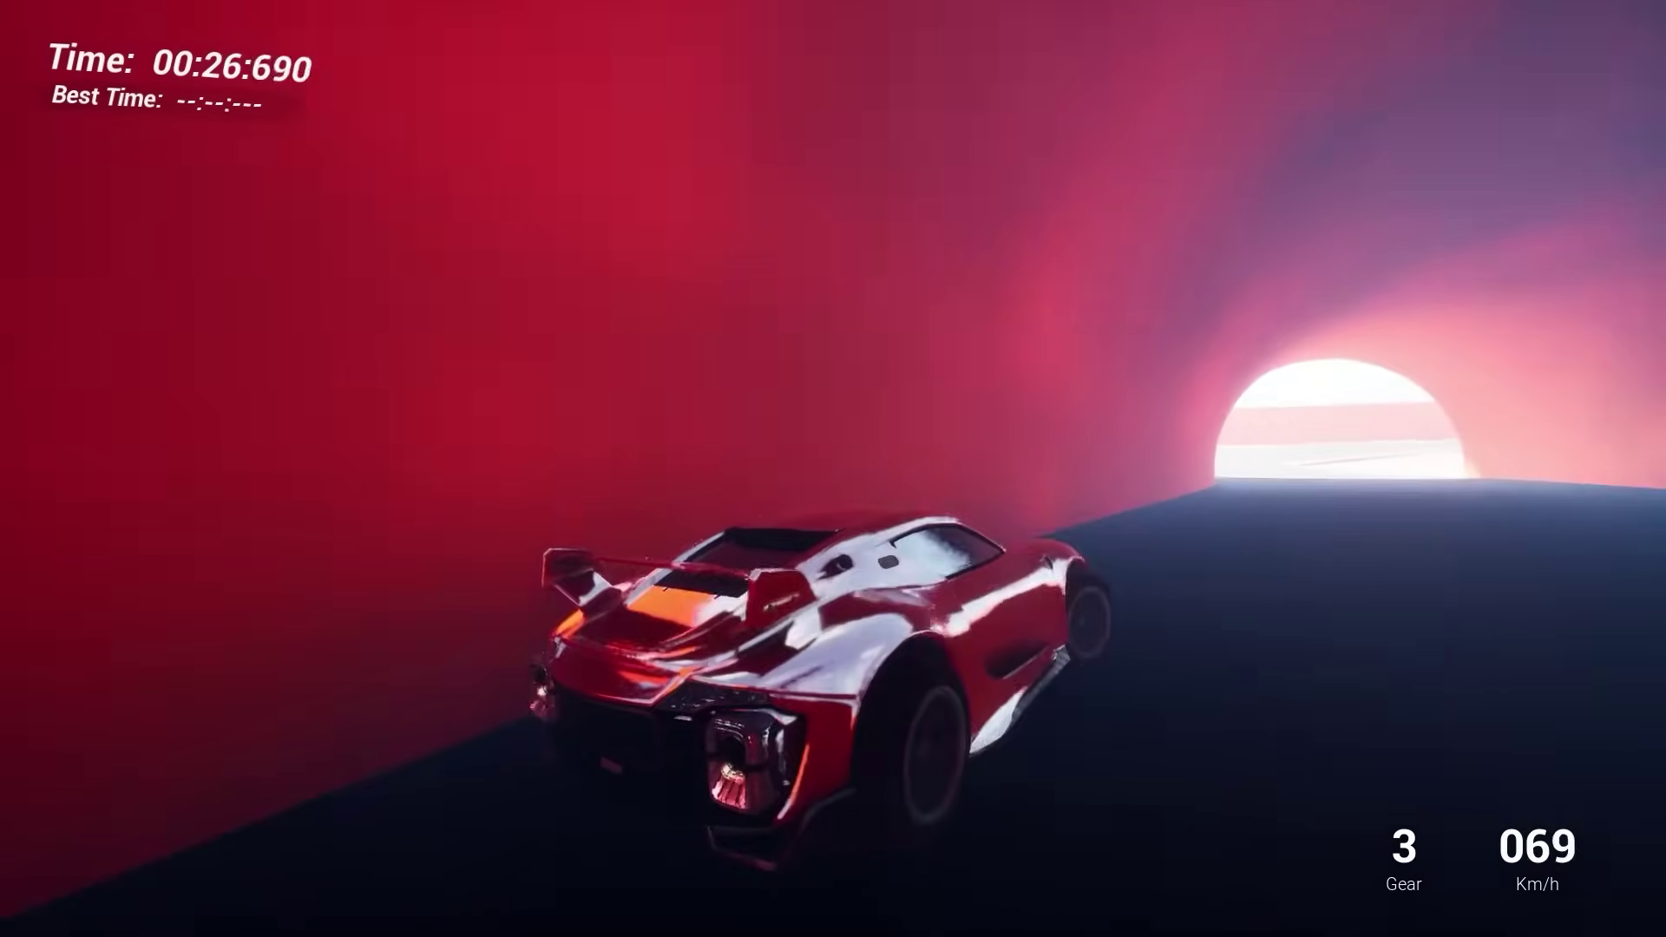
key(d)
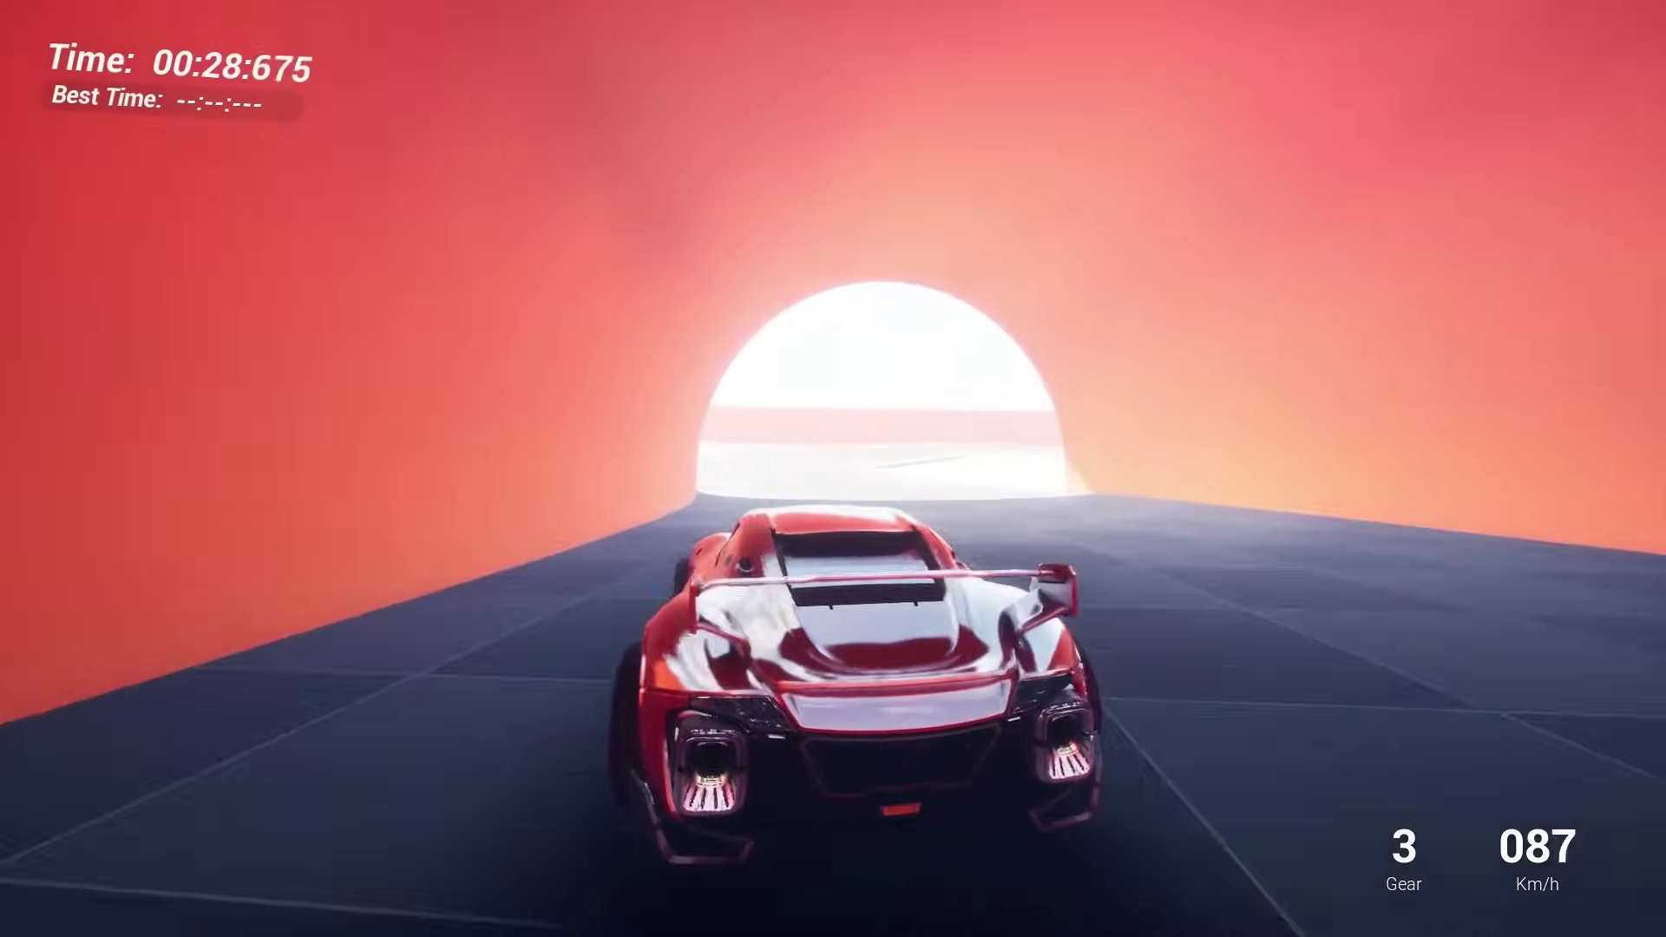
key(w)
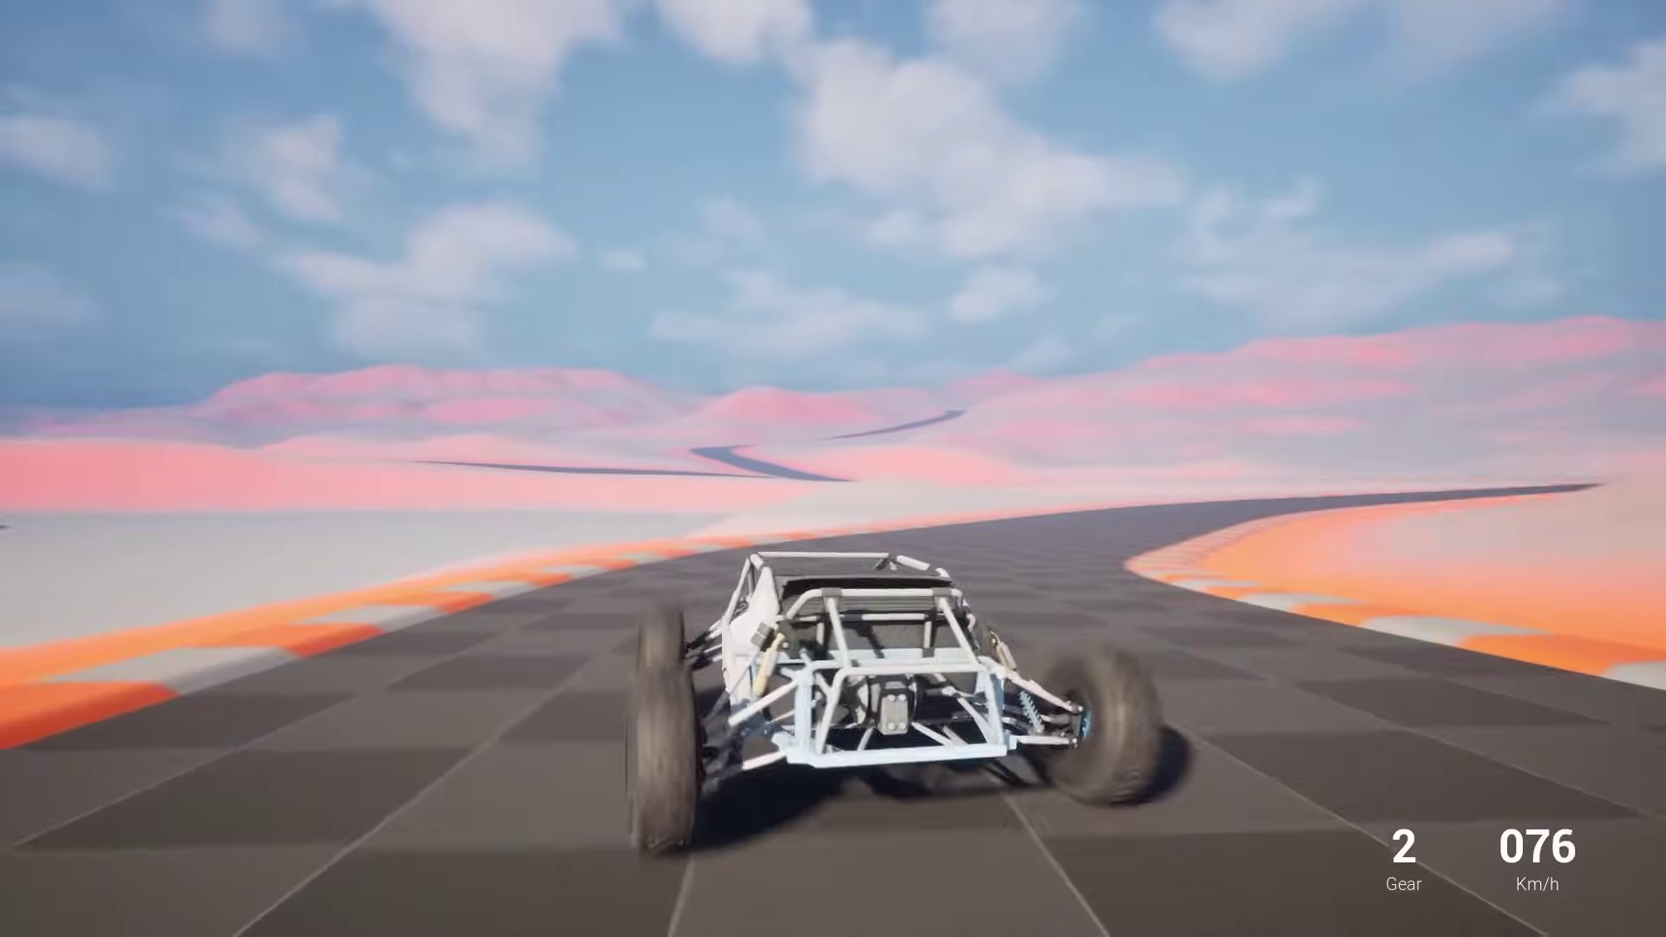
key(w)
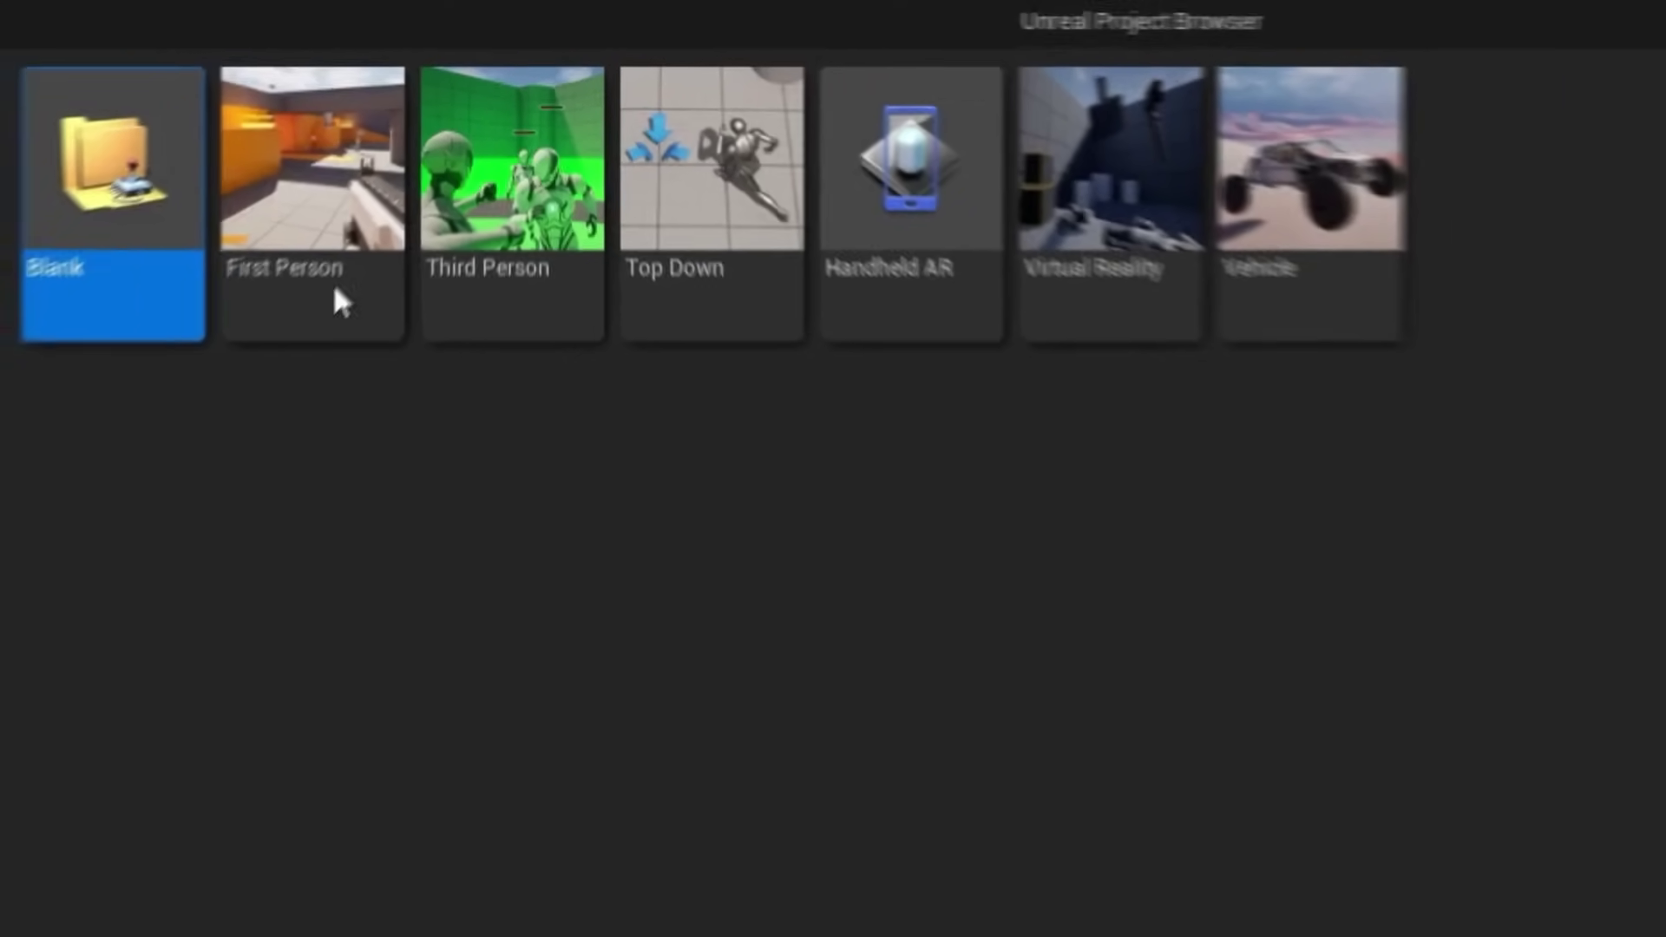
- Select the First Person template and list its variants: None, Arena Shooter, Survival Horror
click(299, 326)
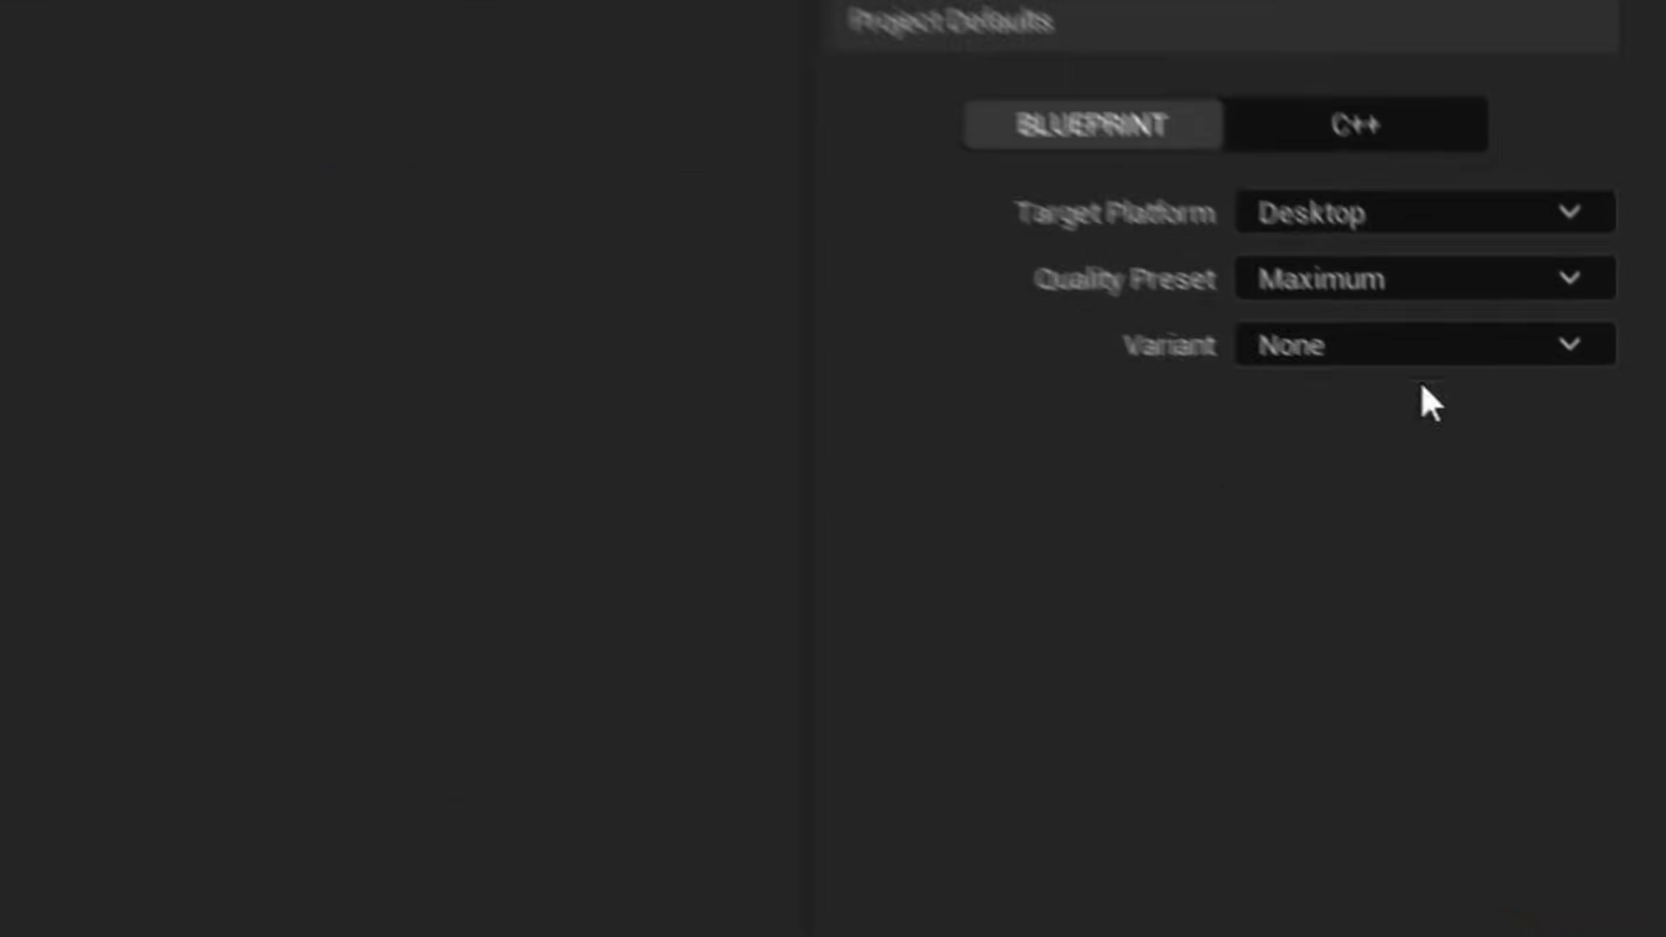
click(1436, 352)
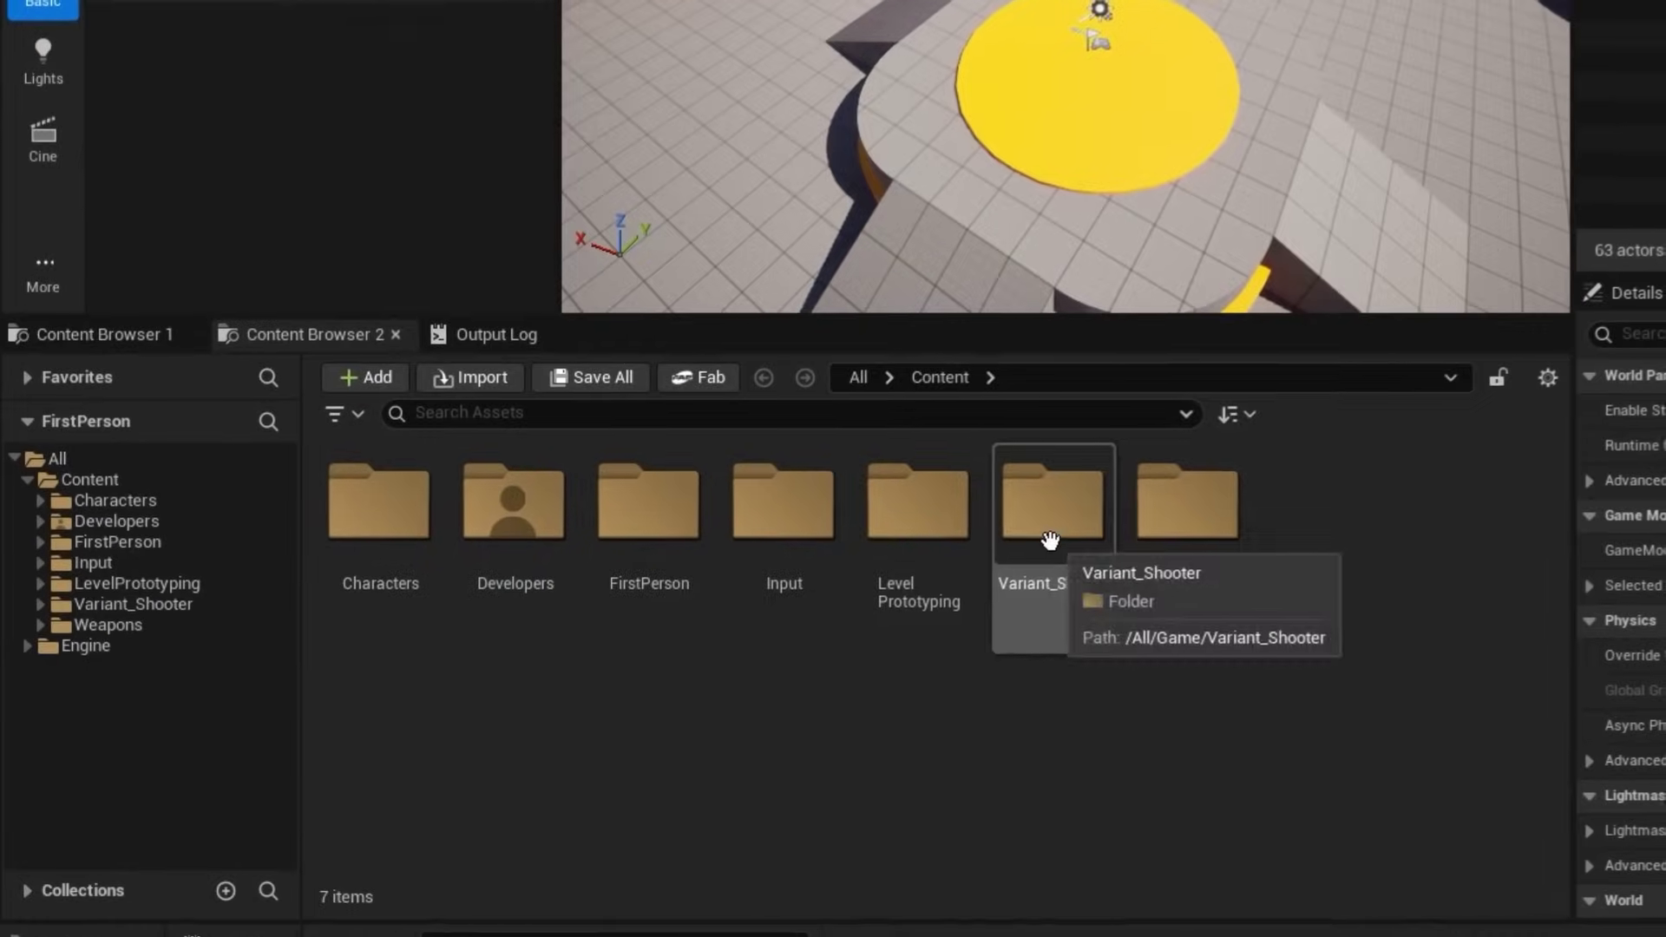
- Open Variant_Shooter > Blueprints > FirstPerson, then walk across the arena to pick up the gun
double_click(1049, 539)
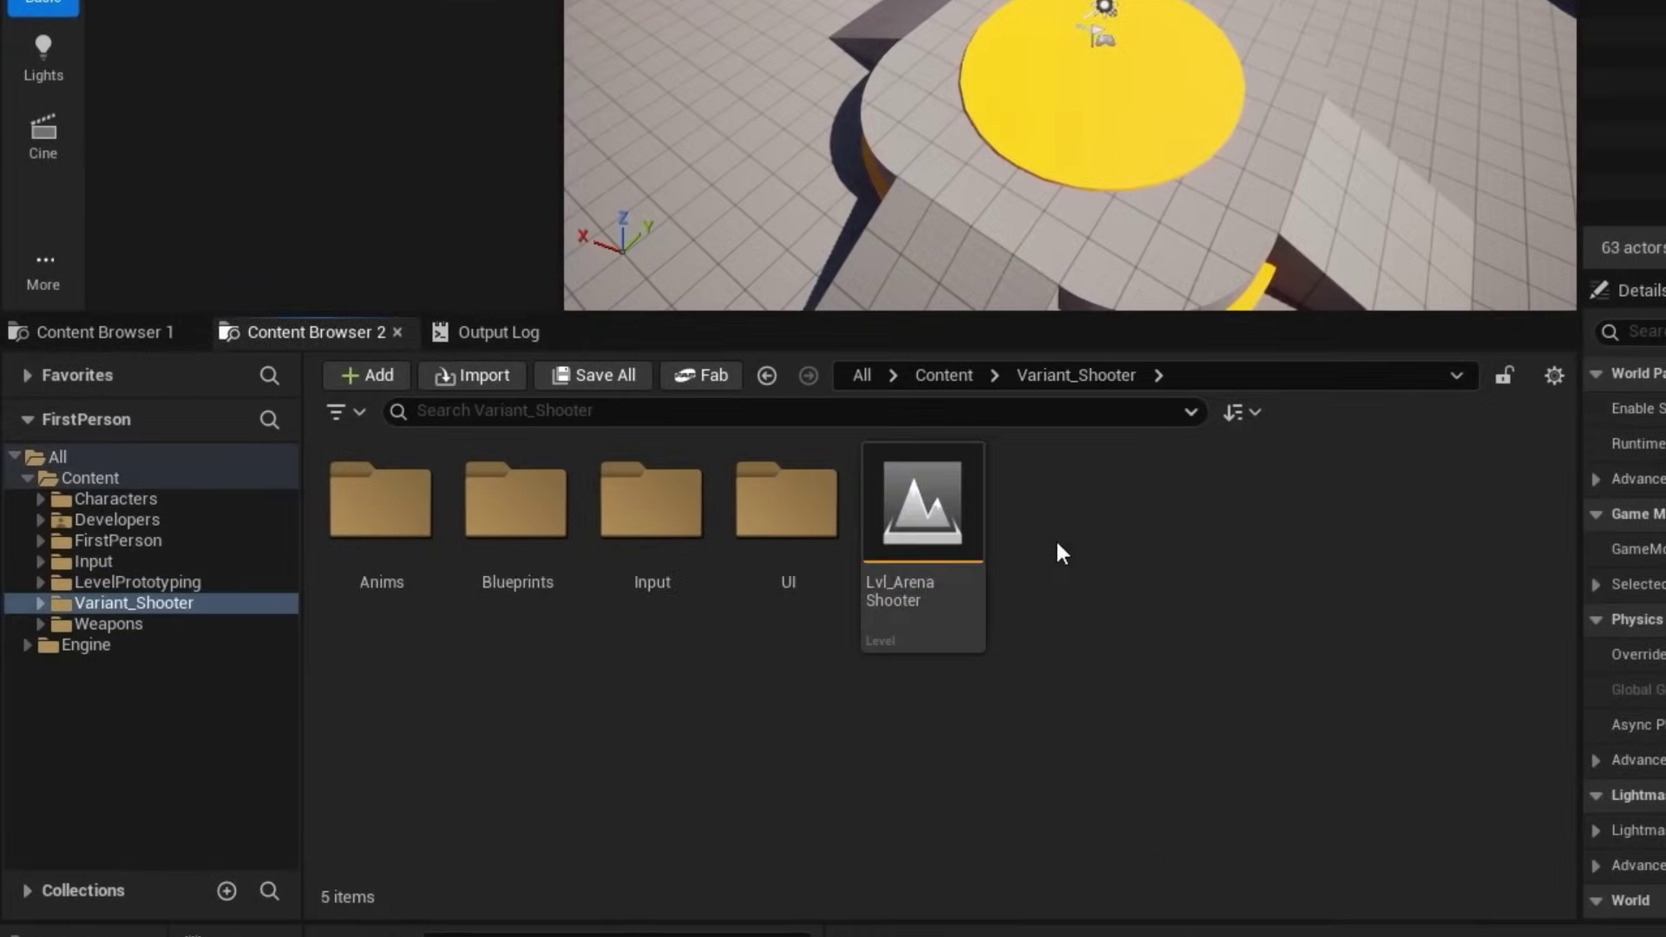
double_click(541, 559)
click(539, 558)
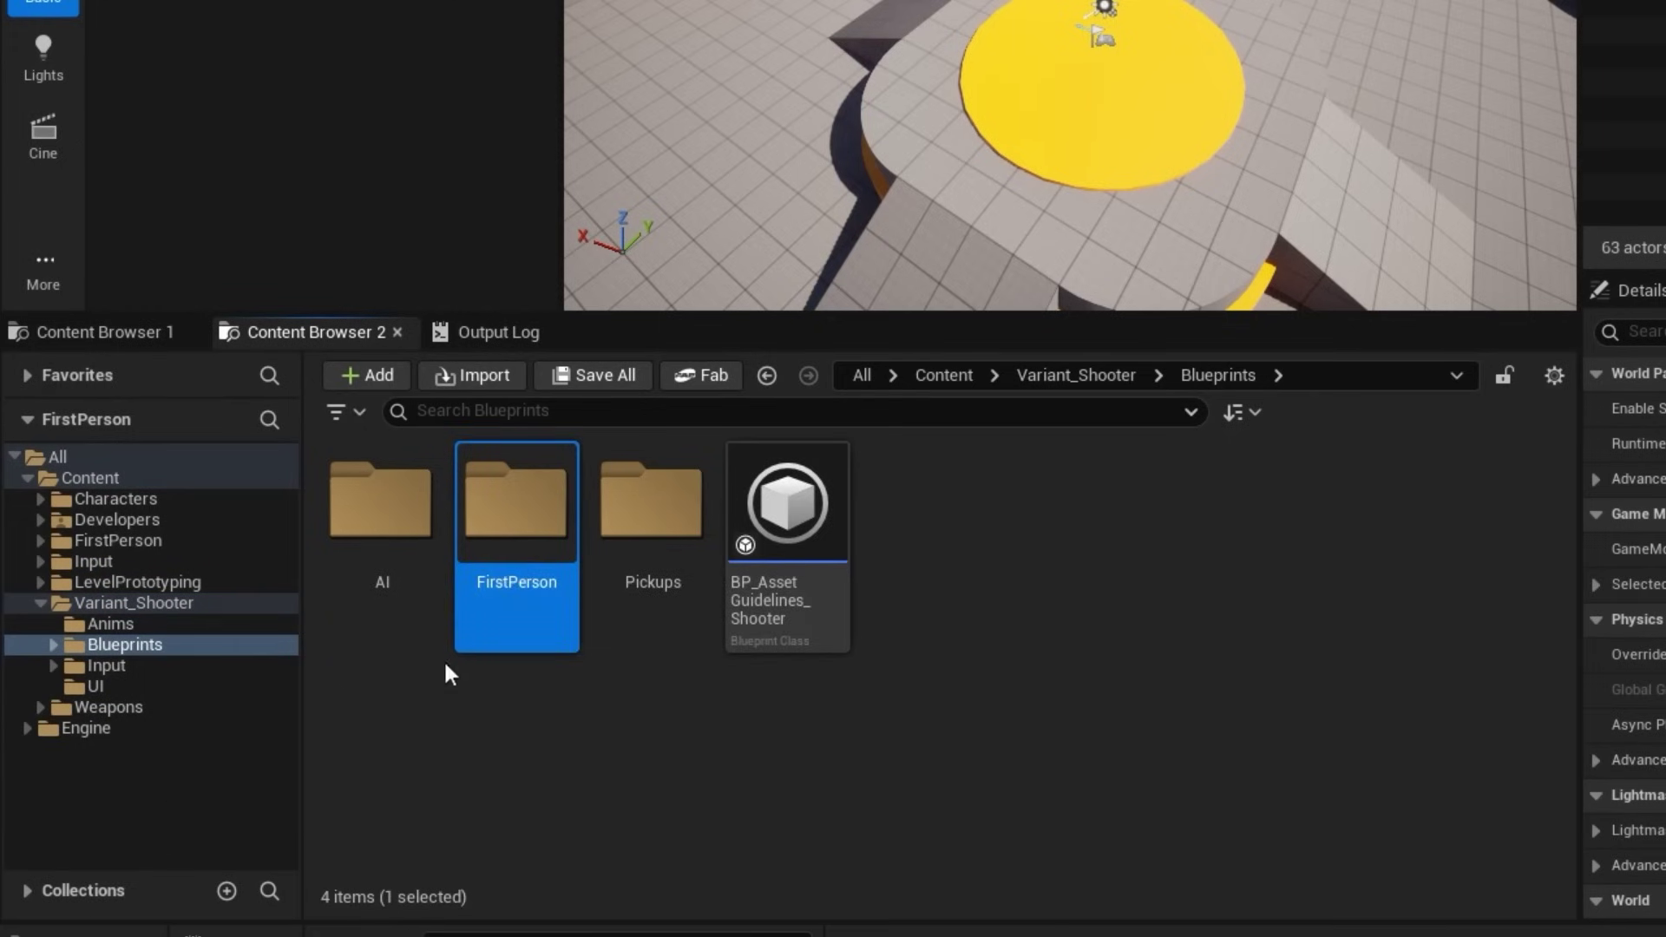
double_click(525, 521)
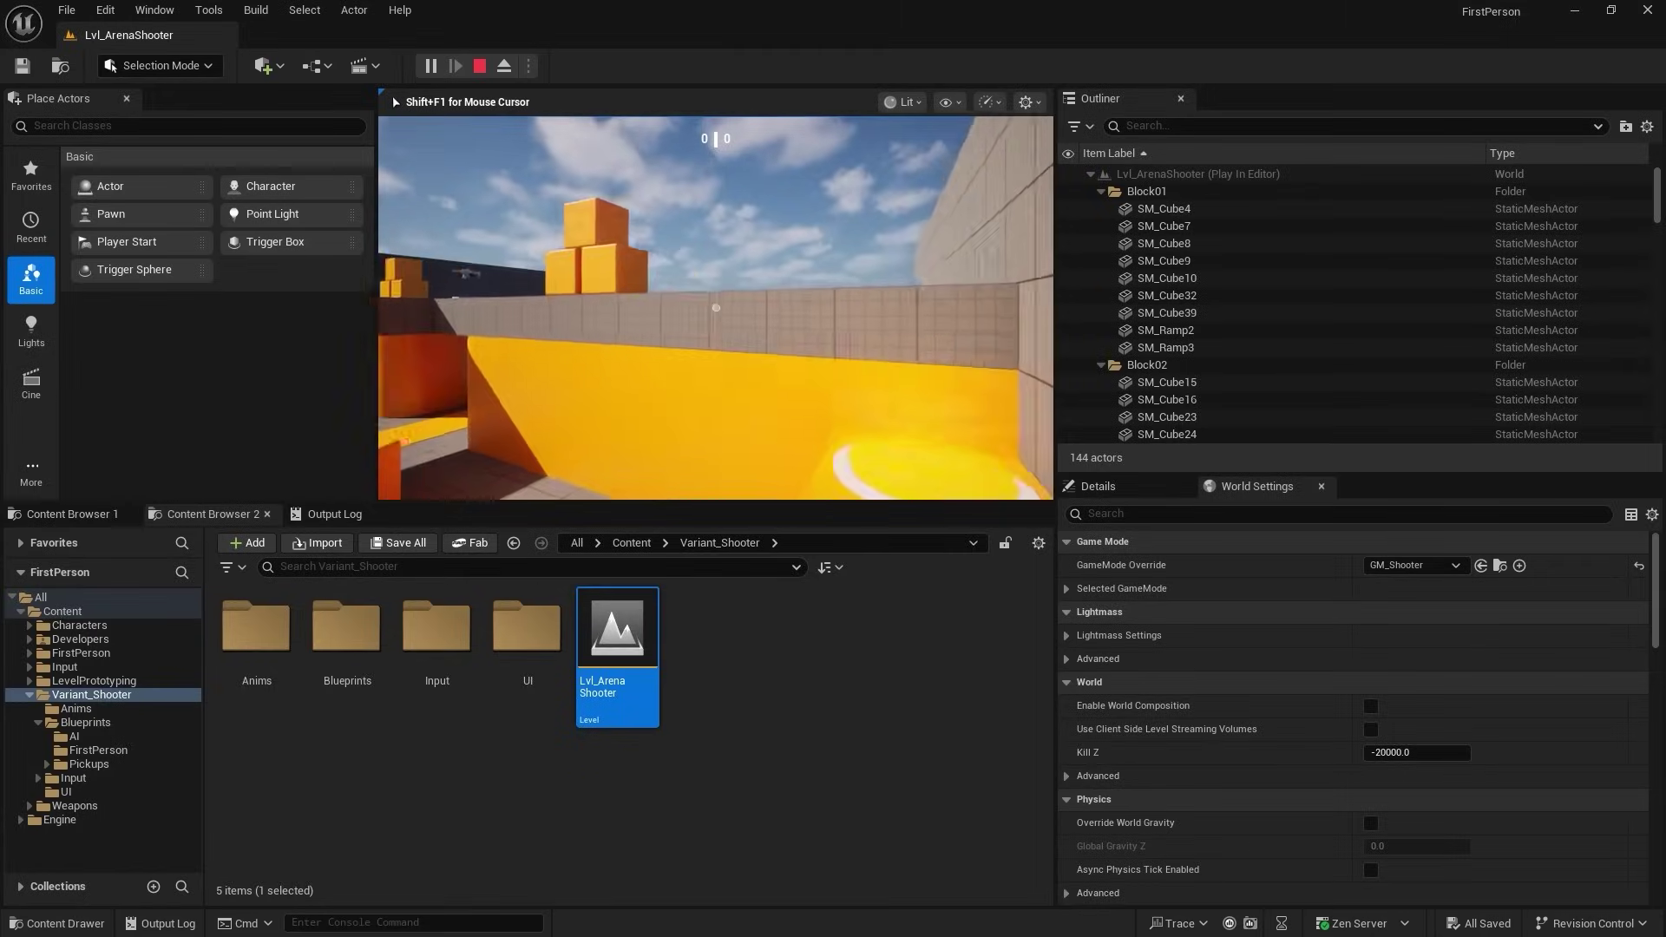
key(w)
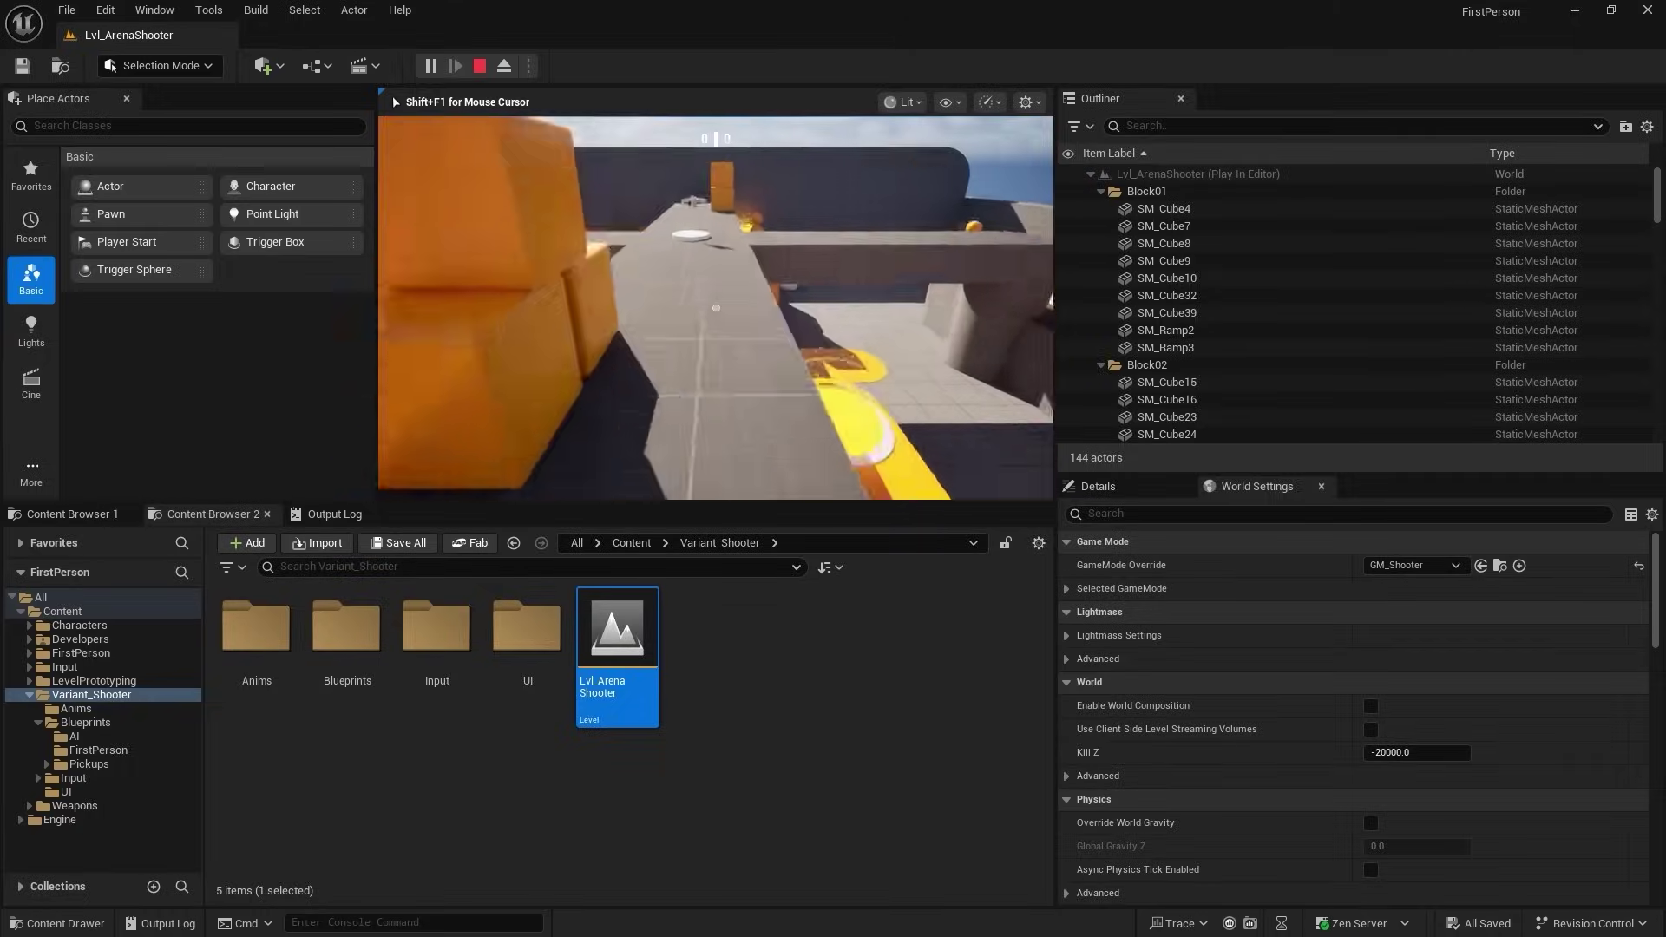
key(w)
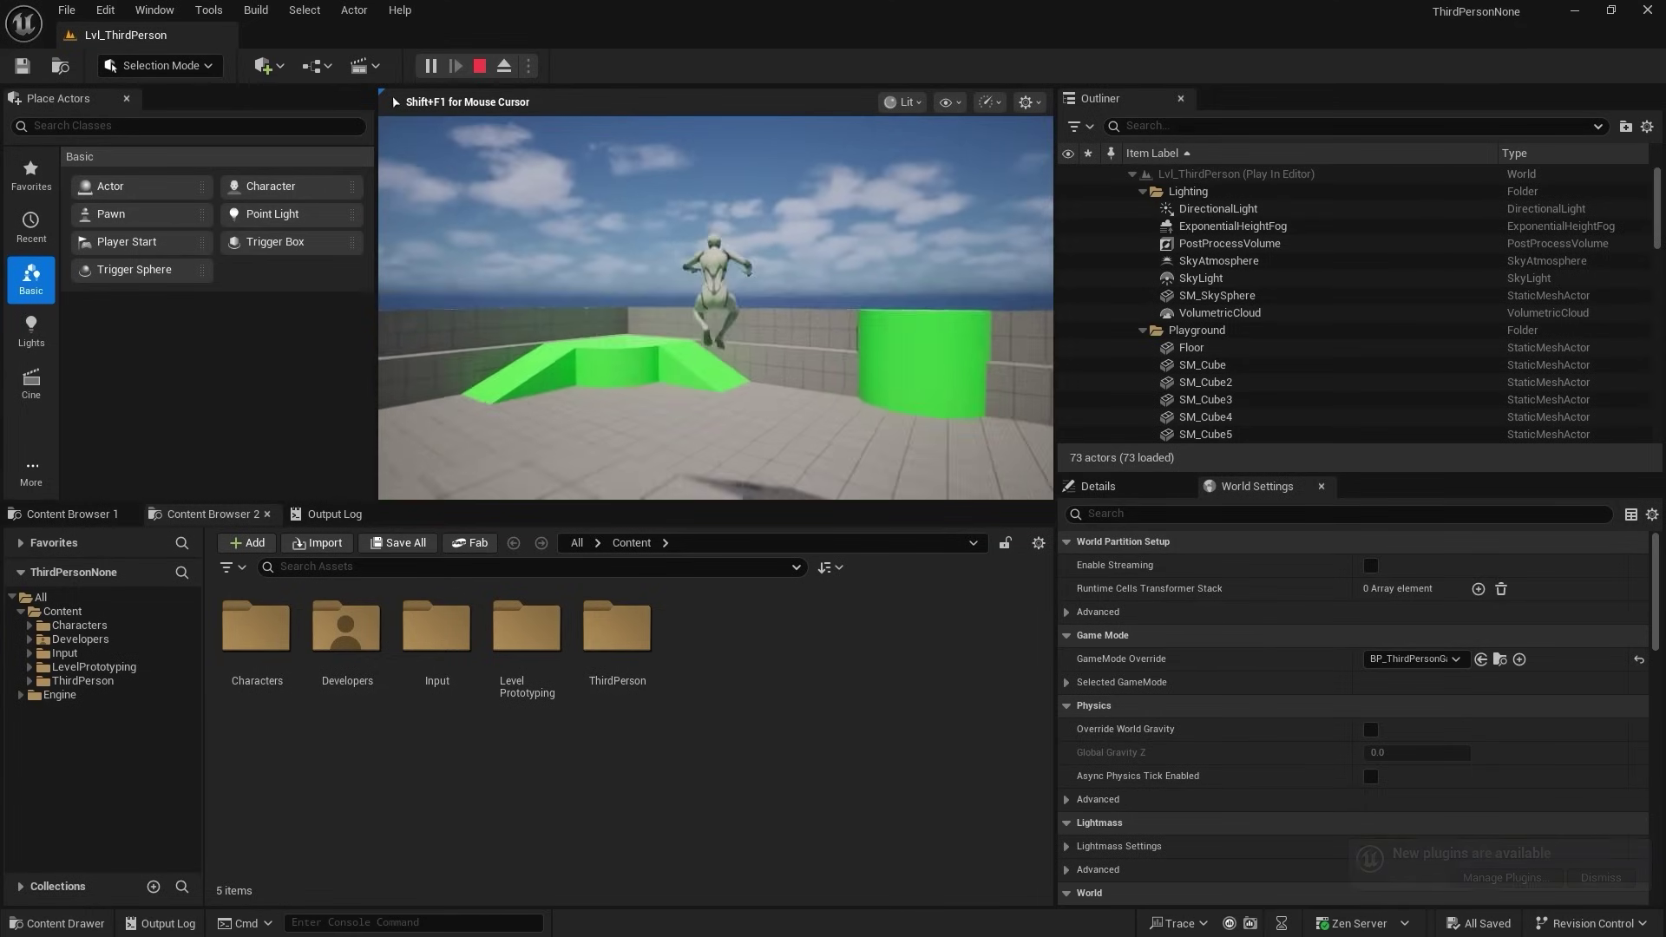
- Run the character toward the green platform, then view BP_ThirdPersonCharacter's input mapping graph
key(w)
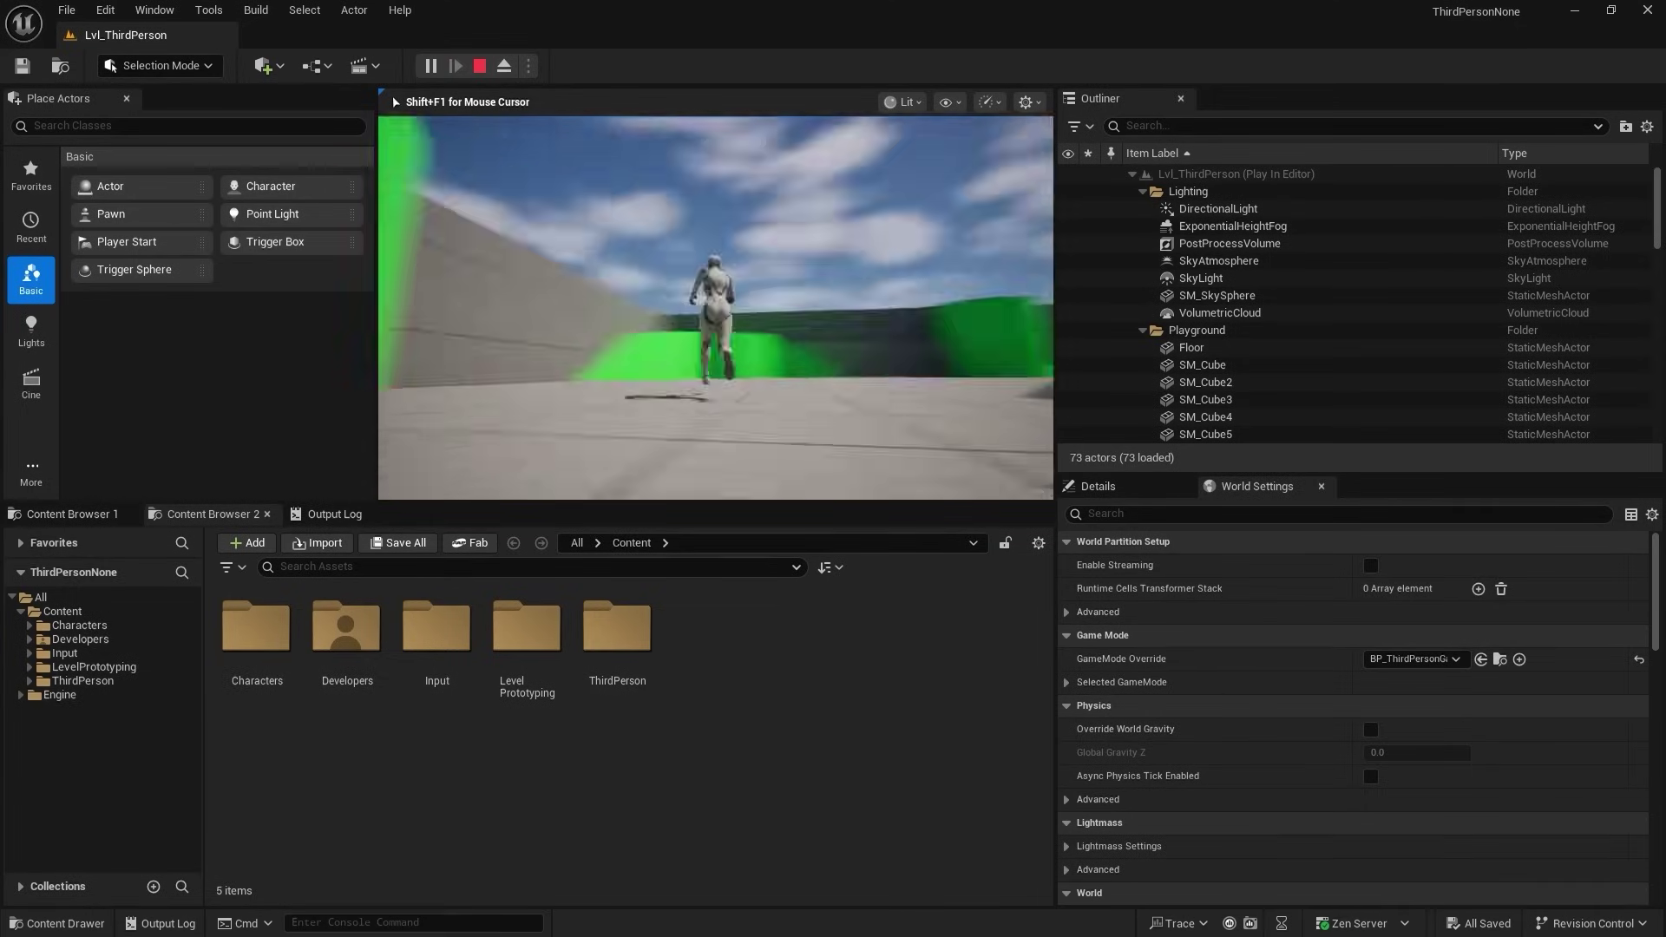
key(w)
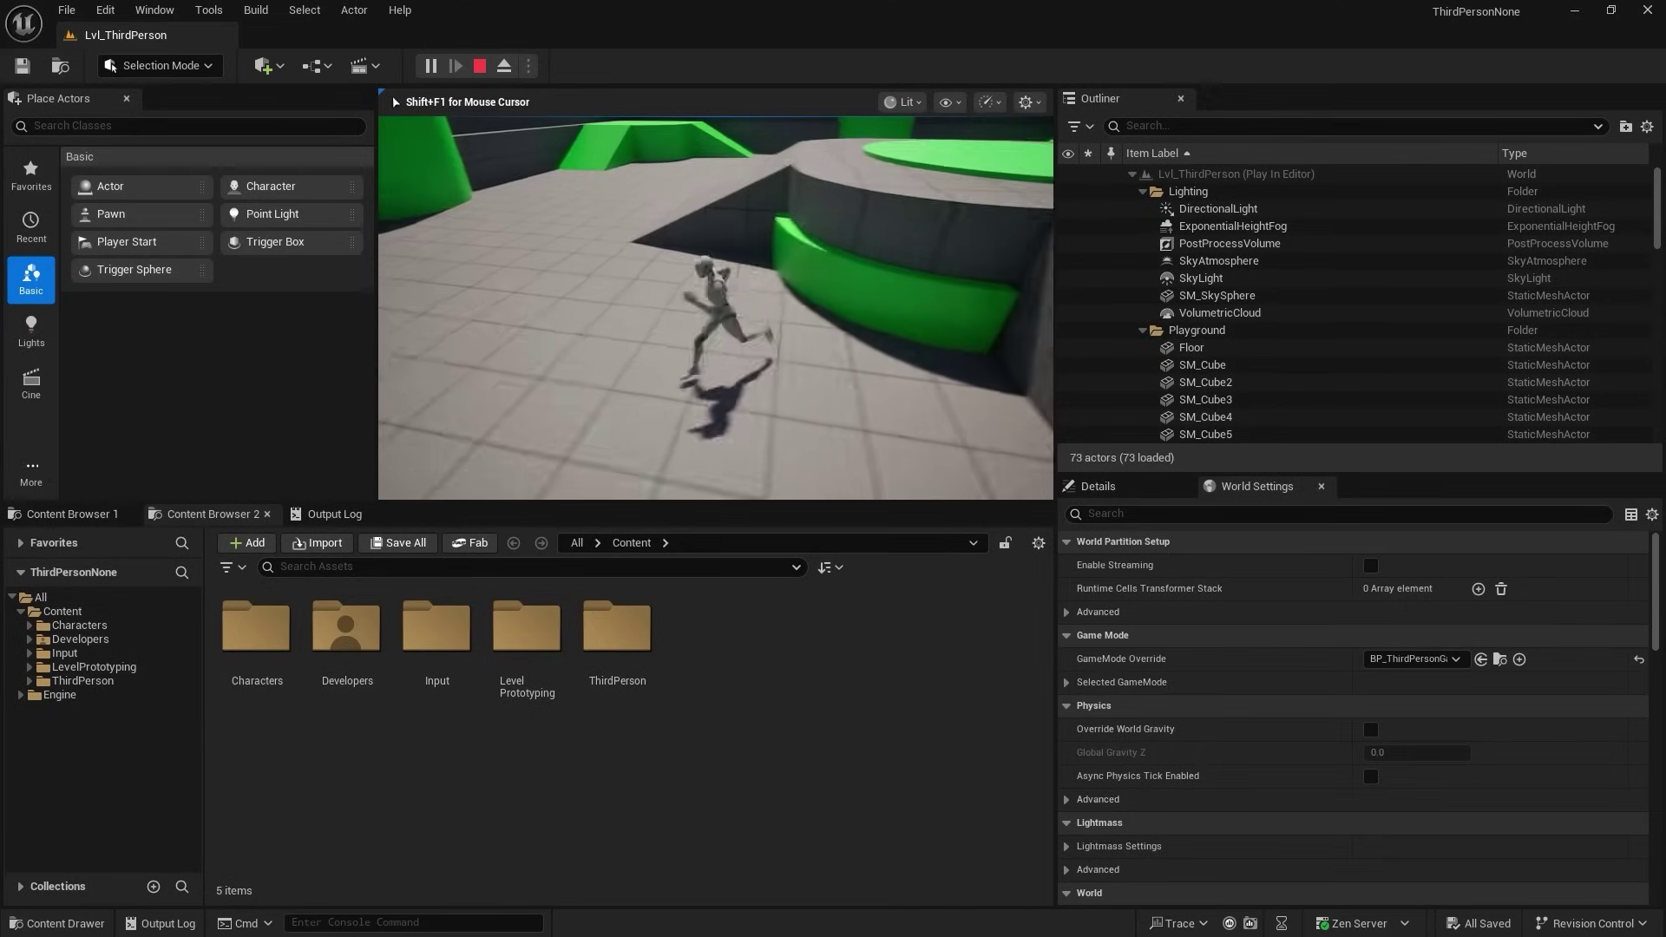
key(w)
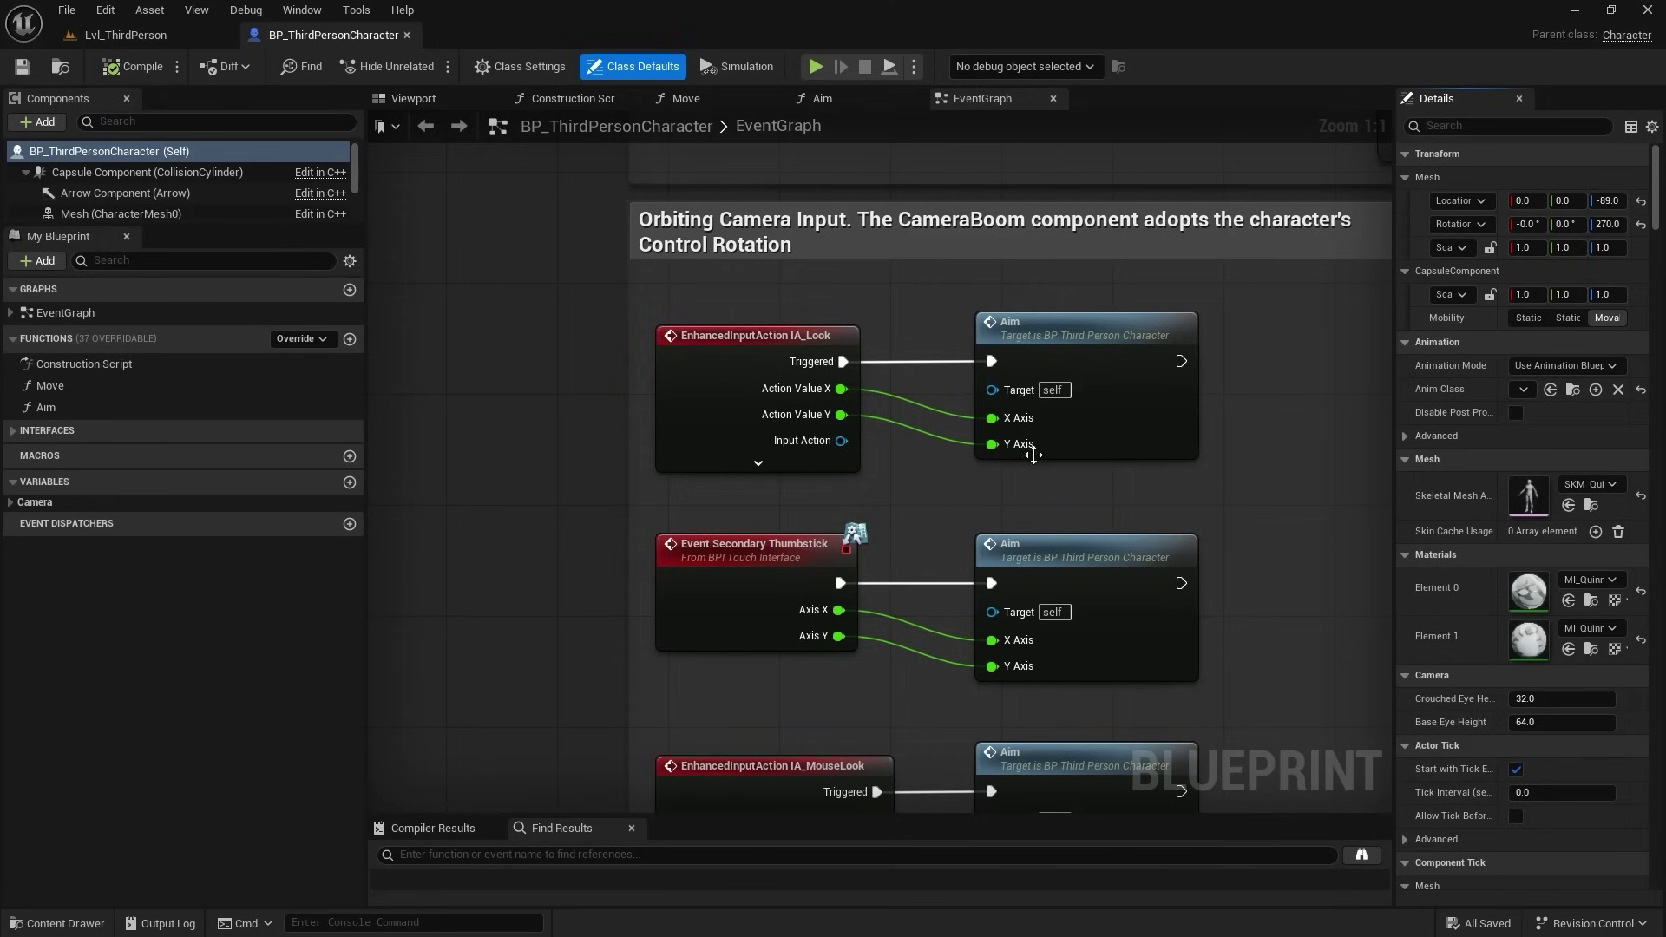
scroll(676, 404, down, 2)
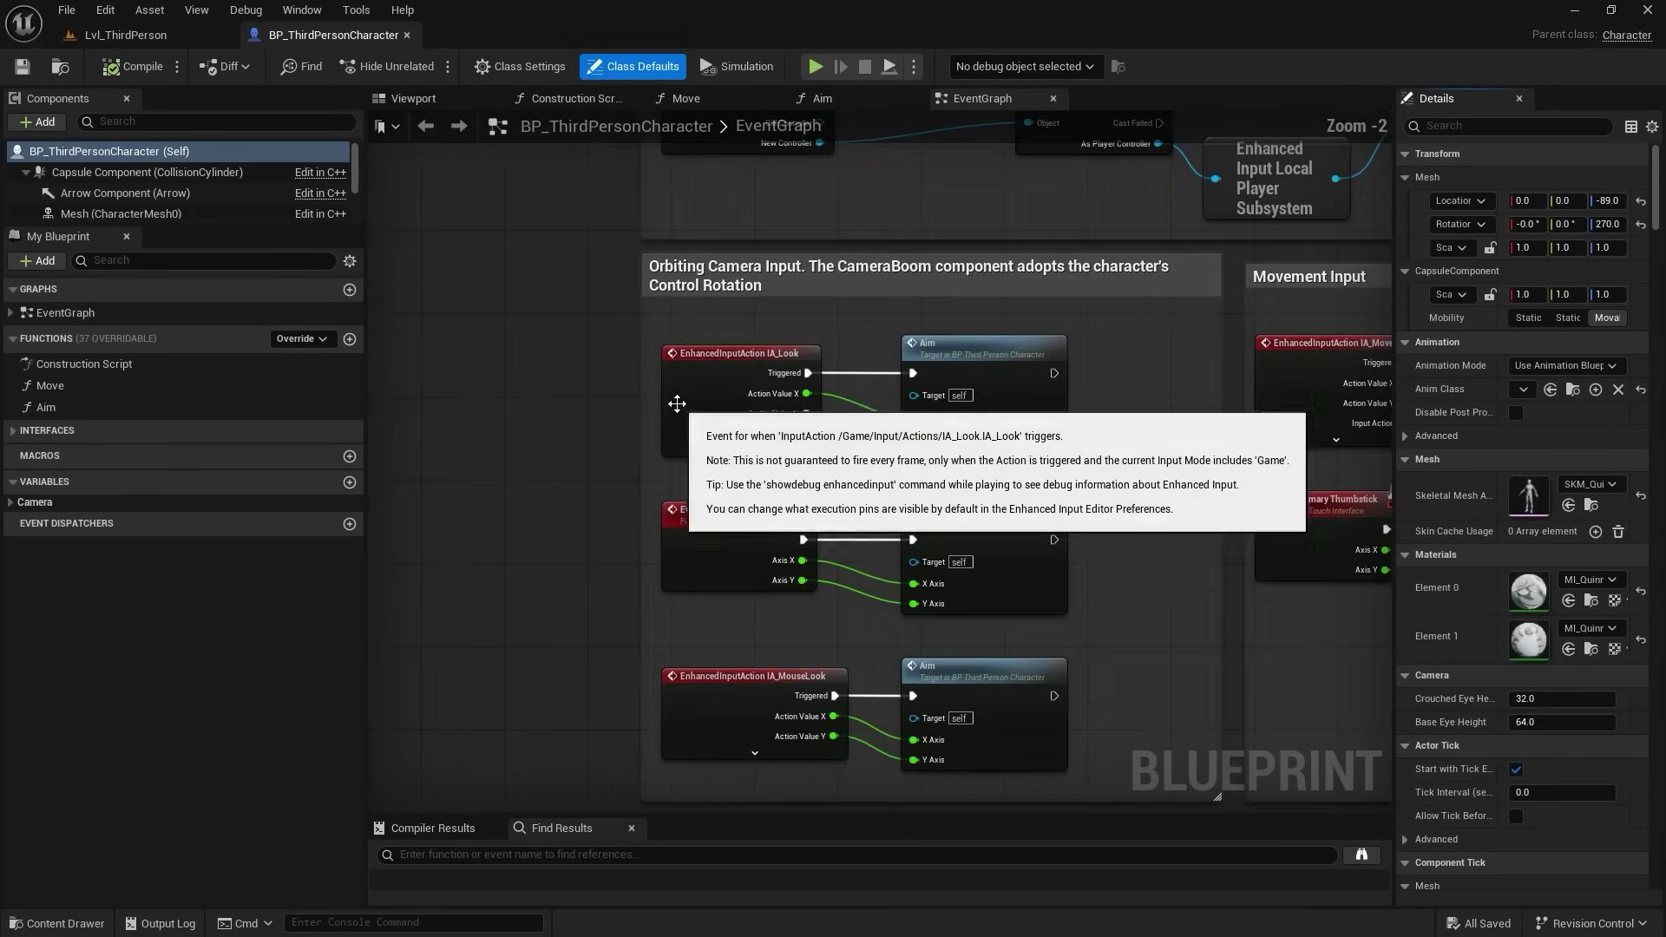
scroll(600, 406, down, 2)
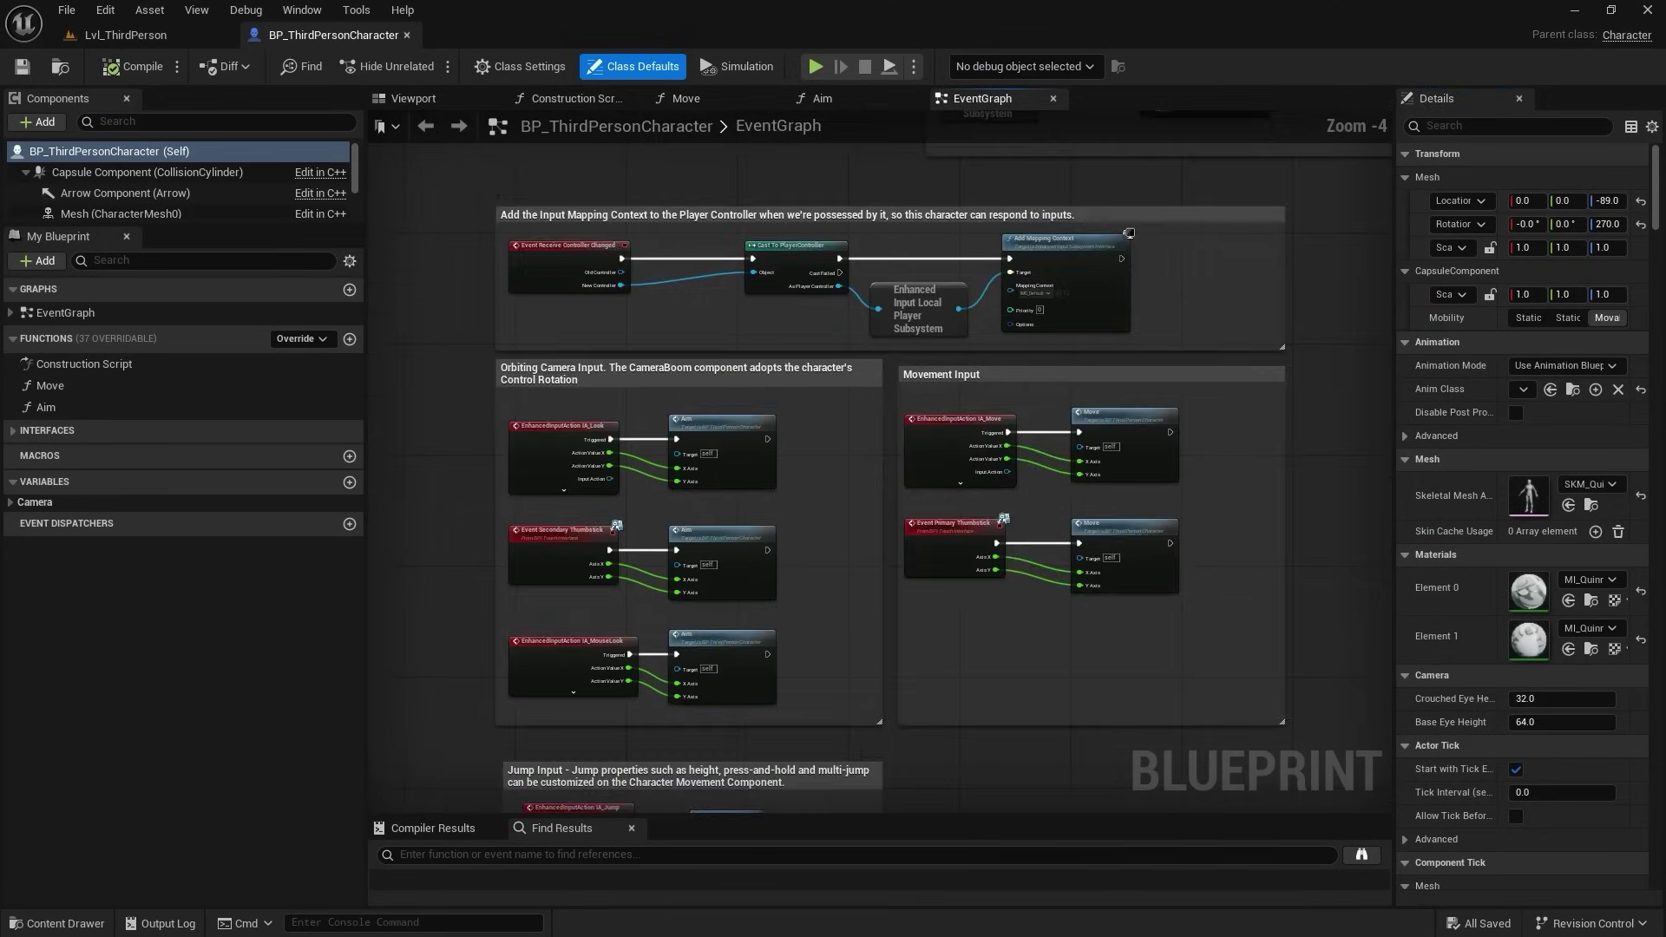
right_drag(994, 499, 1019, 278)
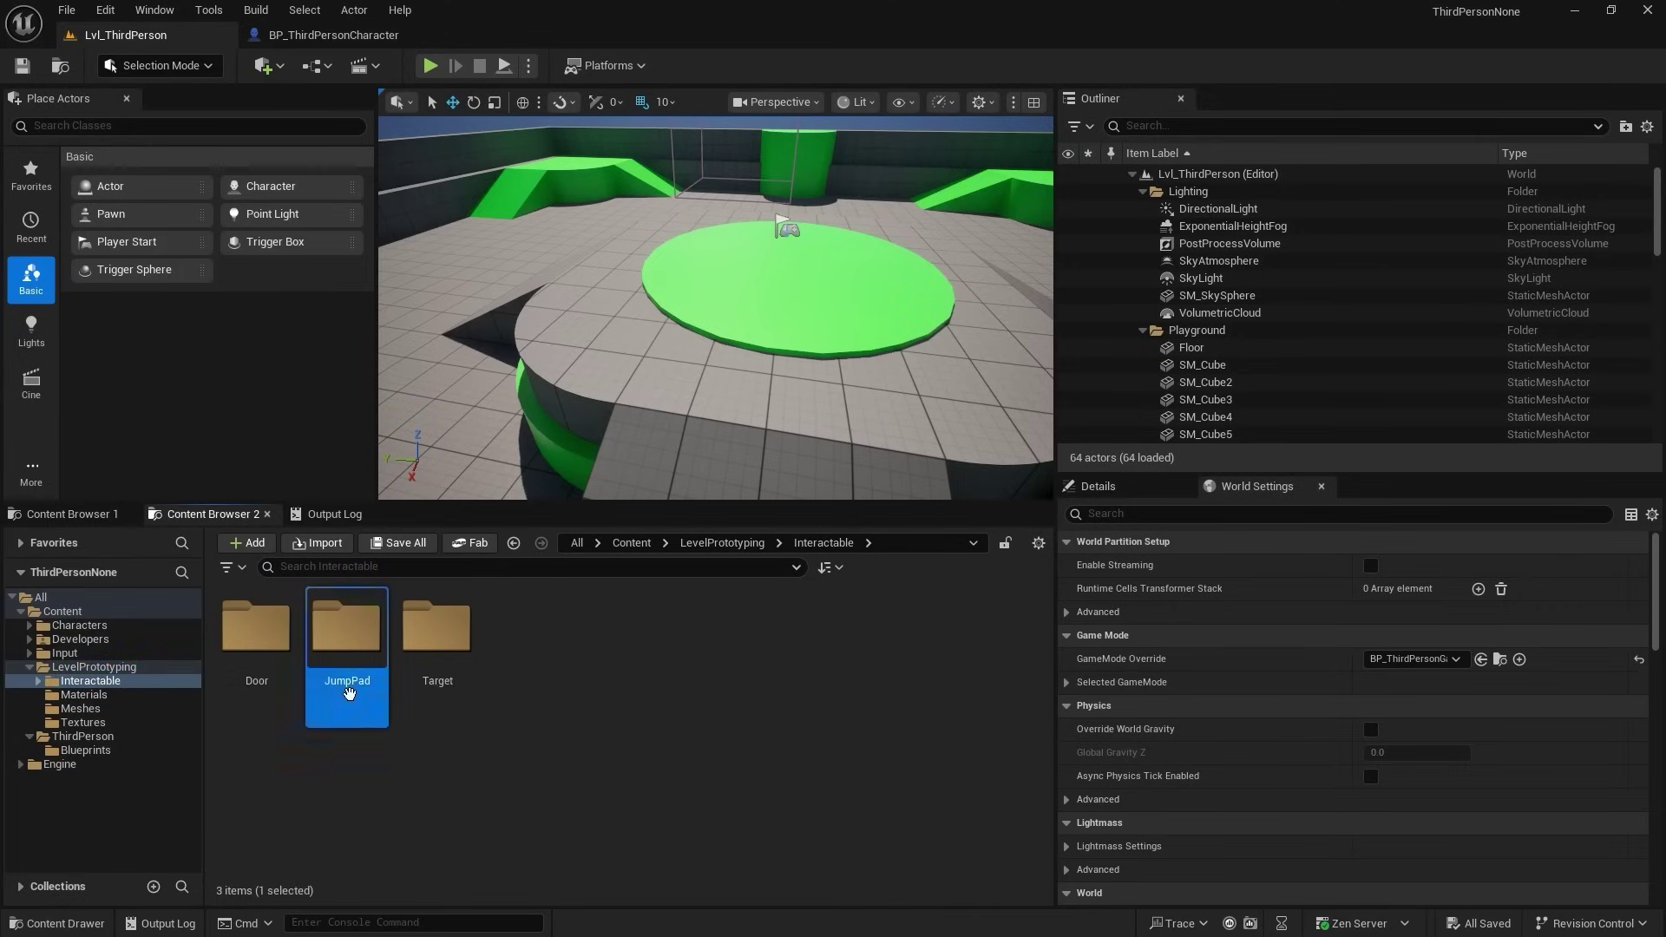
- Place a BP_JumpPad from the JumpPad folder on the level floor and play-test it
double_click(349, 691)
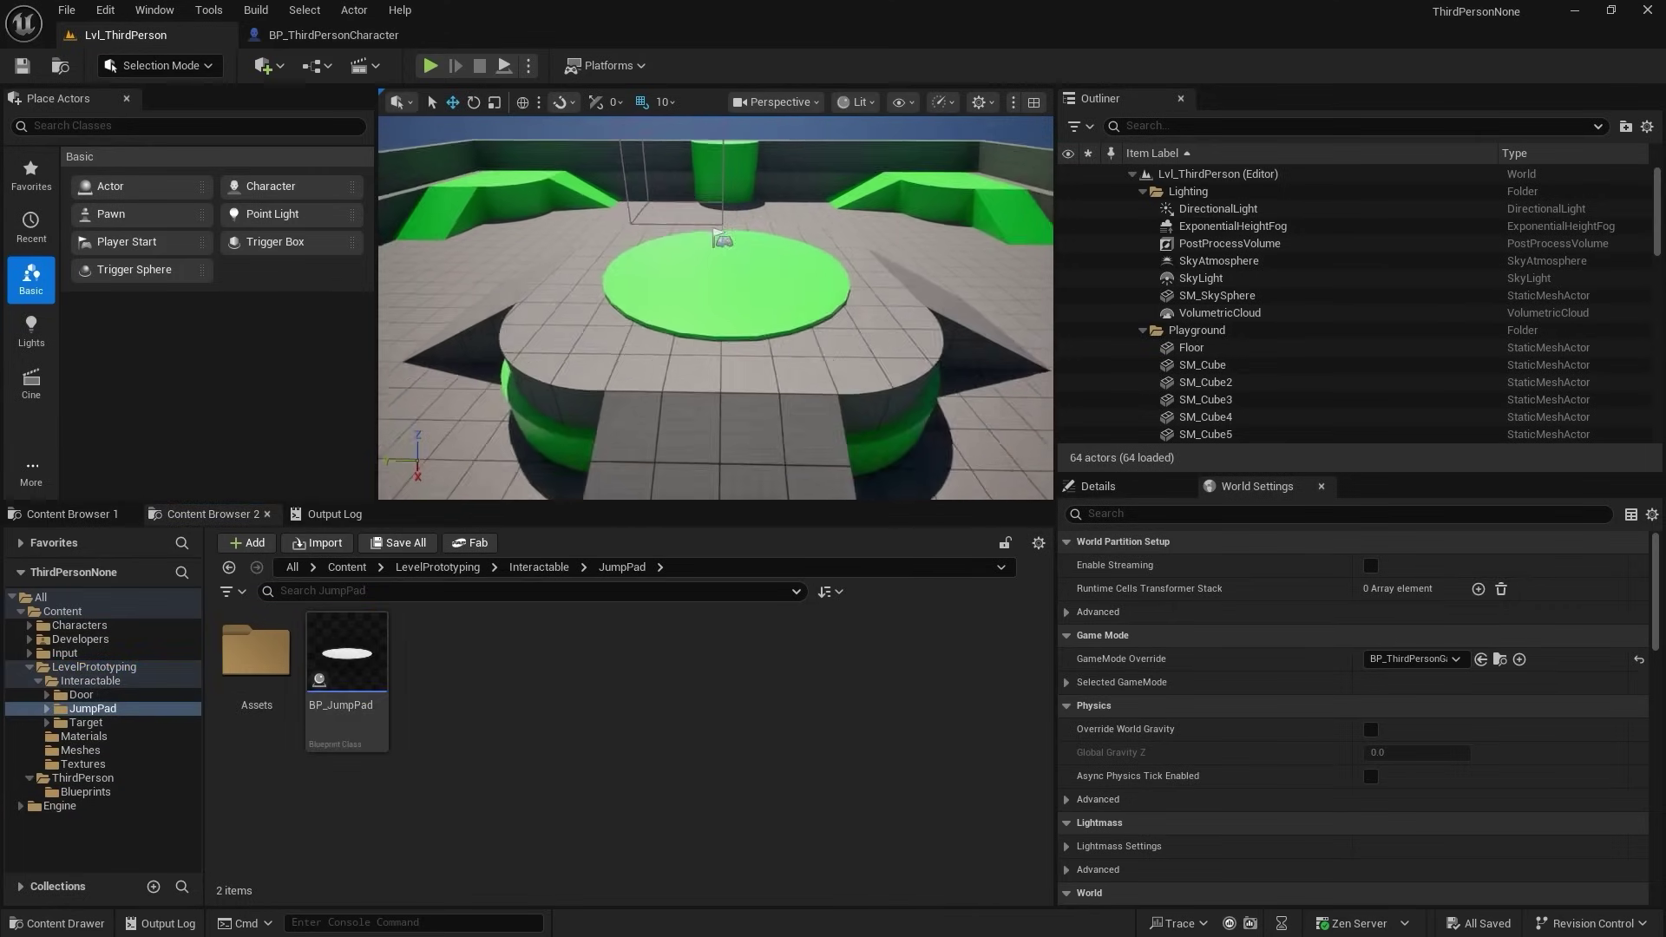
right_drag(620, 357, 620, 356)
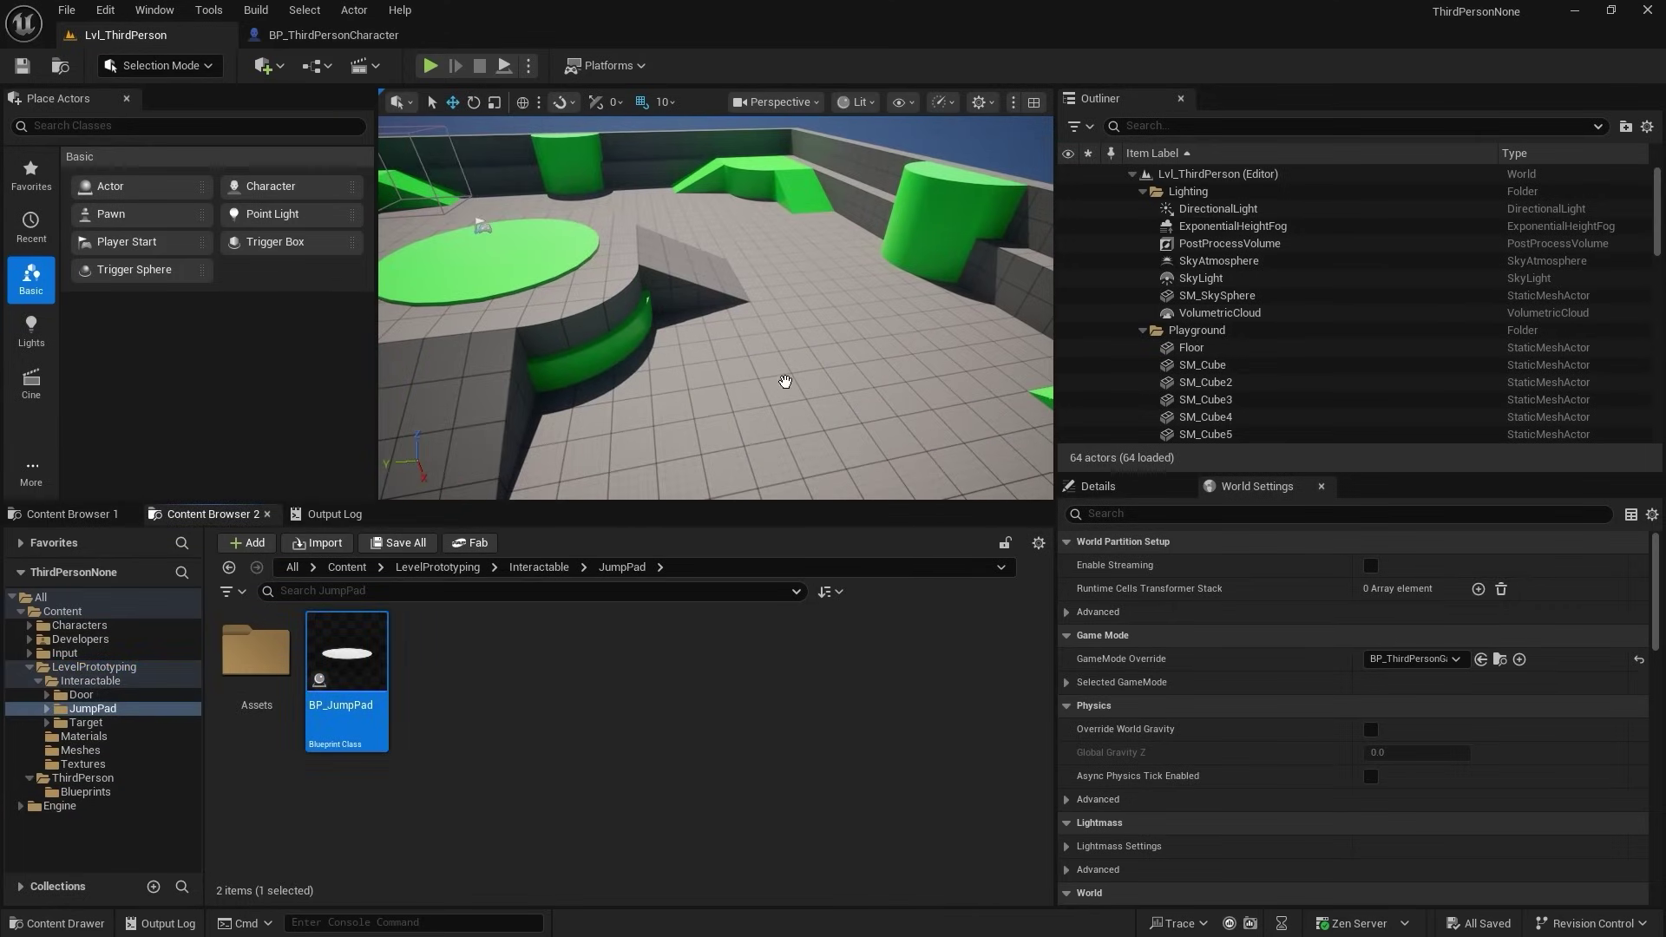
drag(780, 383, 783, 401)
key(alt+p)
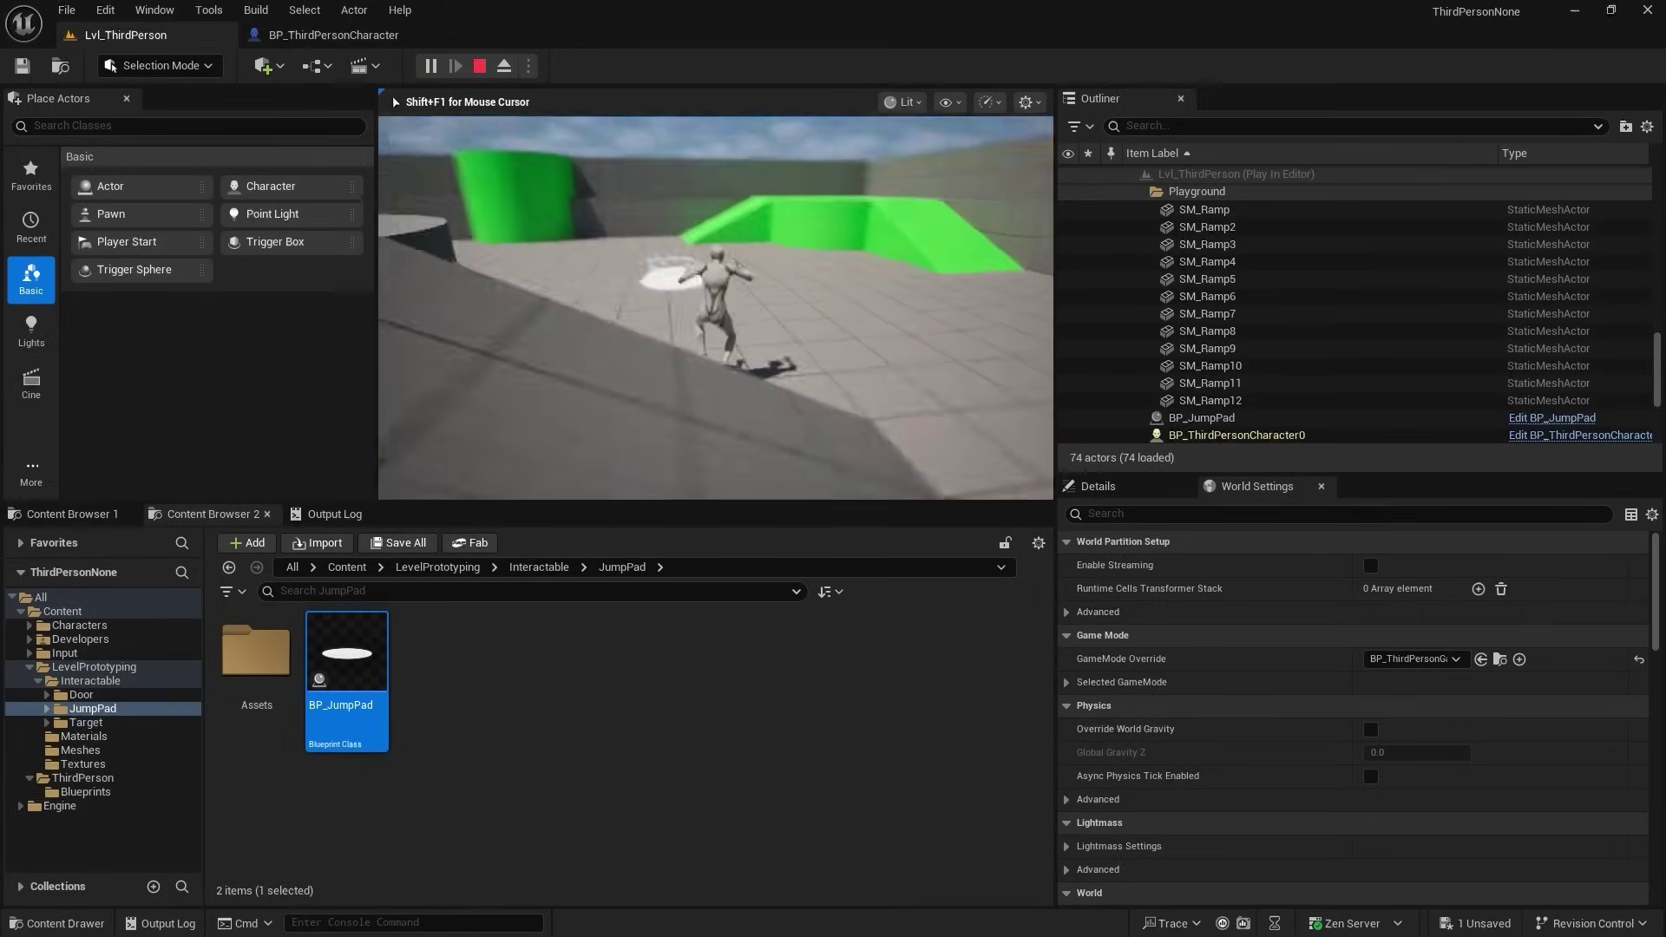
key(w)
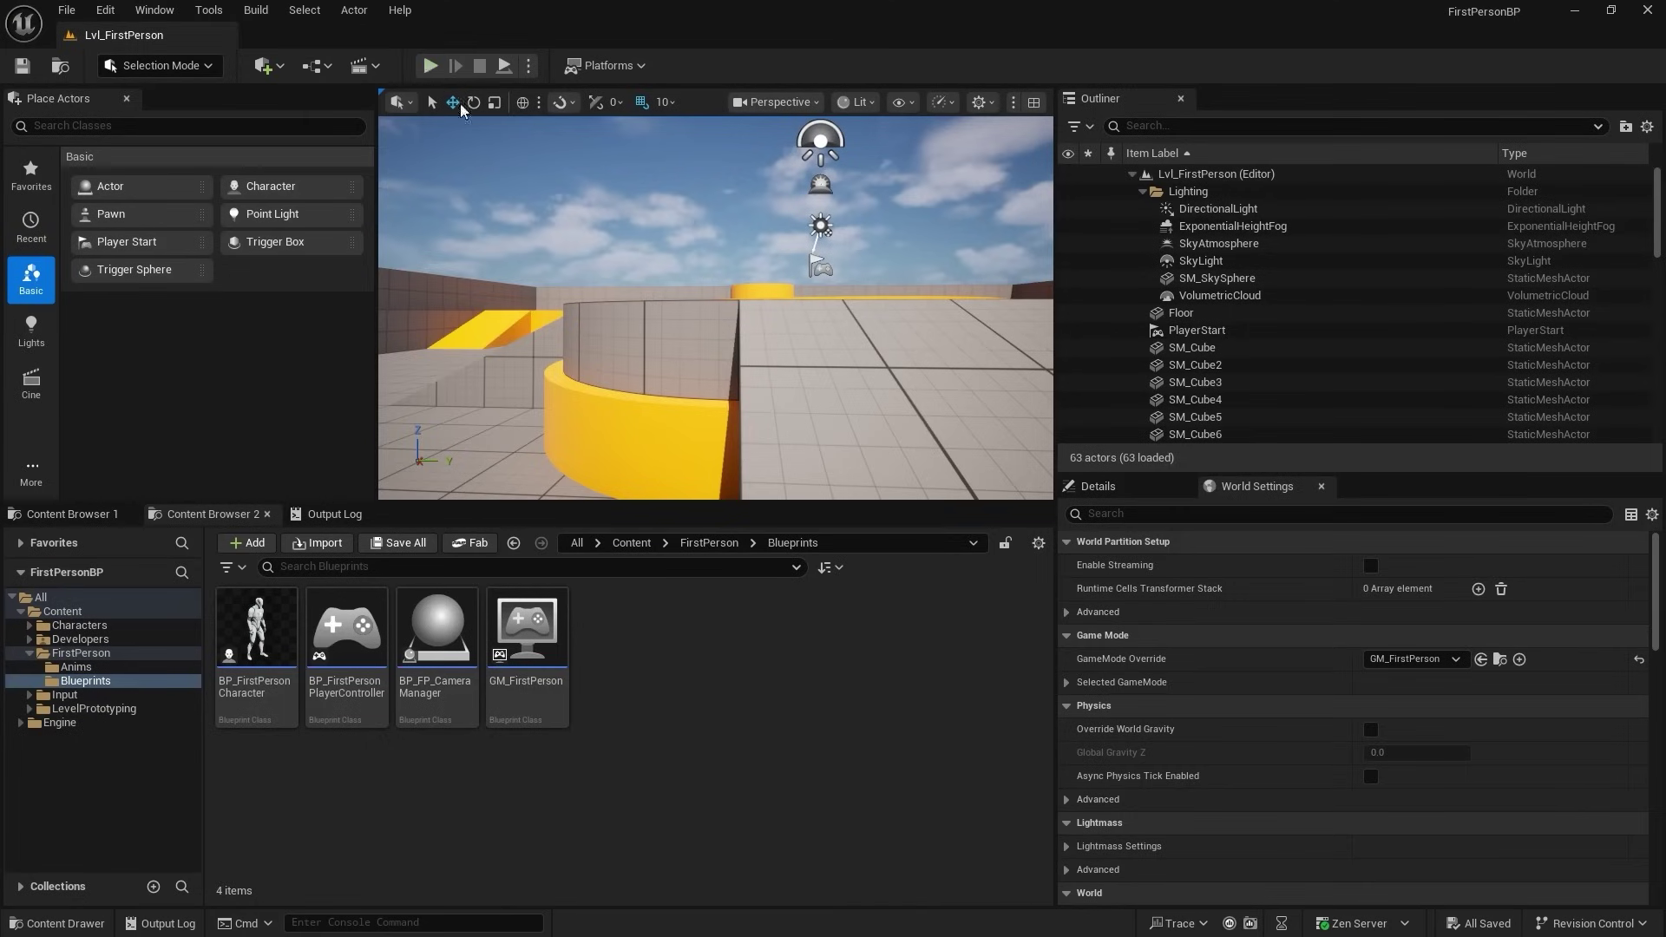
- Play the first-person level and pan across BP_FirstPersonCharacter's event graph
key(alt+p)
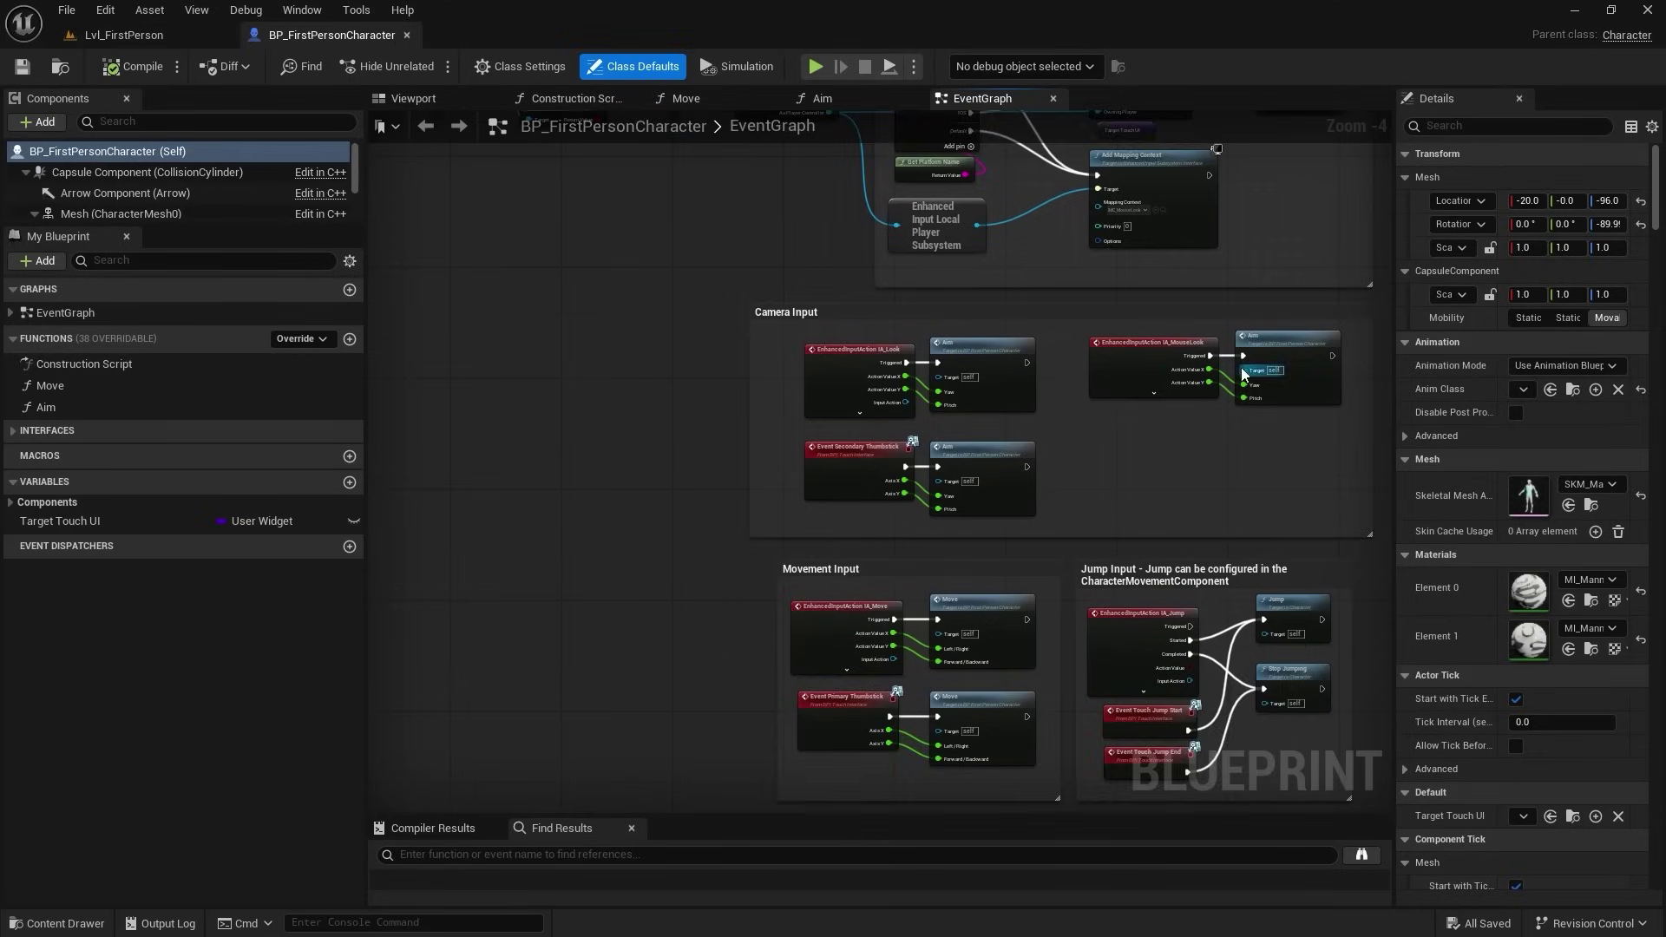
scroll(1068, 268, down, 2)
right_drag(1047, 281, 1124, 337)
scroll(1068, 268, up, 3)
- Open the Aim function graph, then switch to the Move function graph
double_click(767, 211)
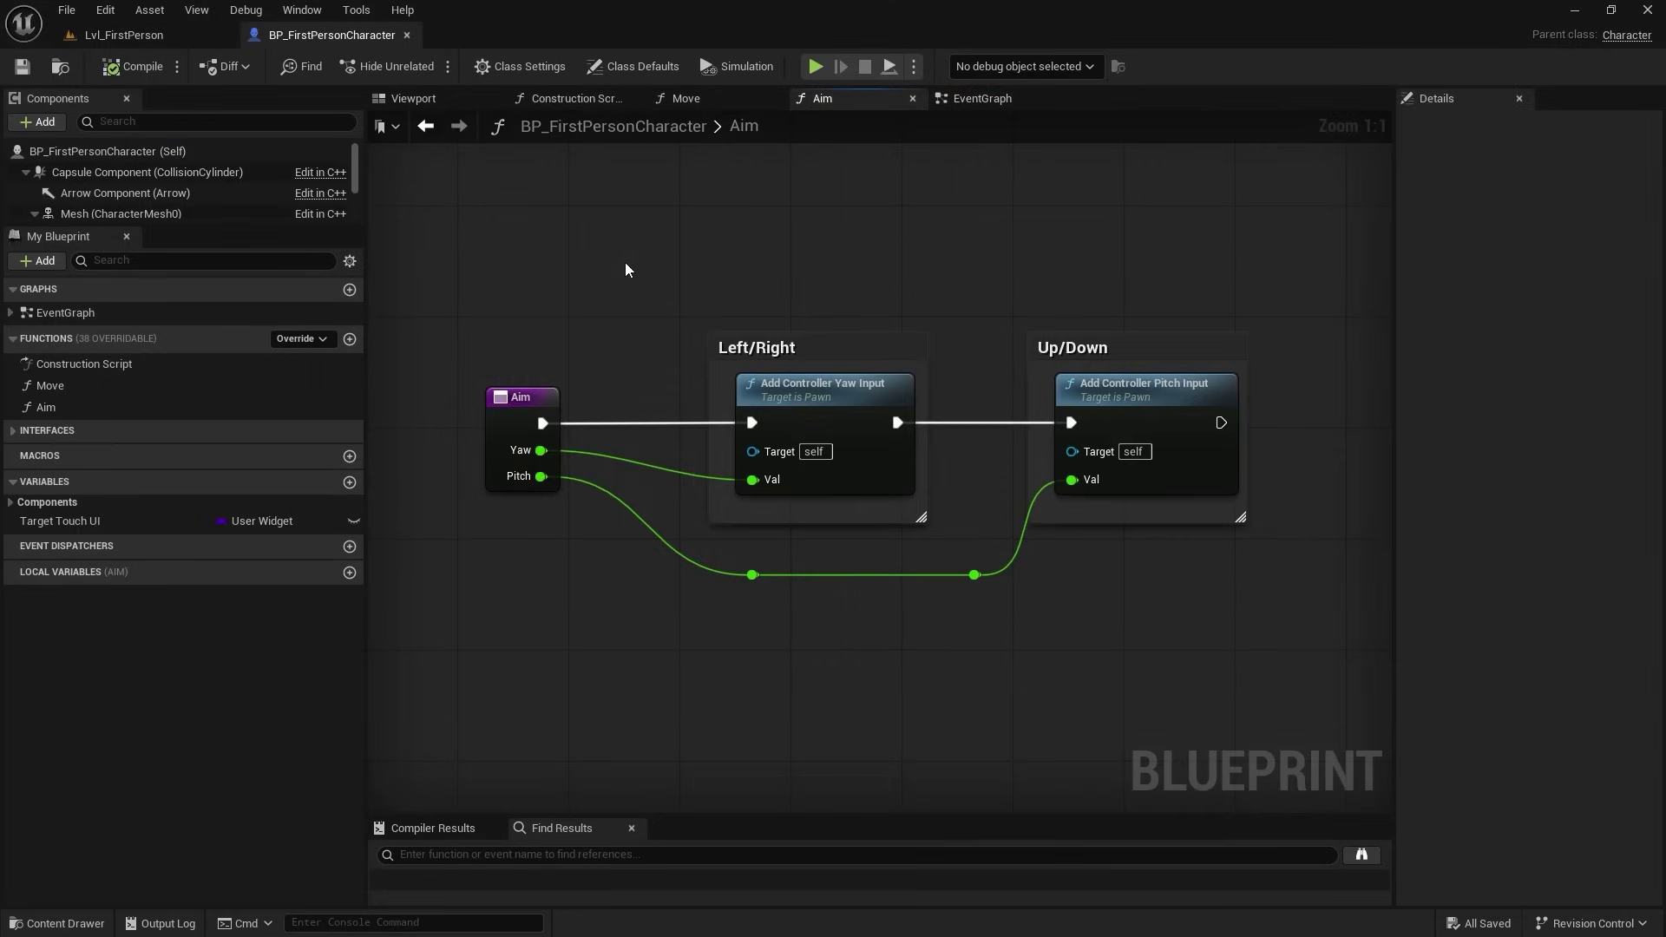
click(684, 98)
scroll(1015, 419, down, 3)
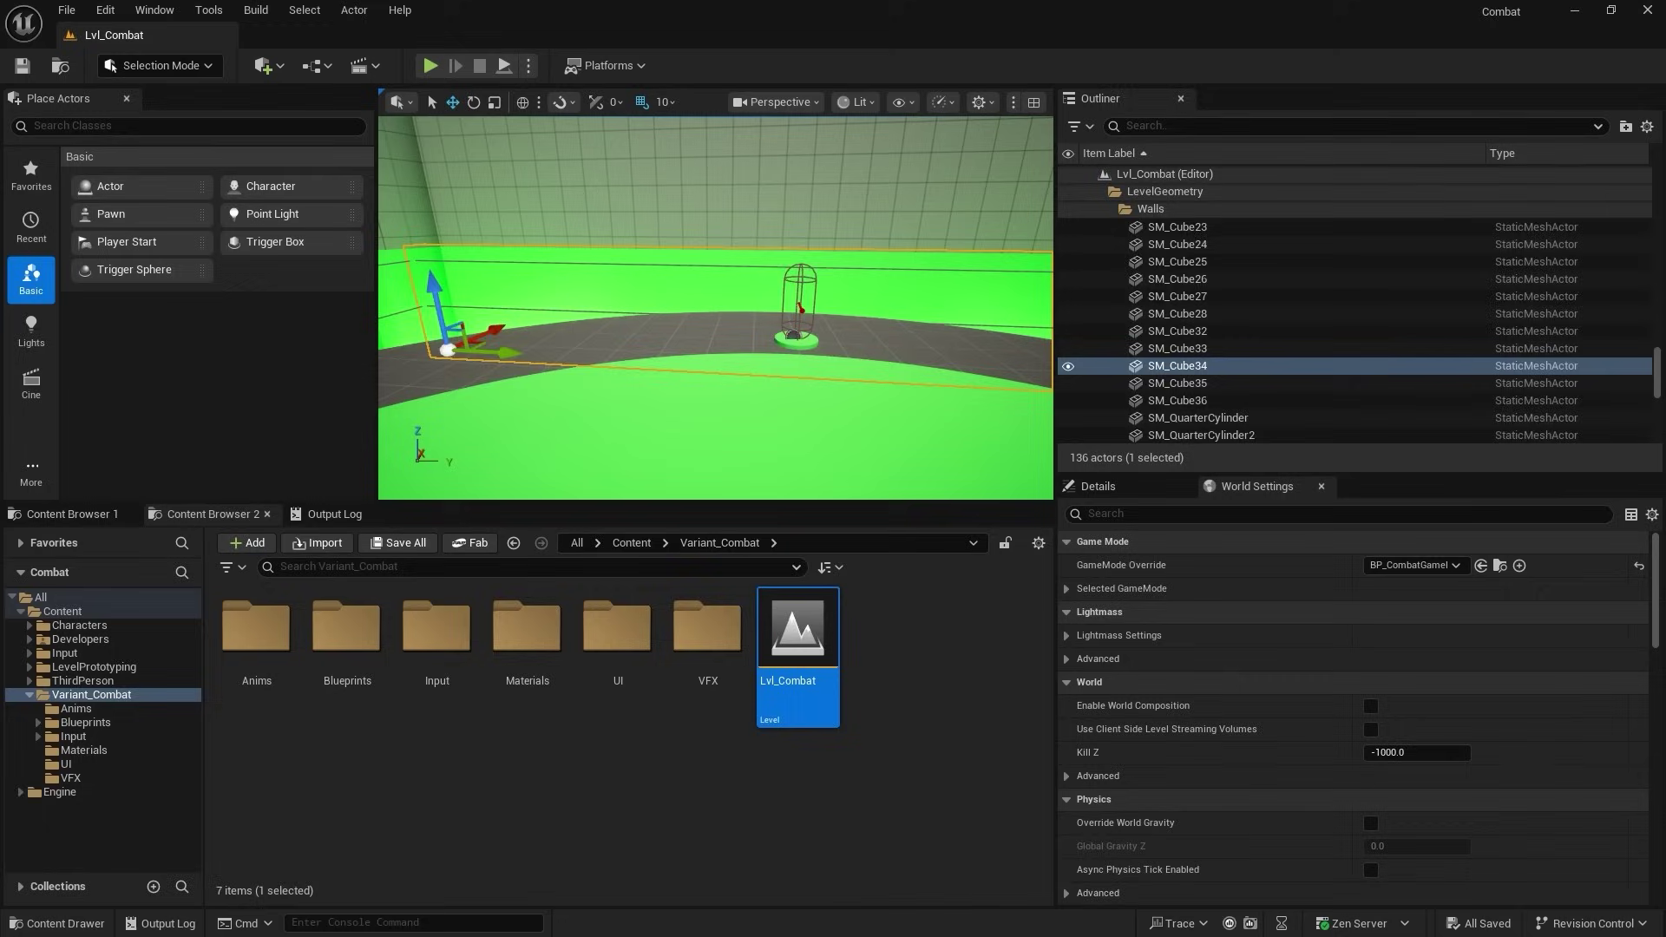
- Select BP_EnemySpawner3 in the level and open BP_Combat_EnemySpawner for editing
click(798, 312)
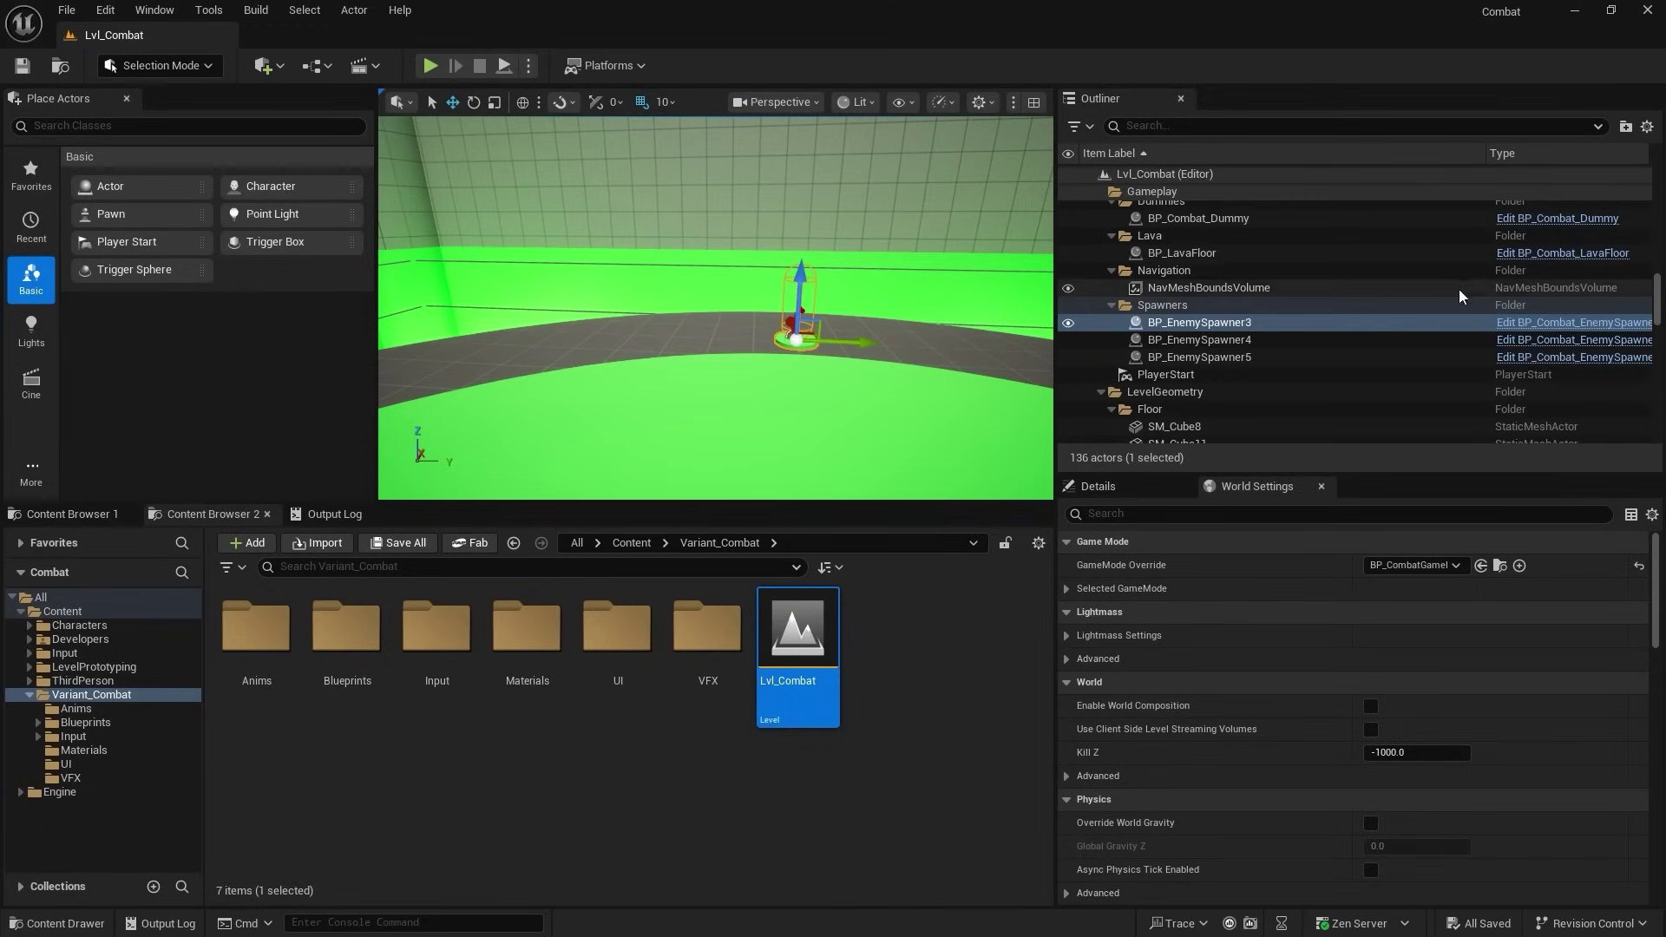
click(1542, 325)
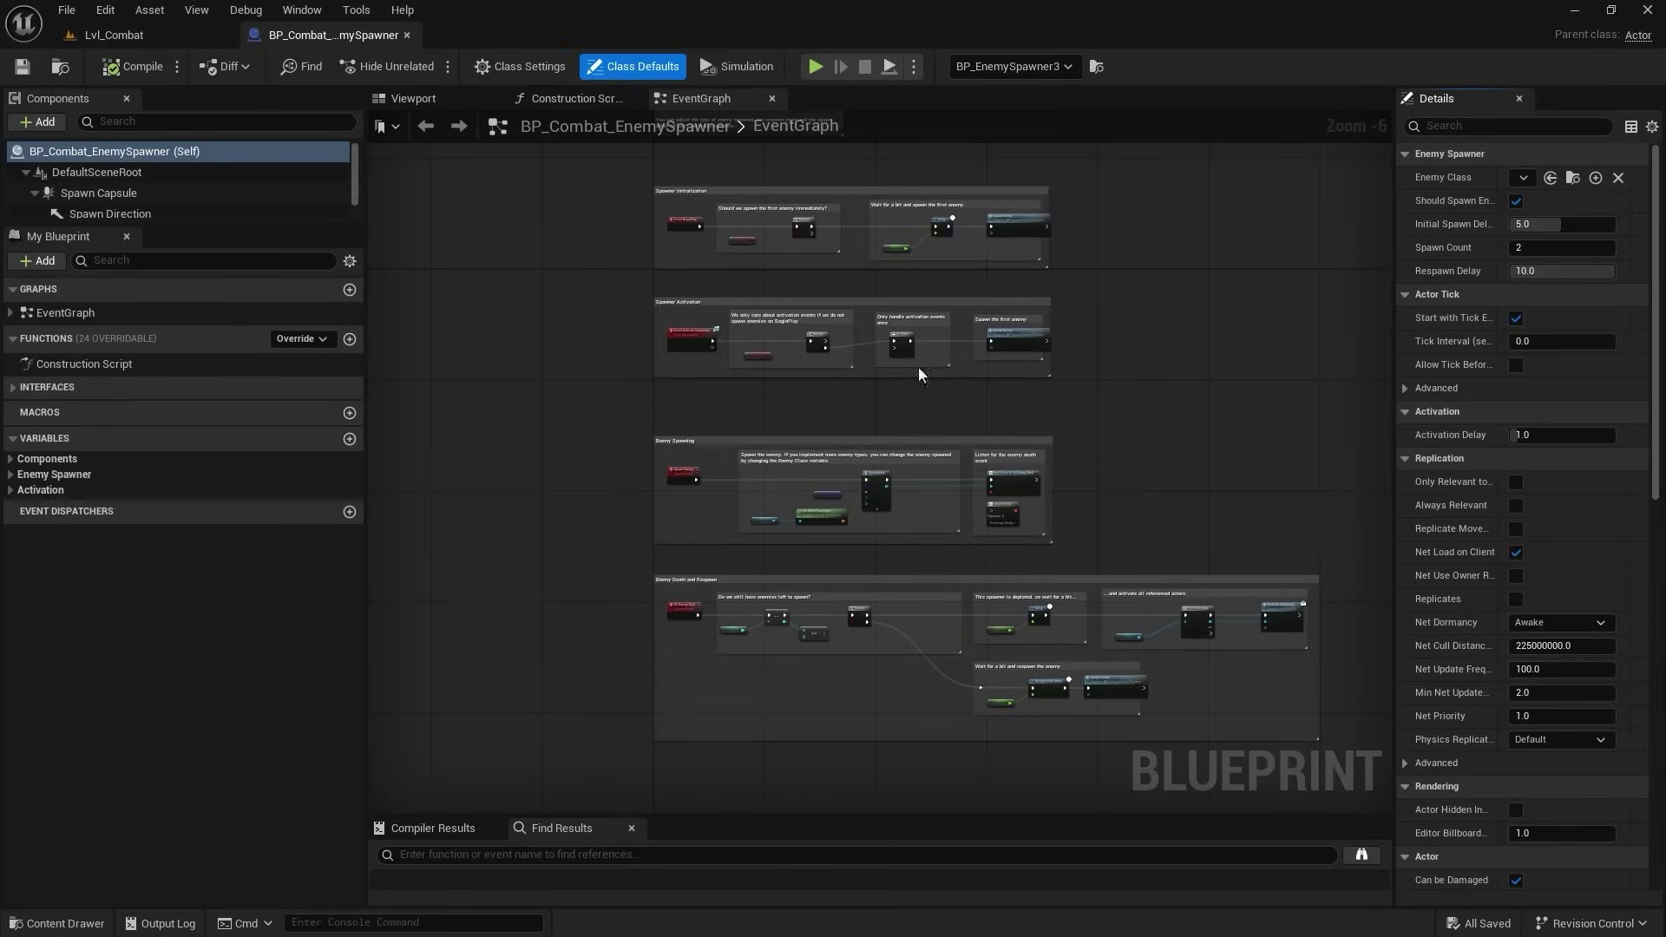
scroll(936, 437, up, 4)
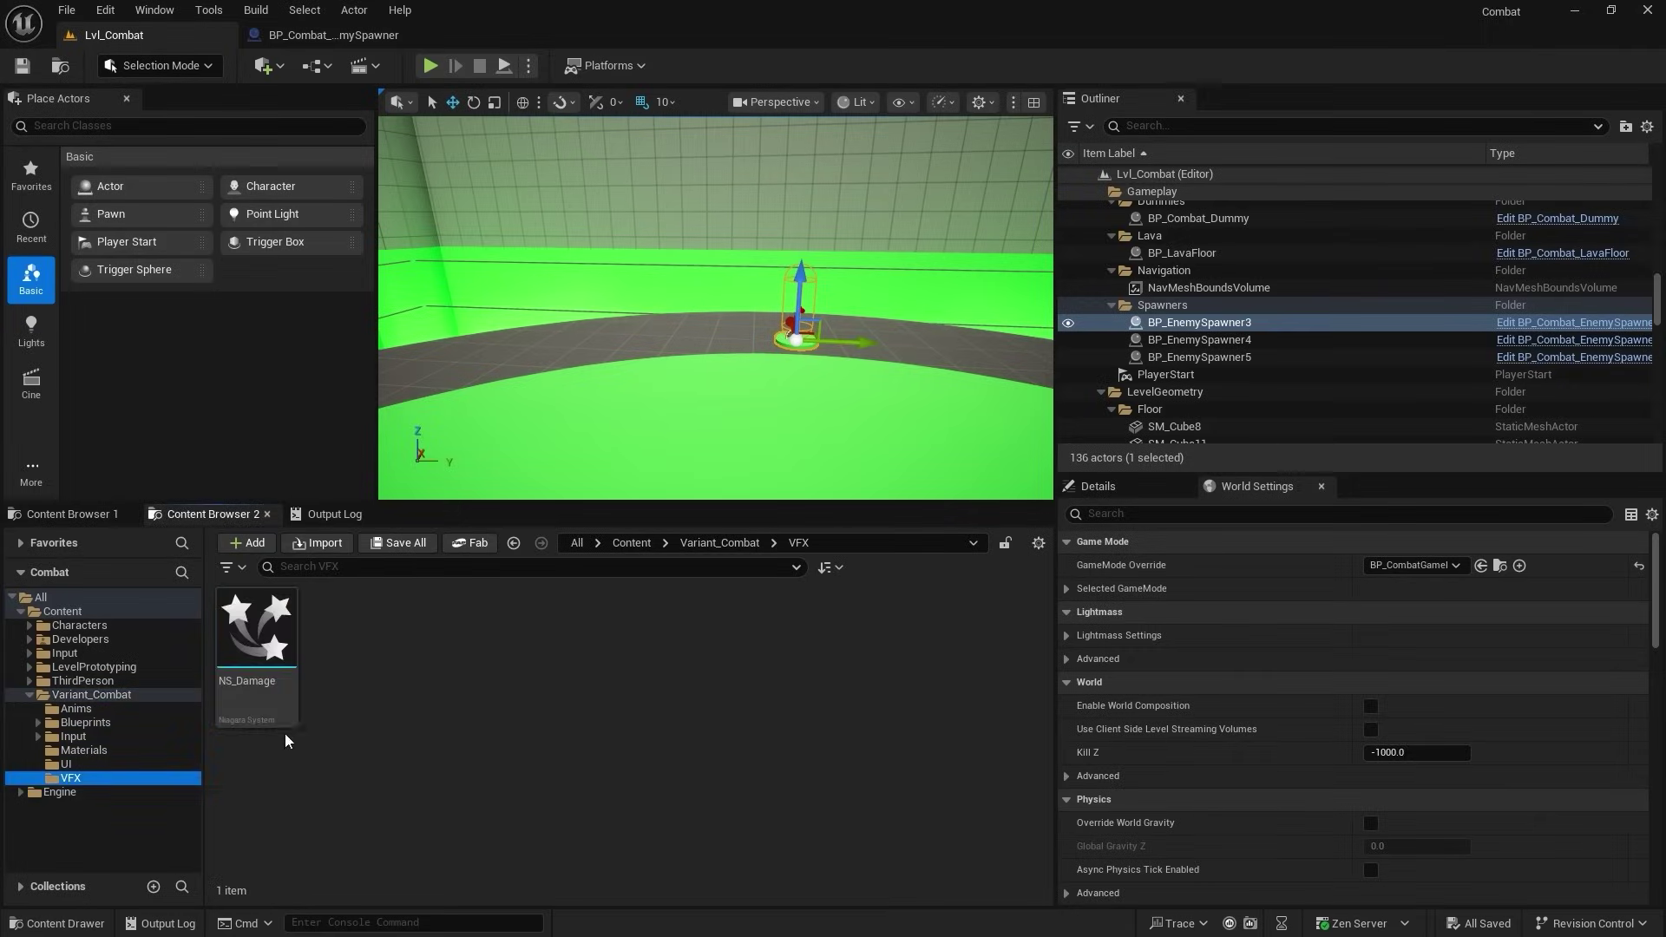
- Show which assets reference NS_Damage in the Reference Viewer
click(267, 694)
right_click(267, 694)
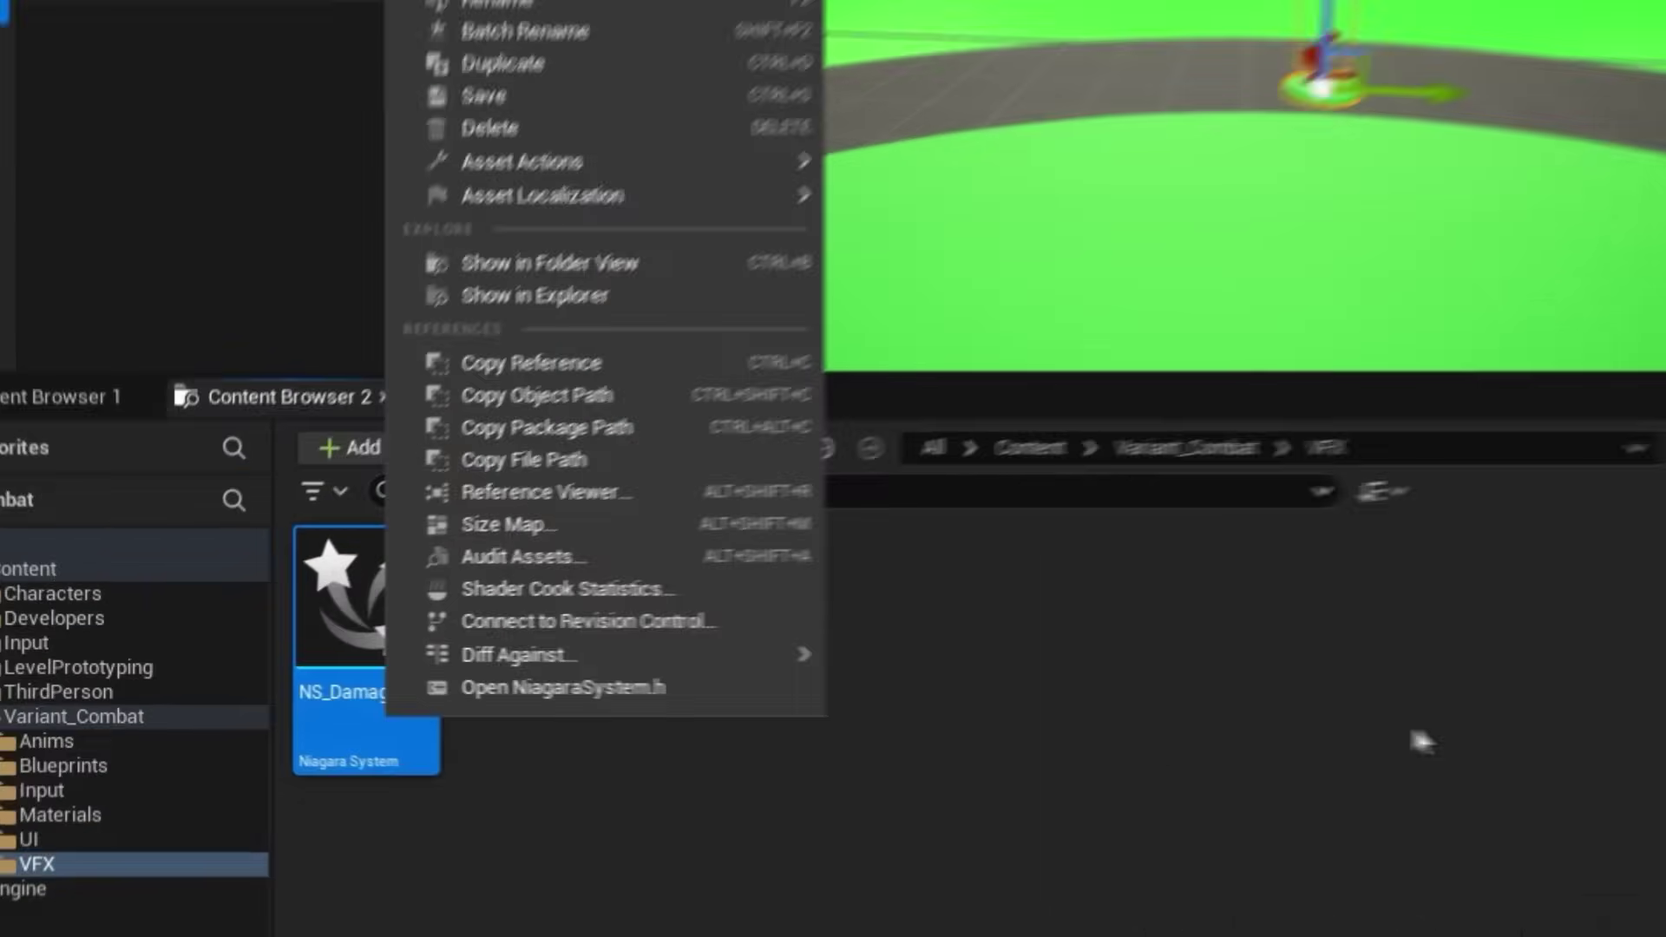
click(737, 469)
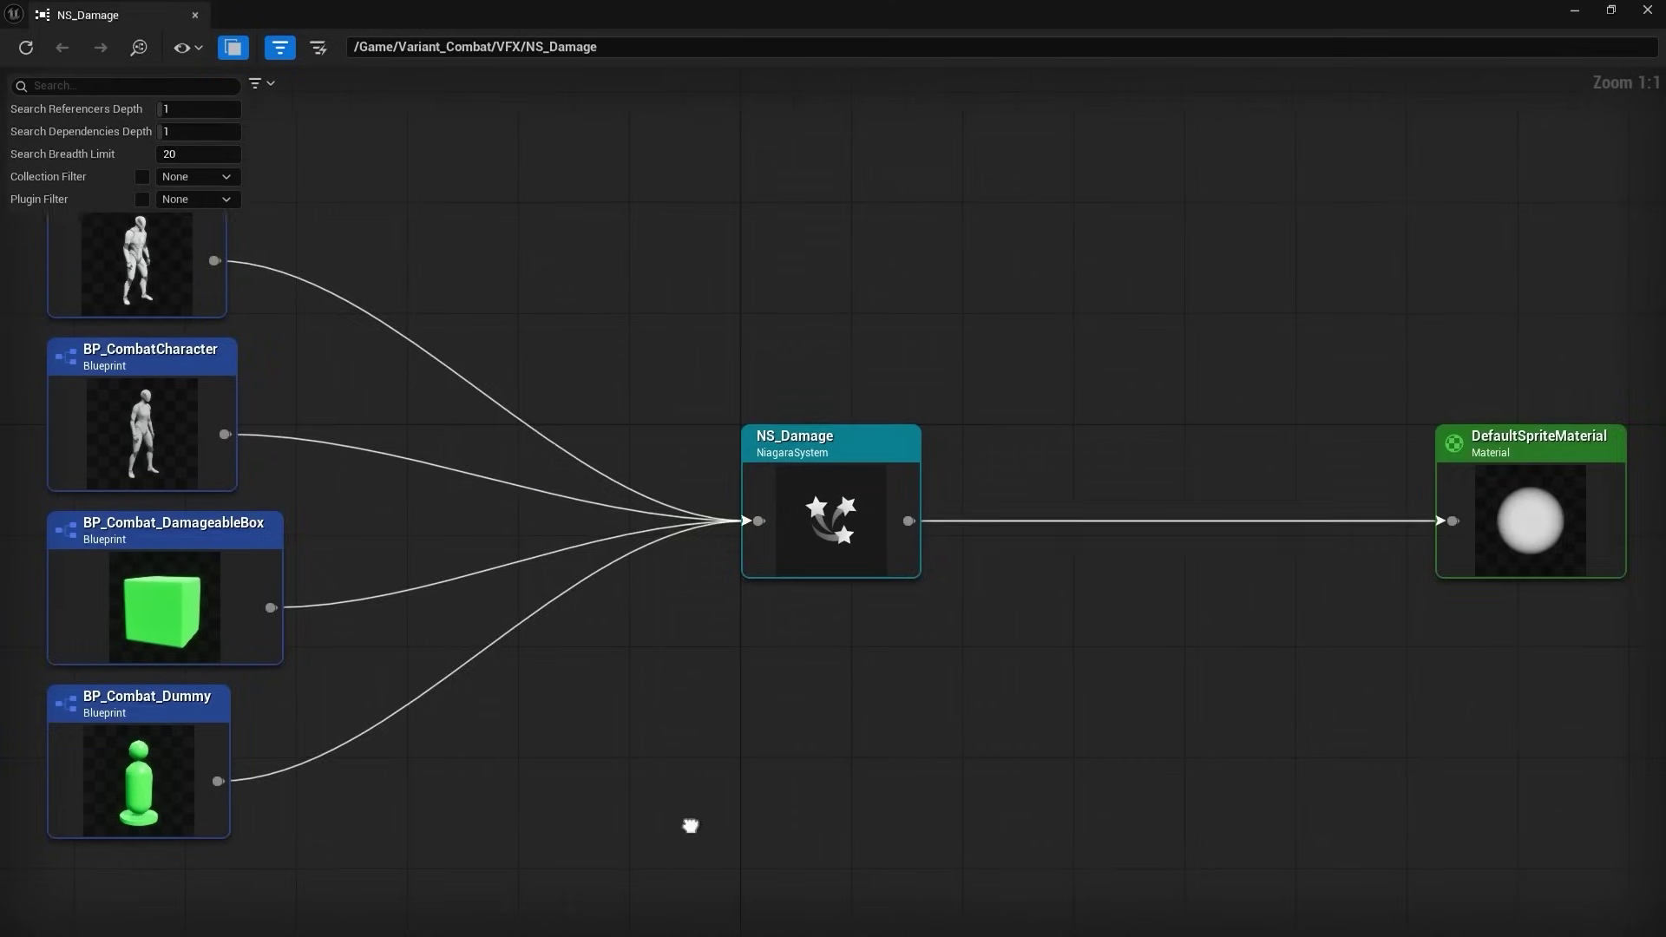
right_drag(688, 825, 1045, 792)
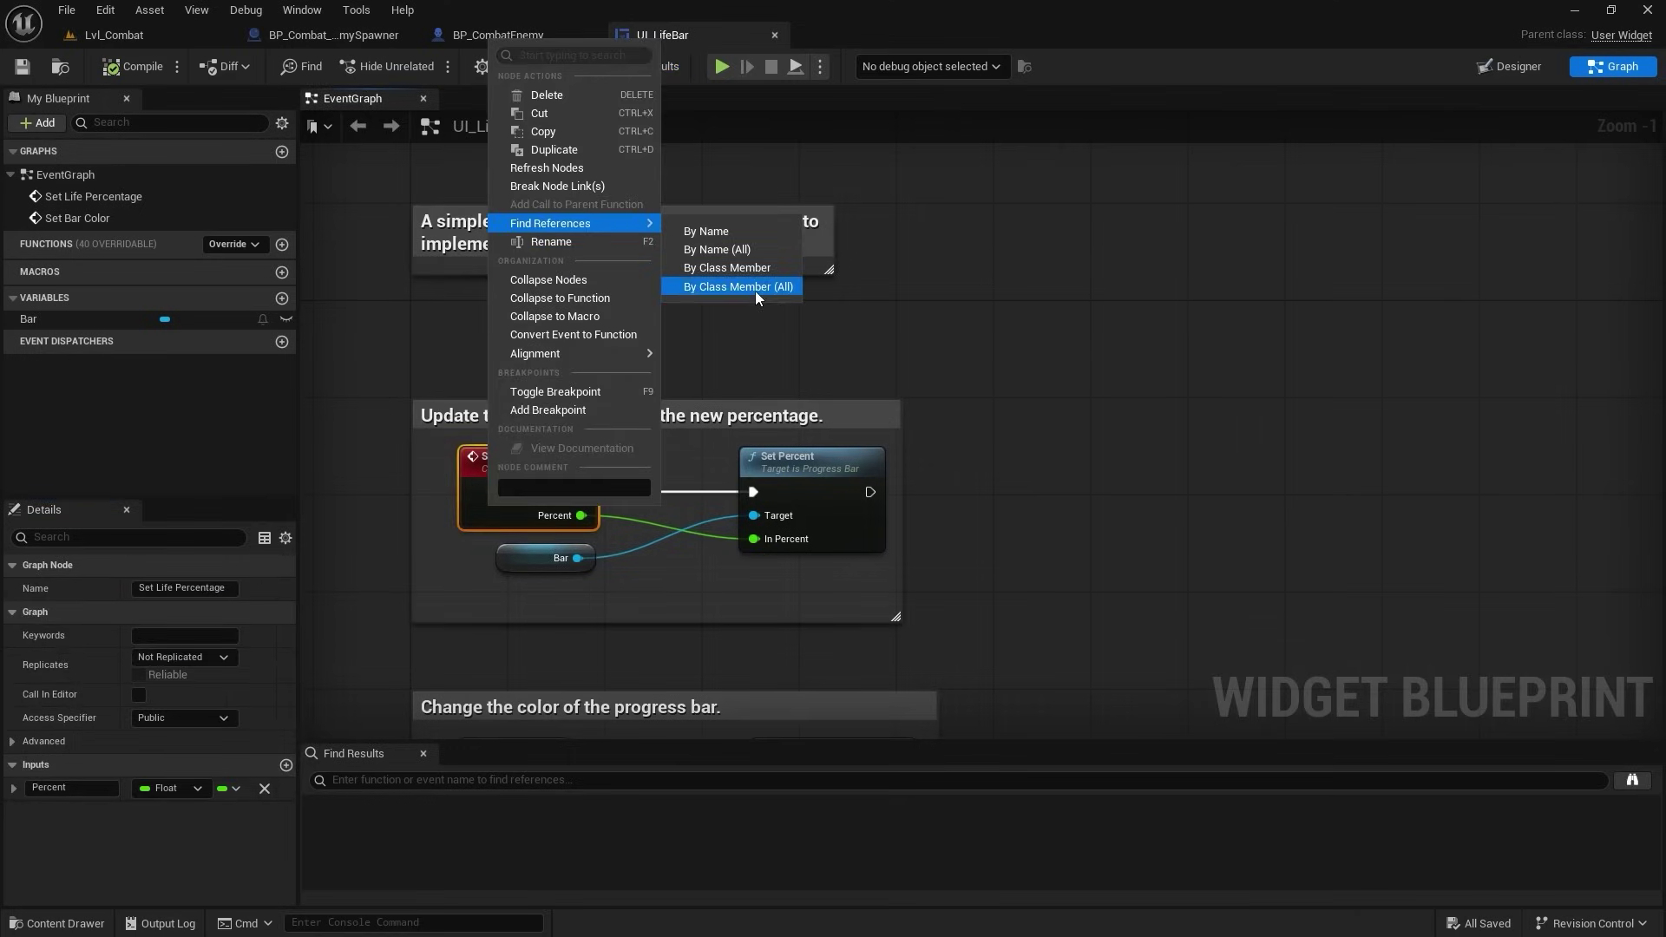
- Find all Set Life Percentage references and jump to the BP_CombatCharacter result
click(757, 298)
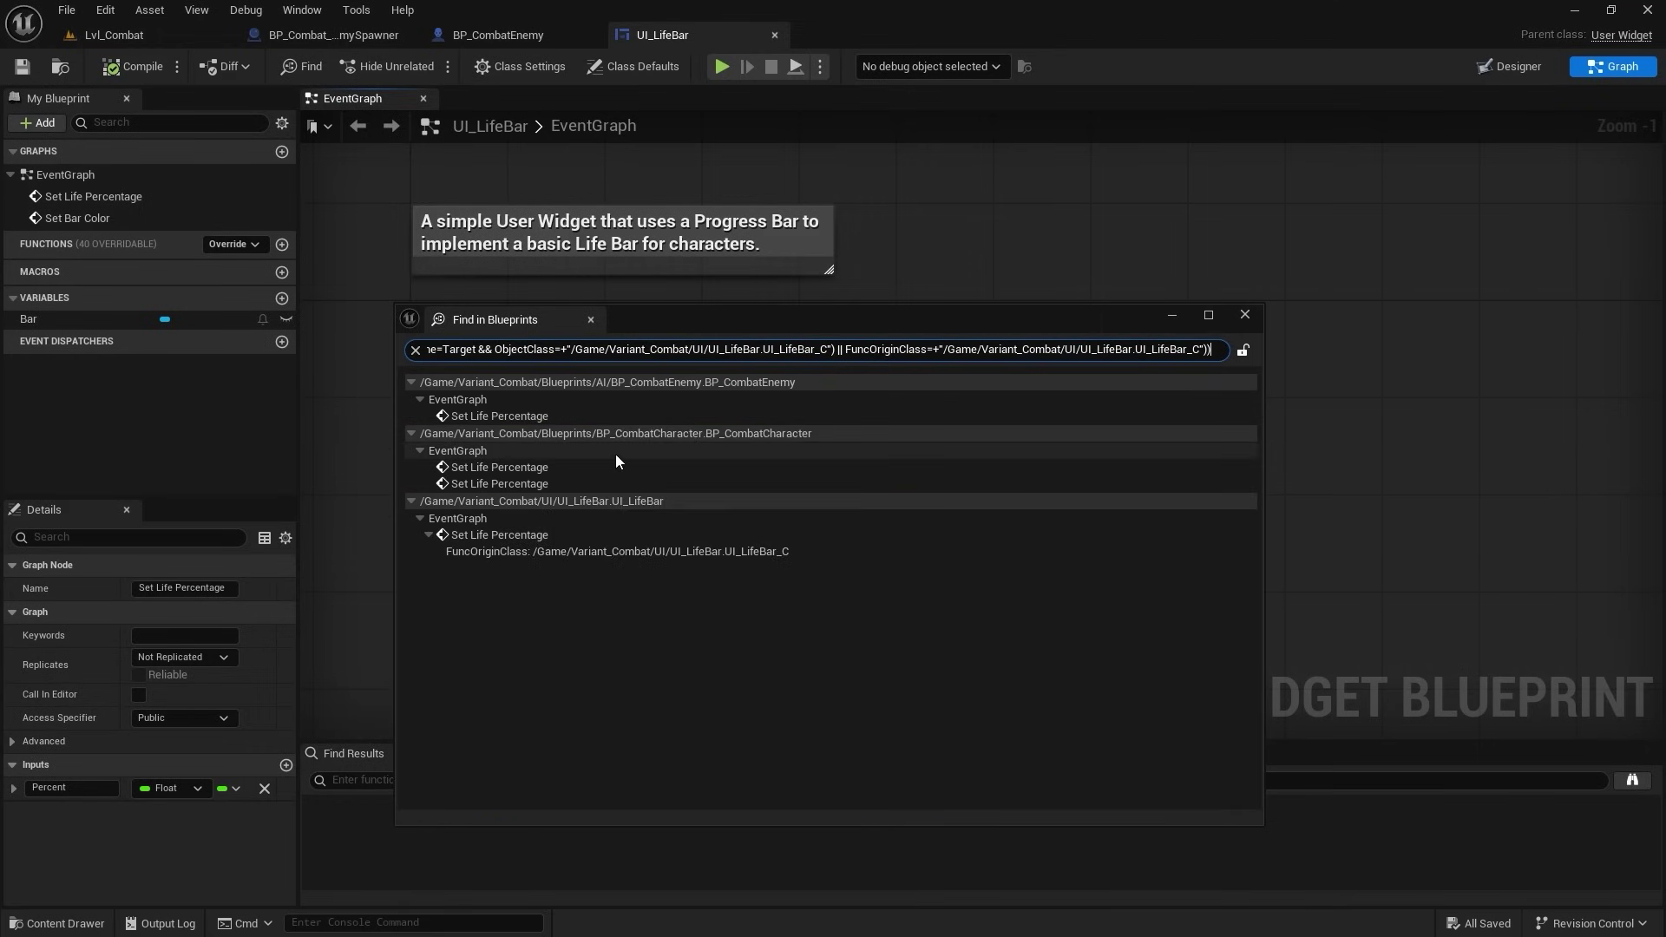
click(572, 470)
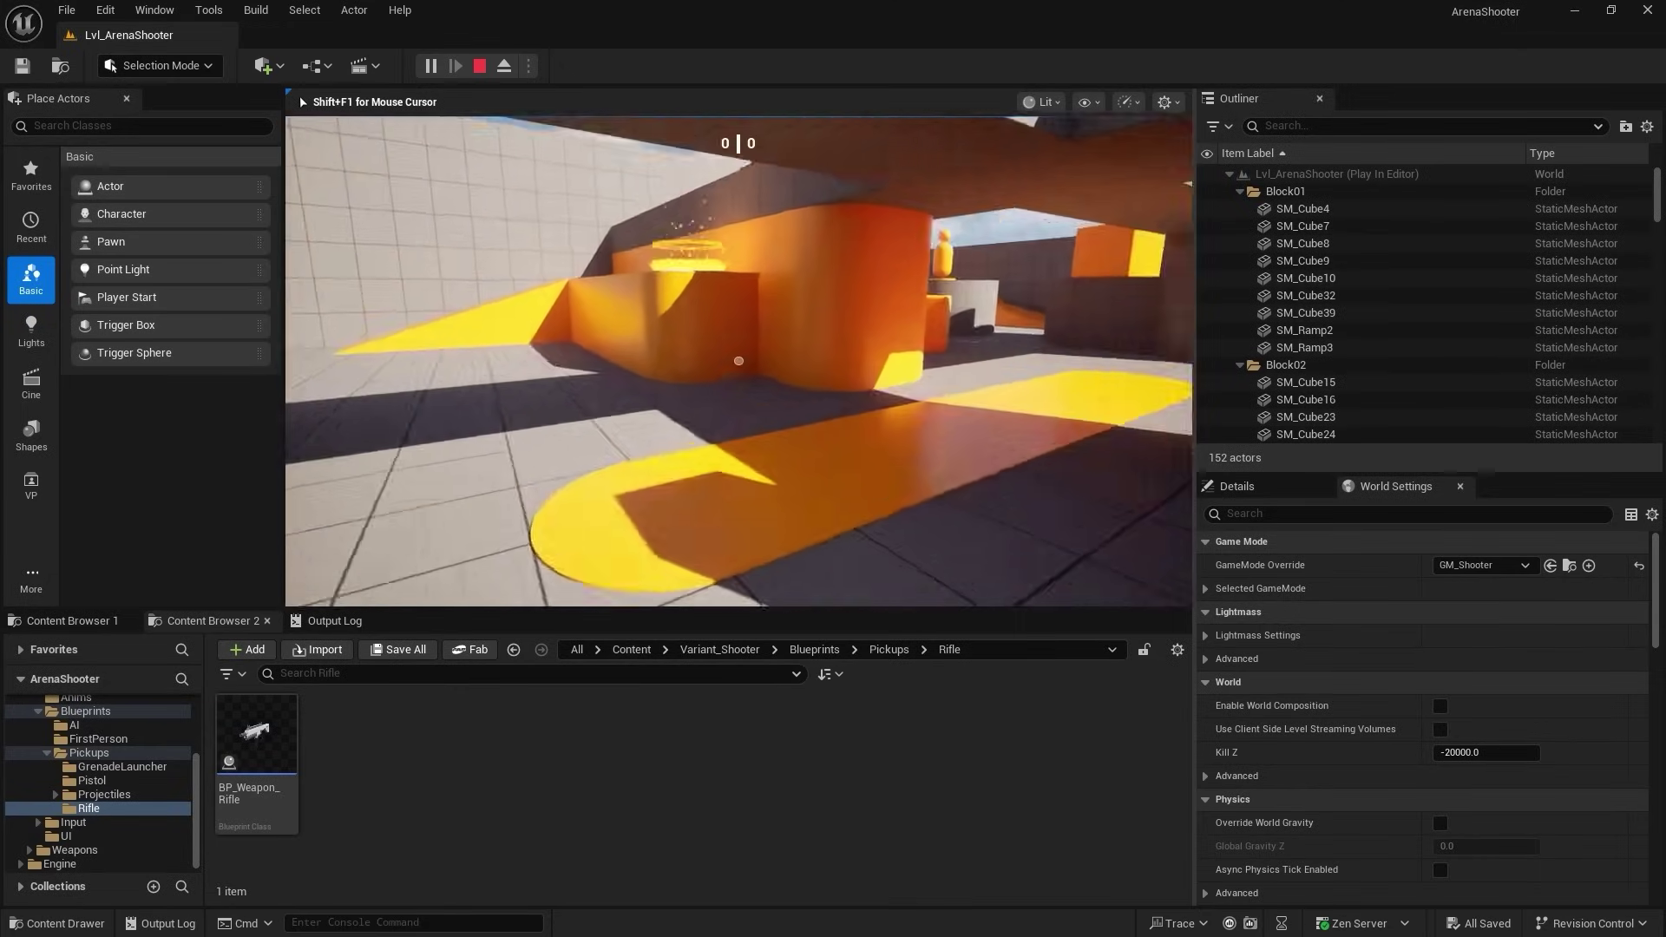
- Play the Arena Shooter level, firing the rifle through the orange corridor and arena, then stop
key(w)
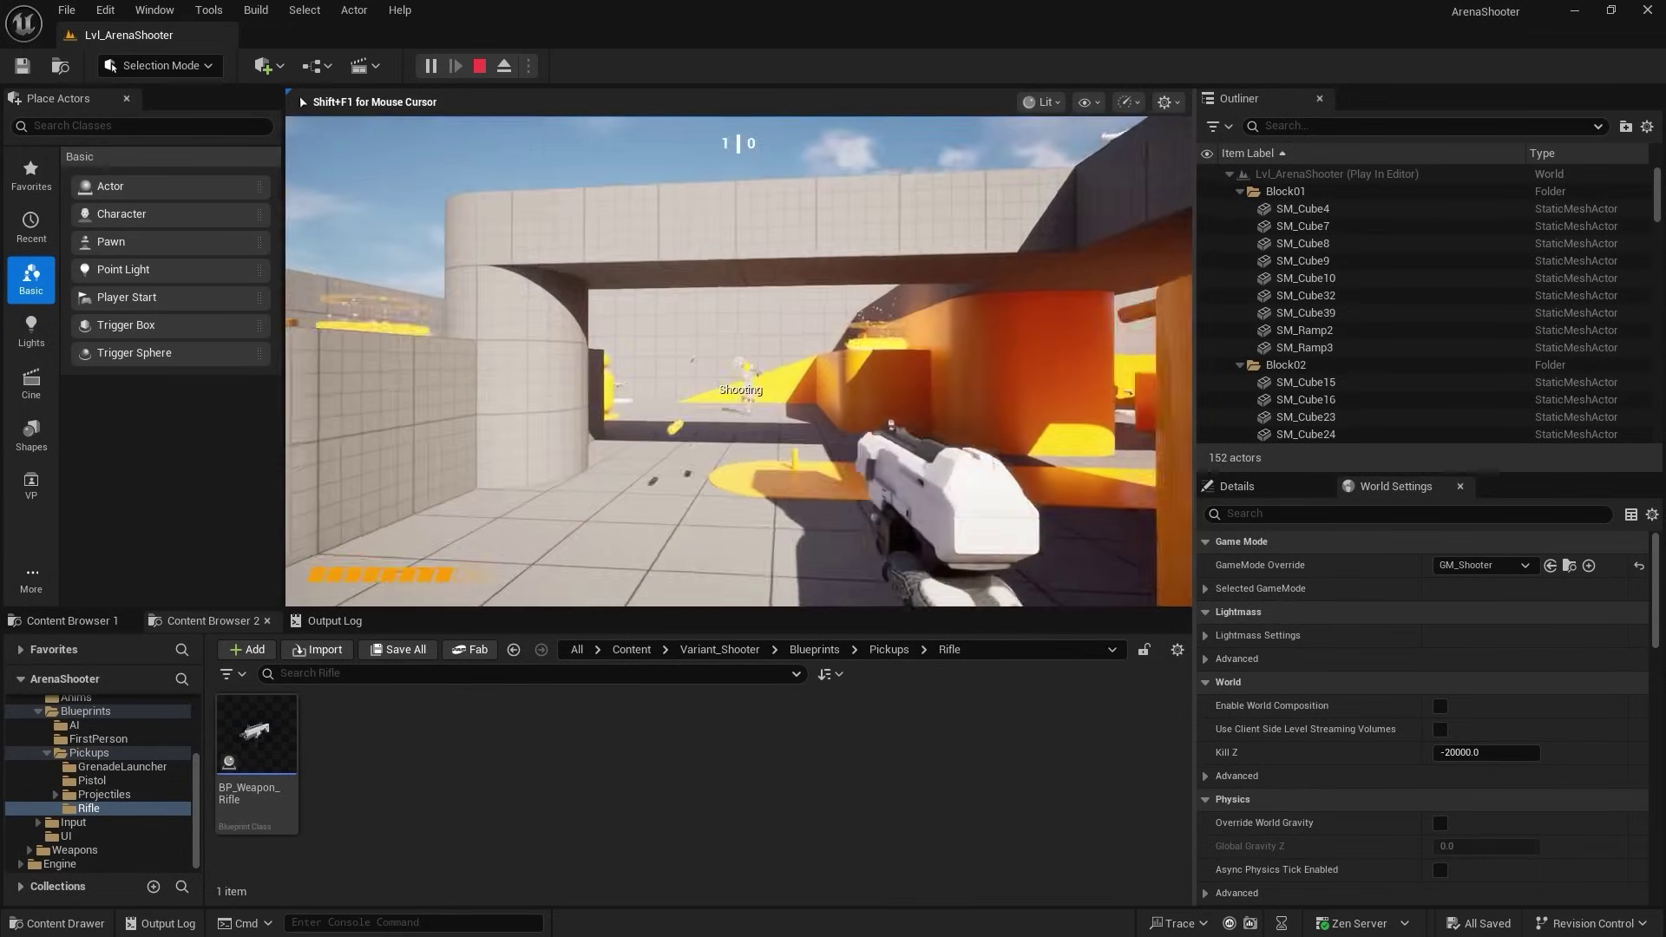
key(w)
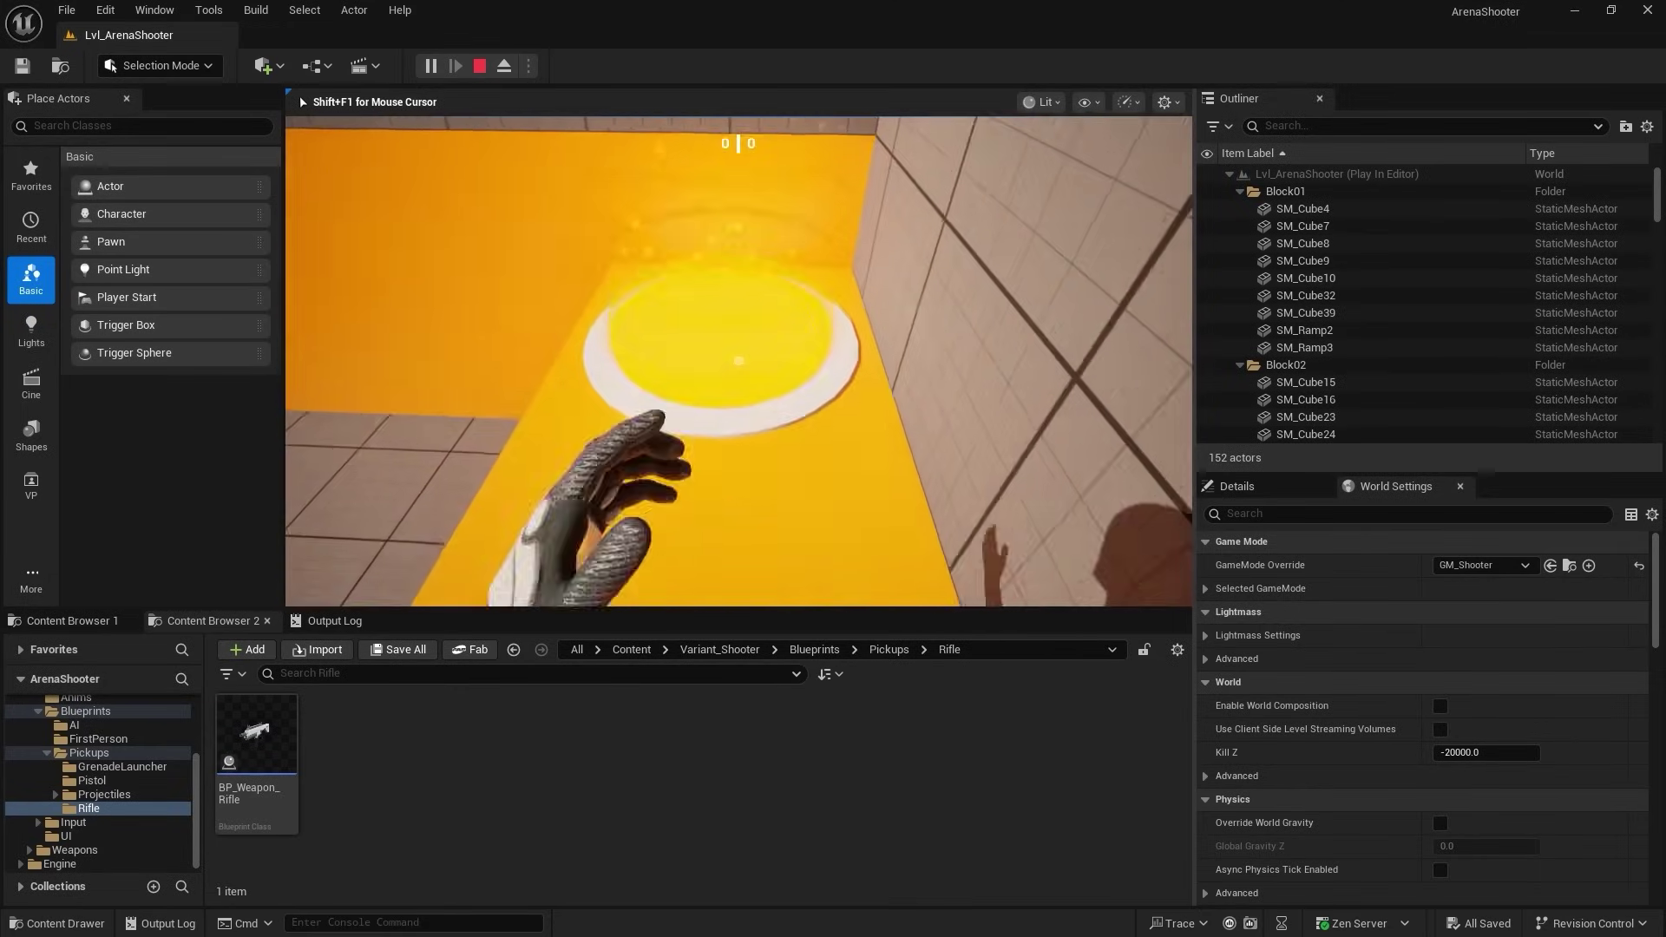
key(w)
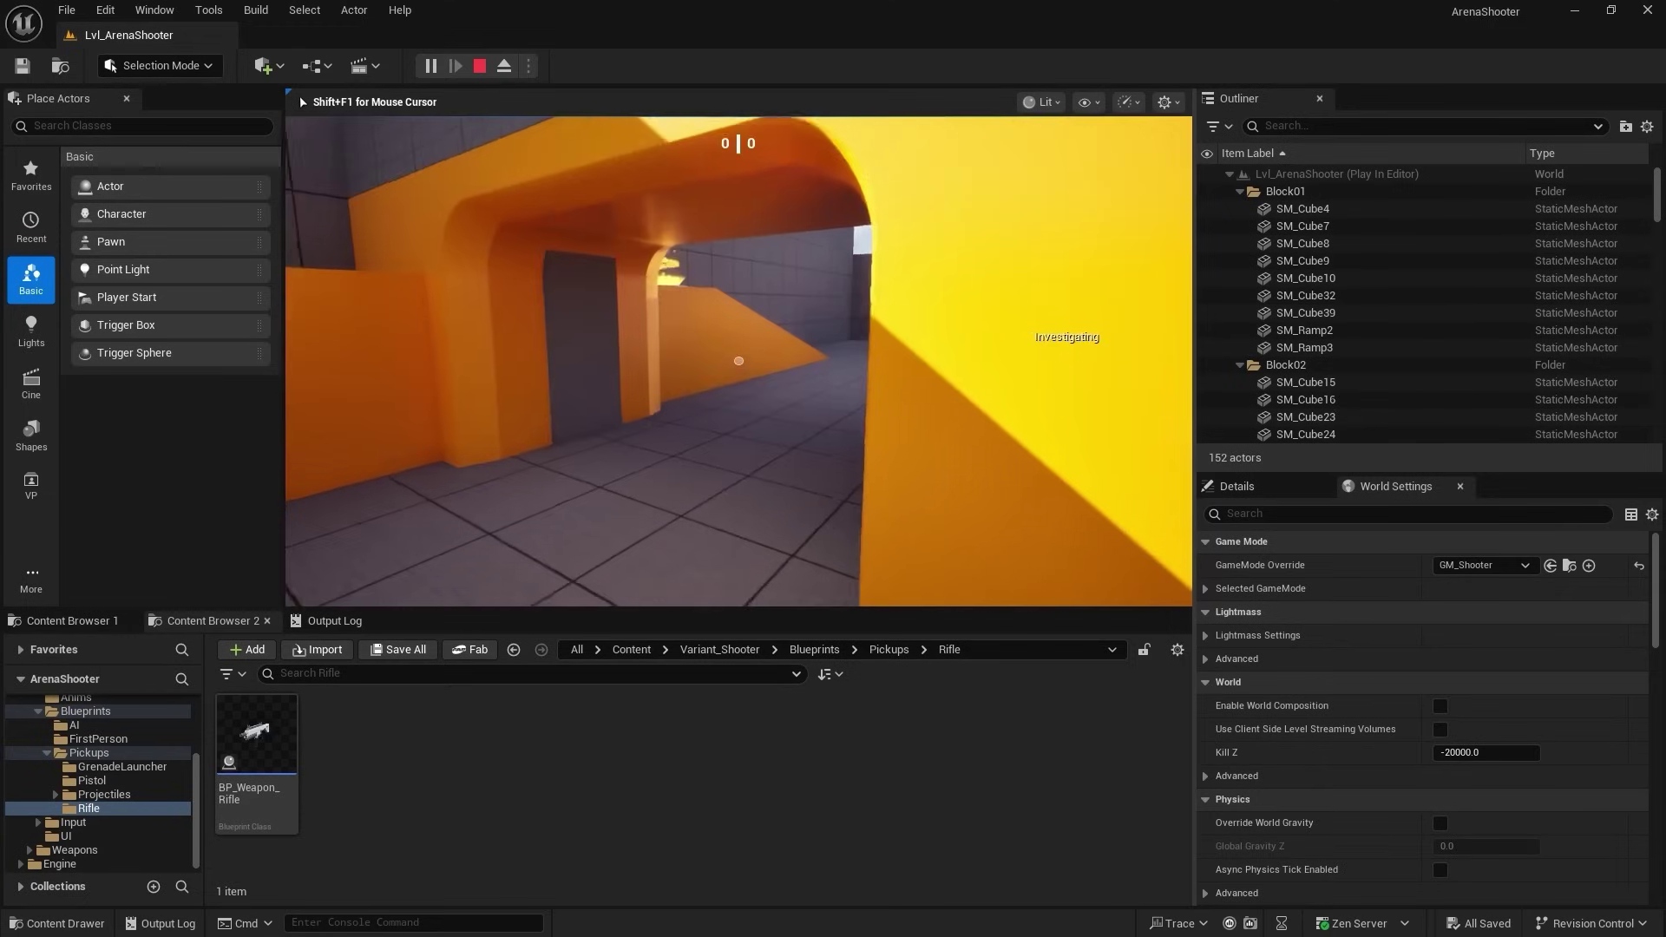
key(w)
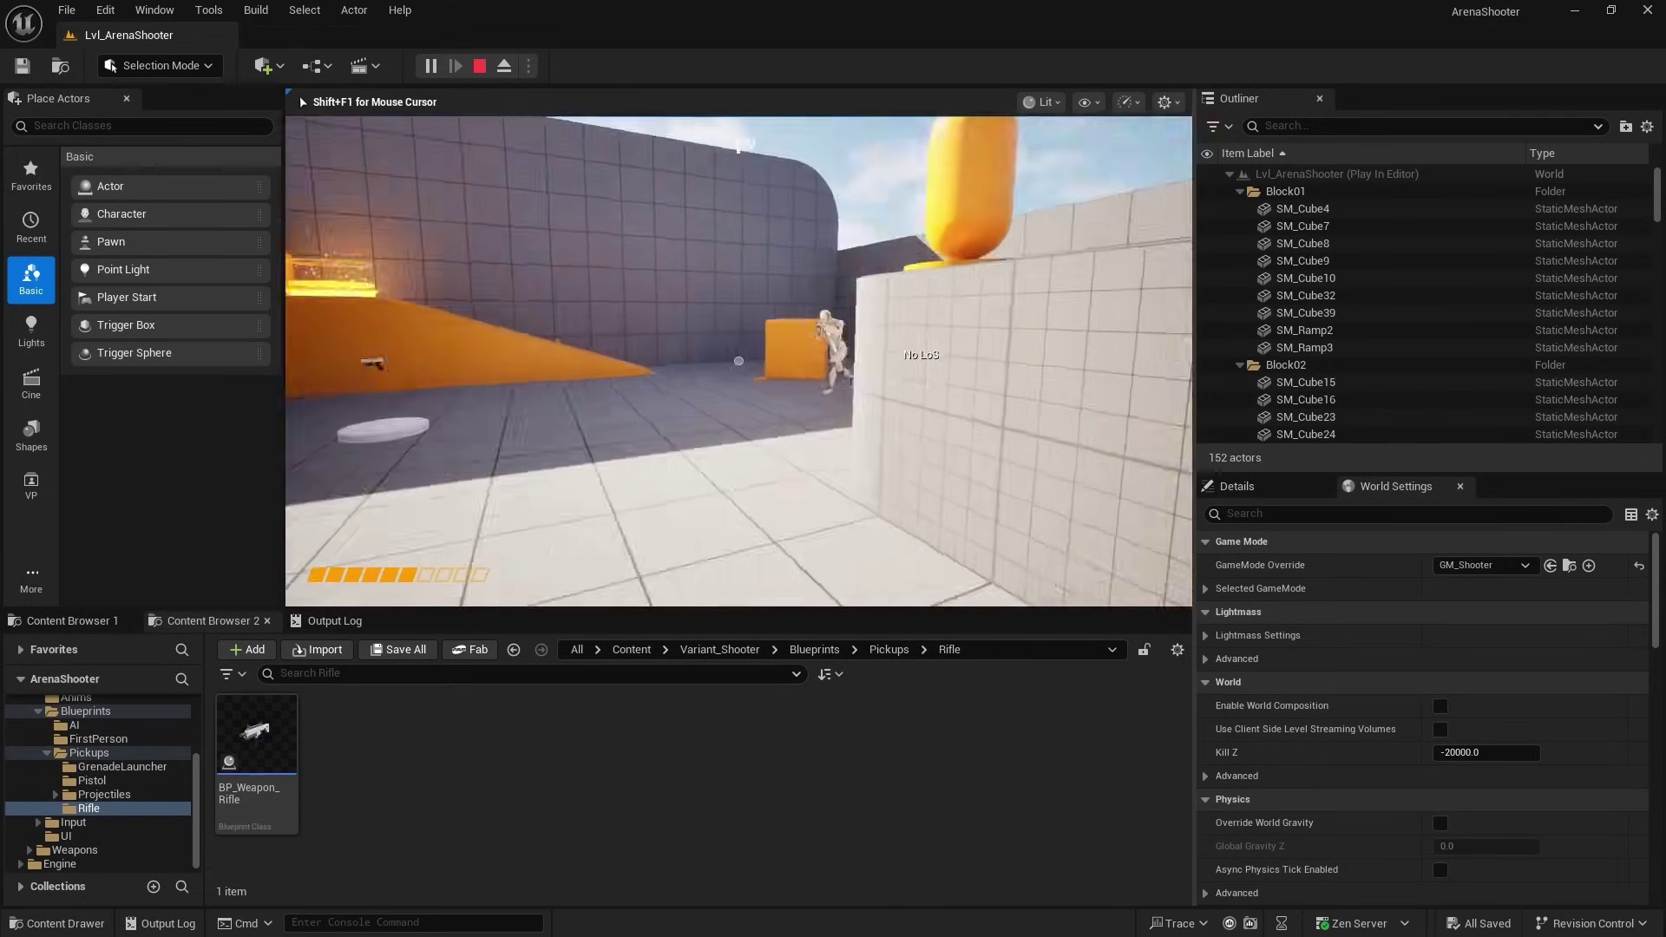
key(w)
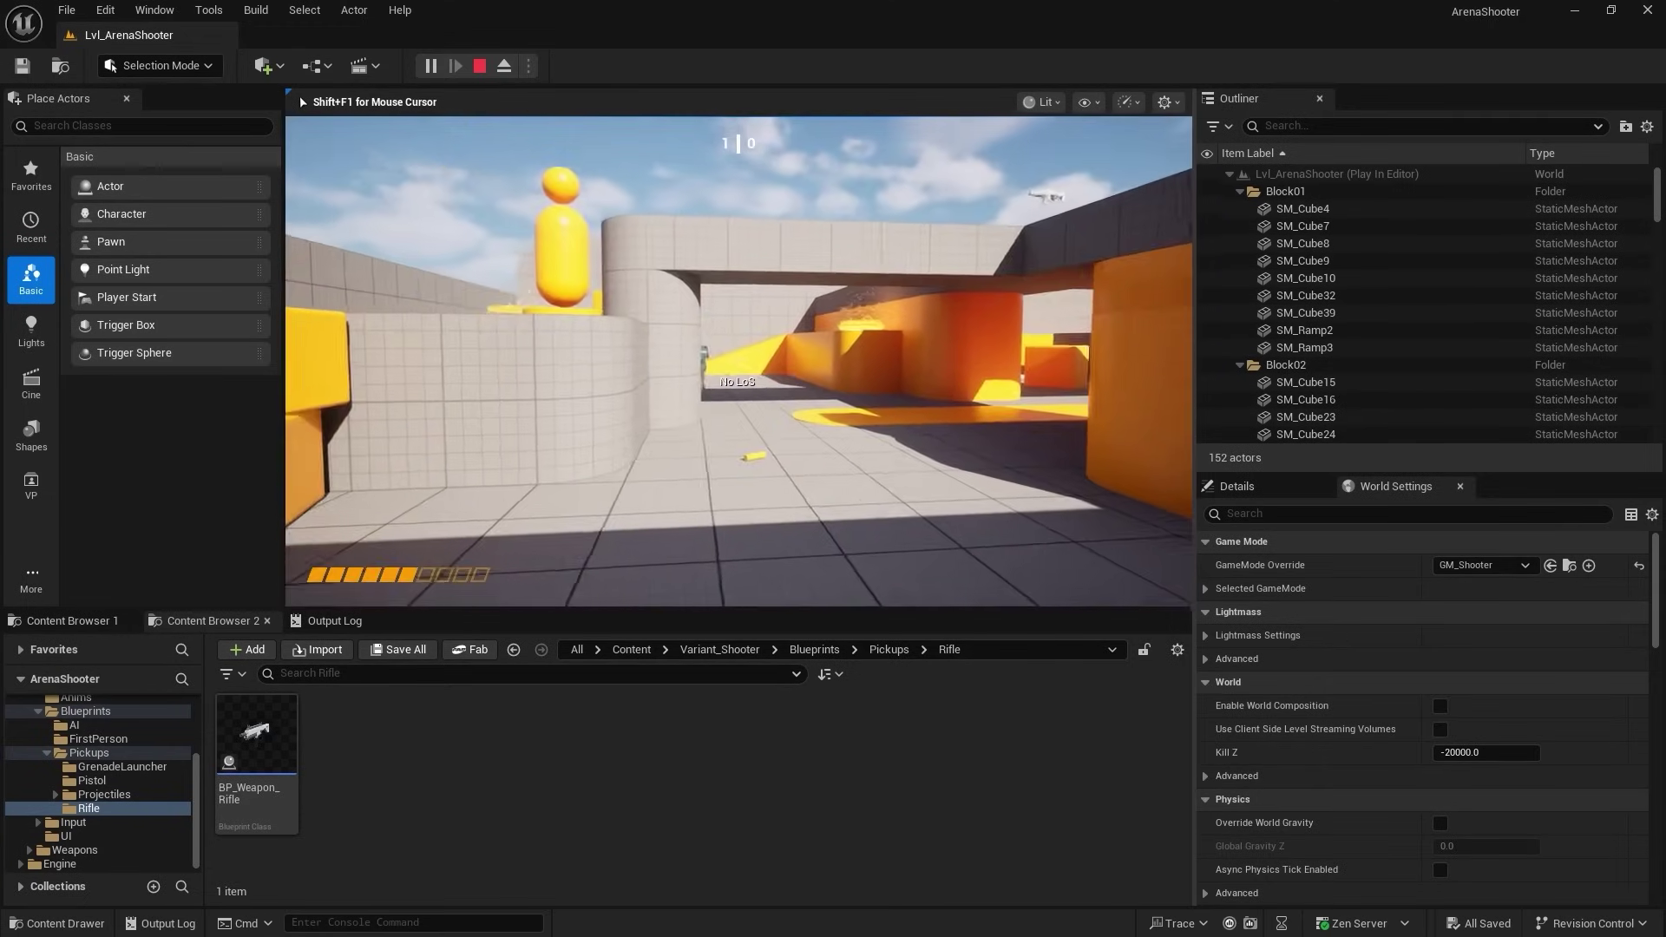
key(Escape)
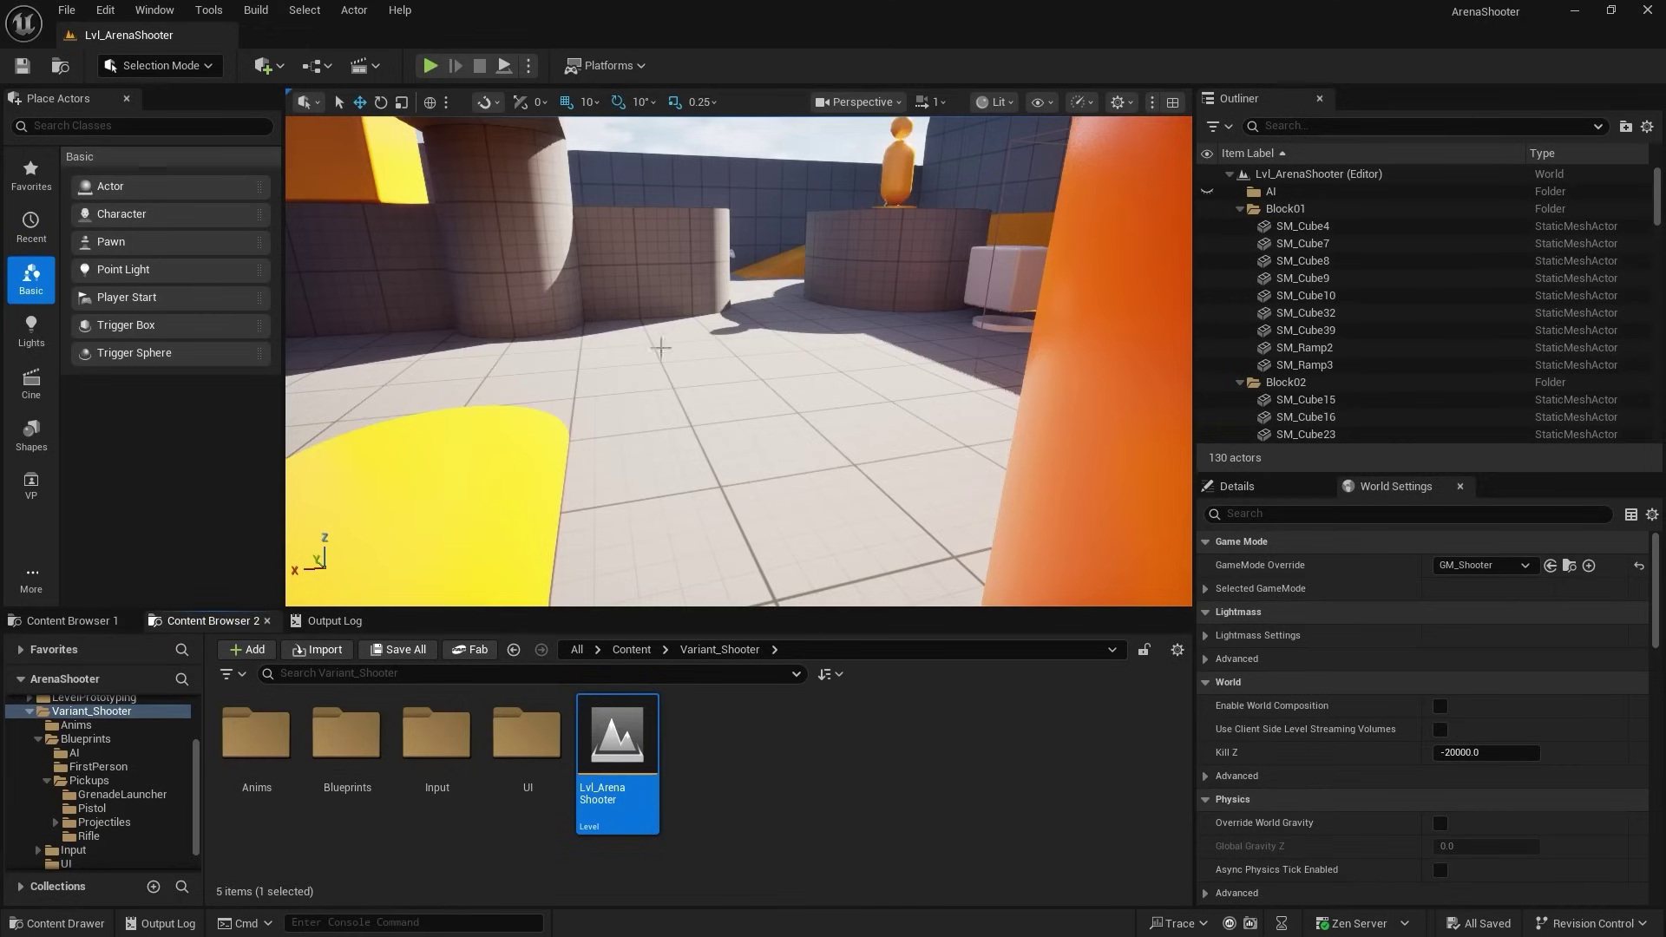
- Play the level again and fire the pistol at enemies
right_drag(660, 348, 660, 334)
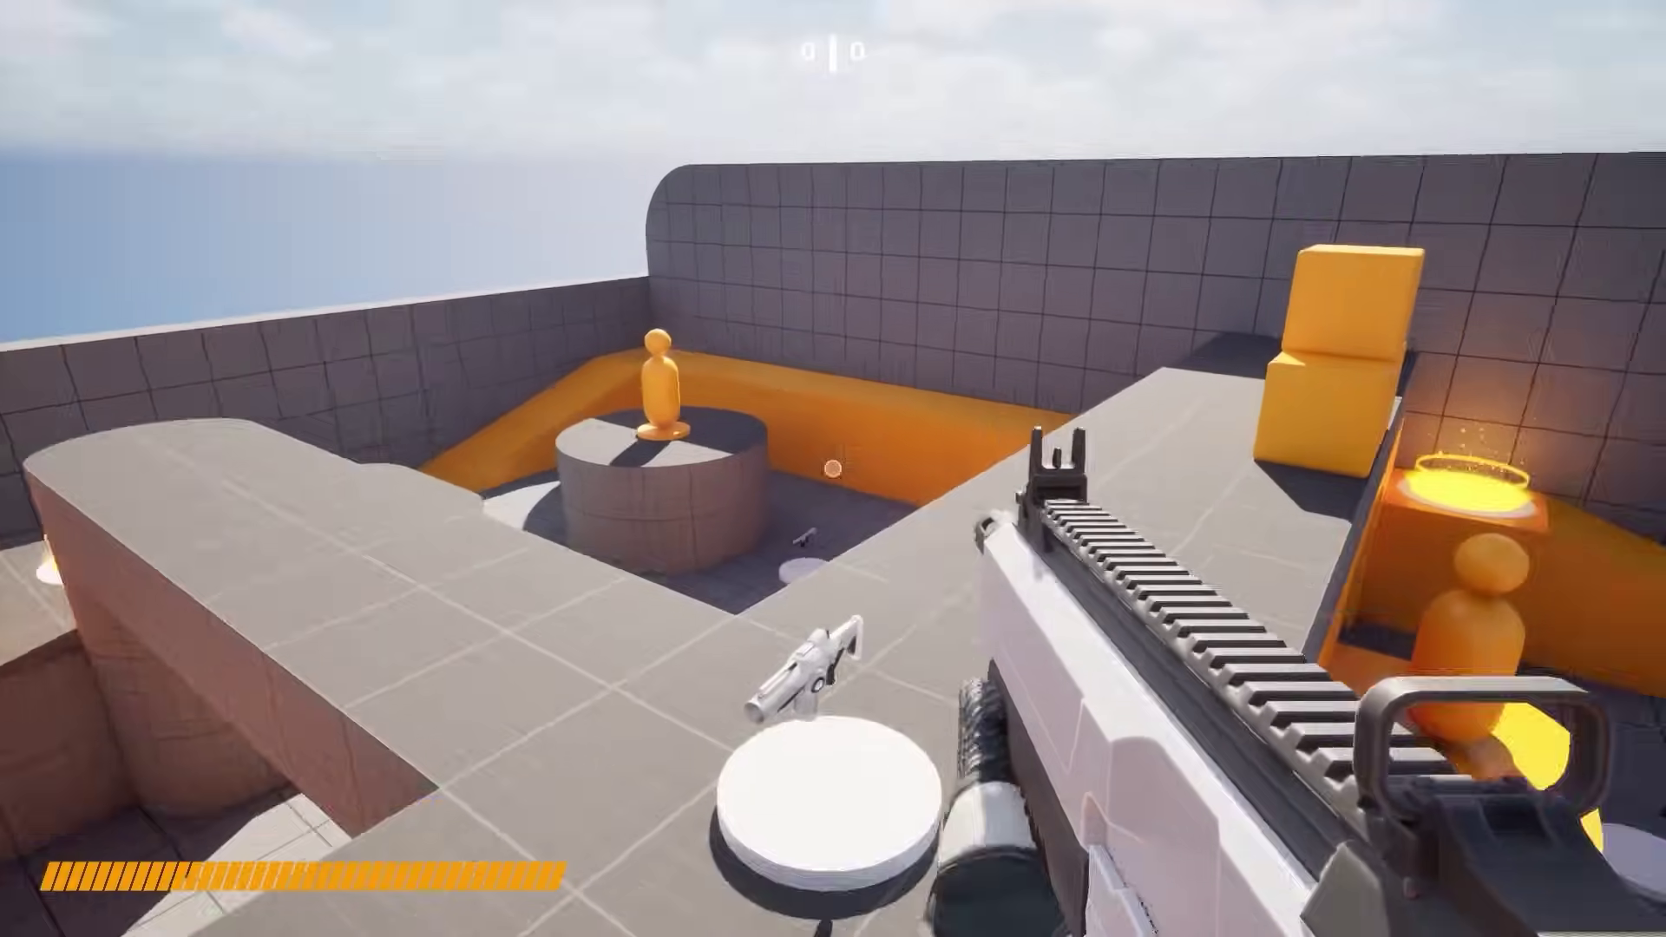
key(w)
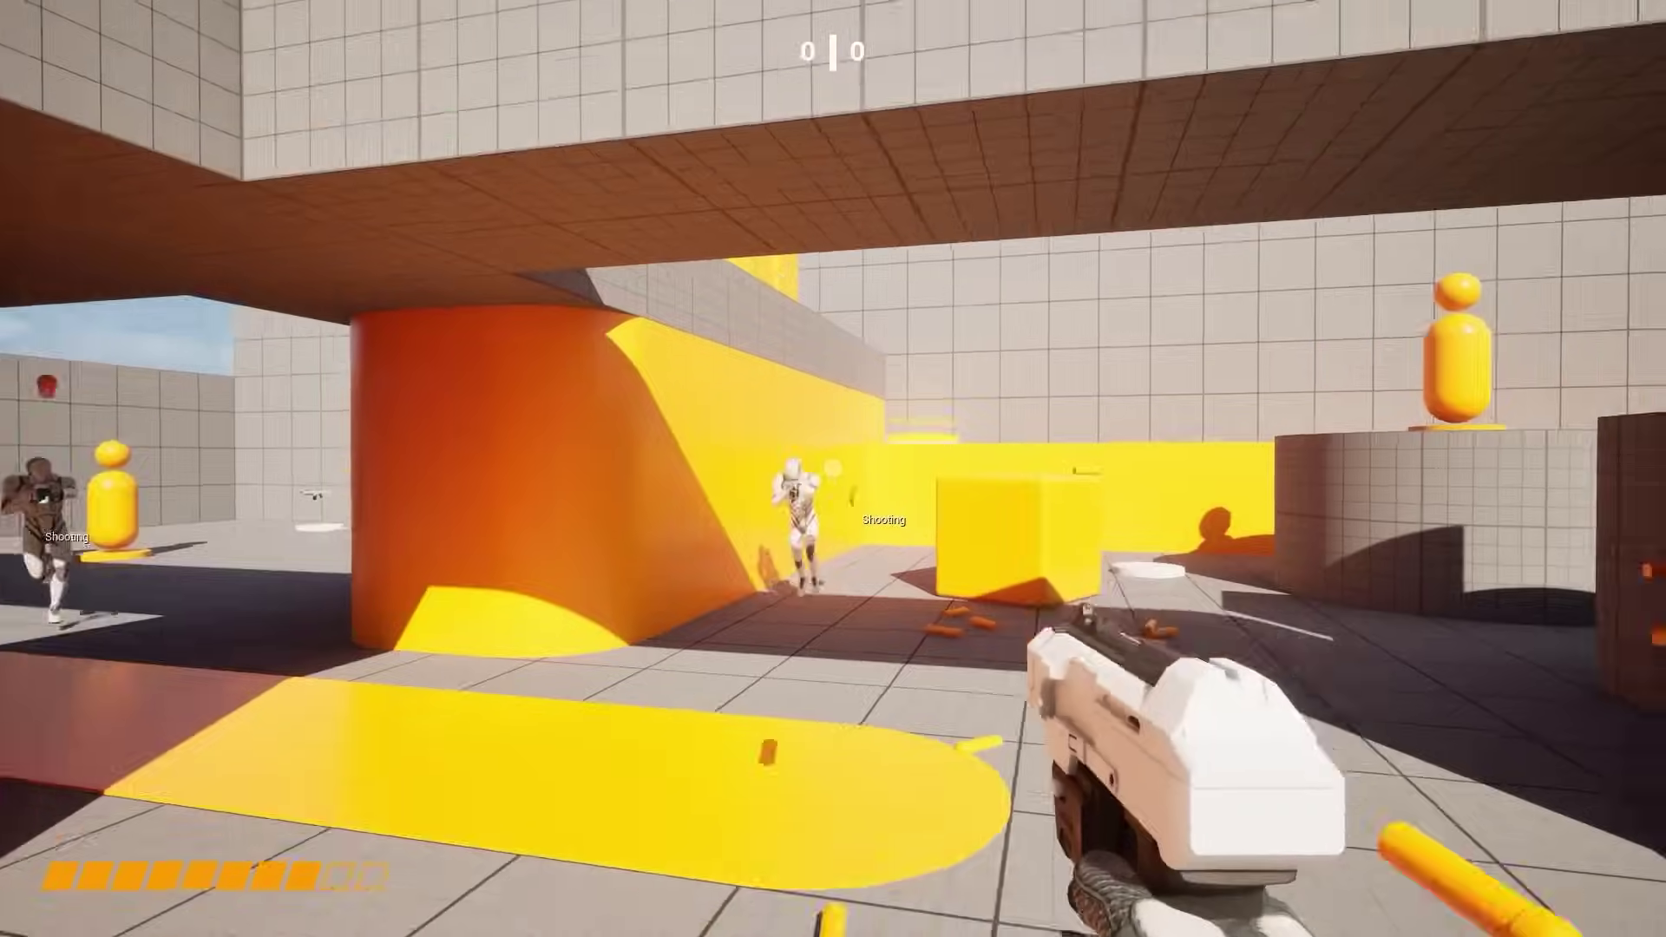
click(831, 468)
- Inspect ST_Shooter's Find Sniping Location, Move to Sniping Location and Search for Enemy states
click(832, 469)
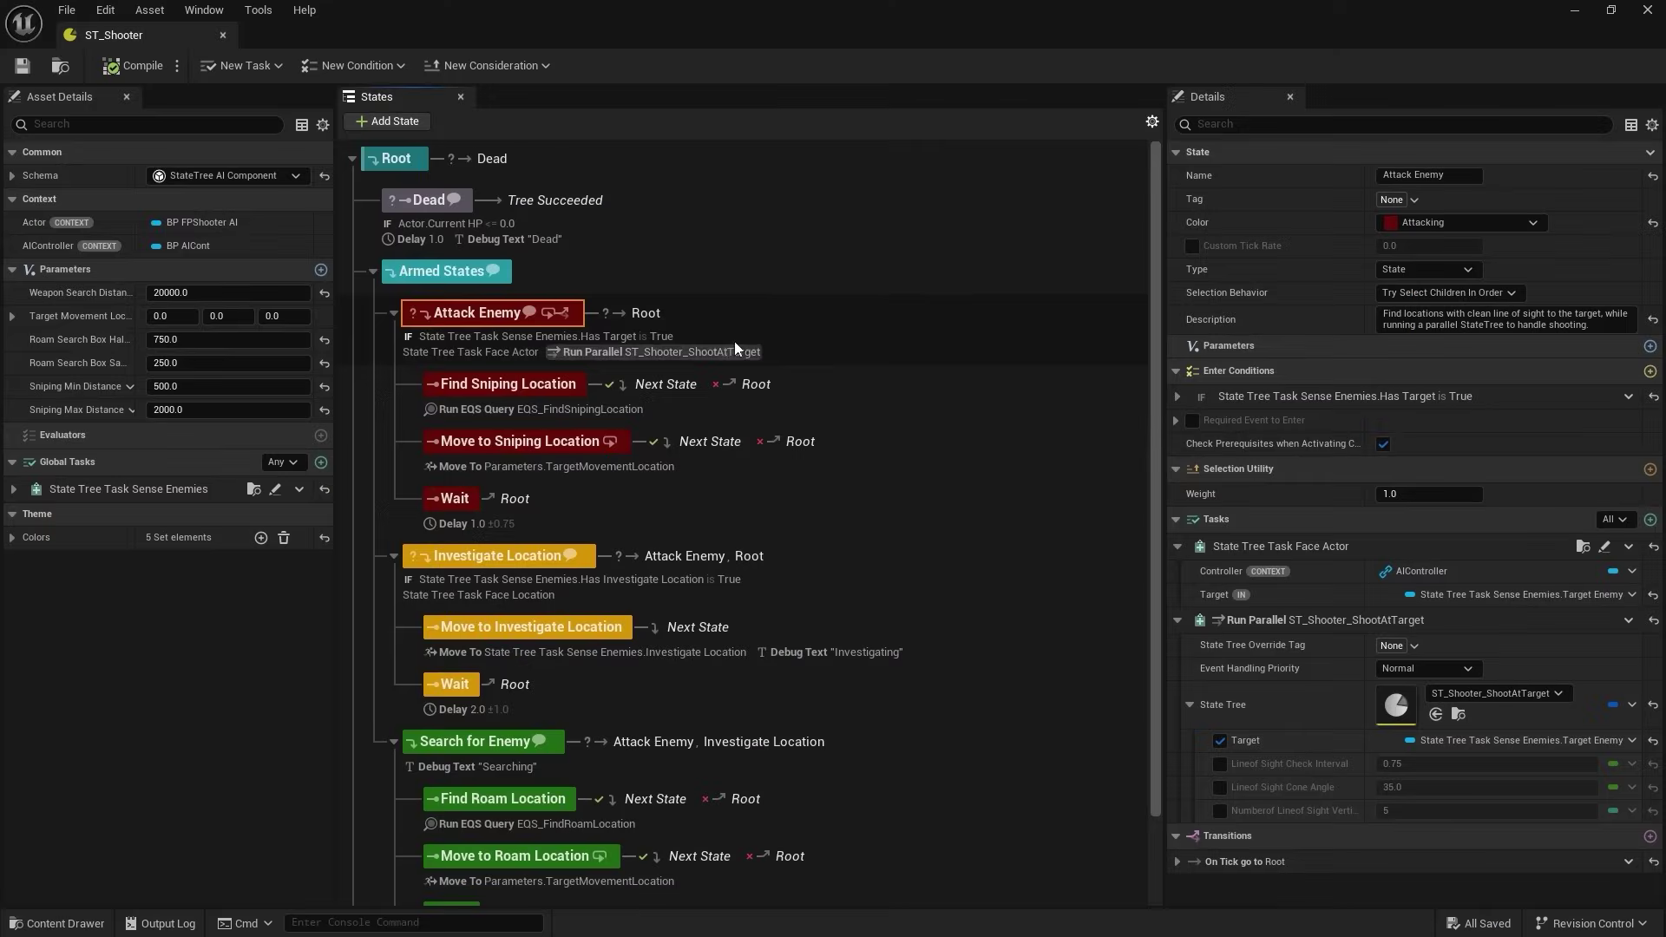
click(833, 413)
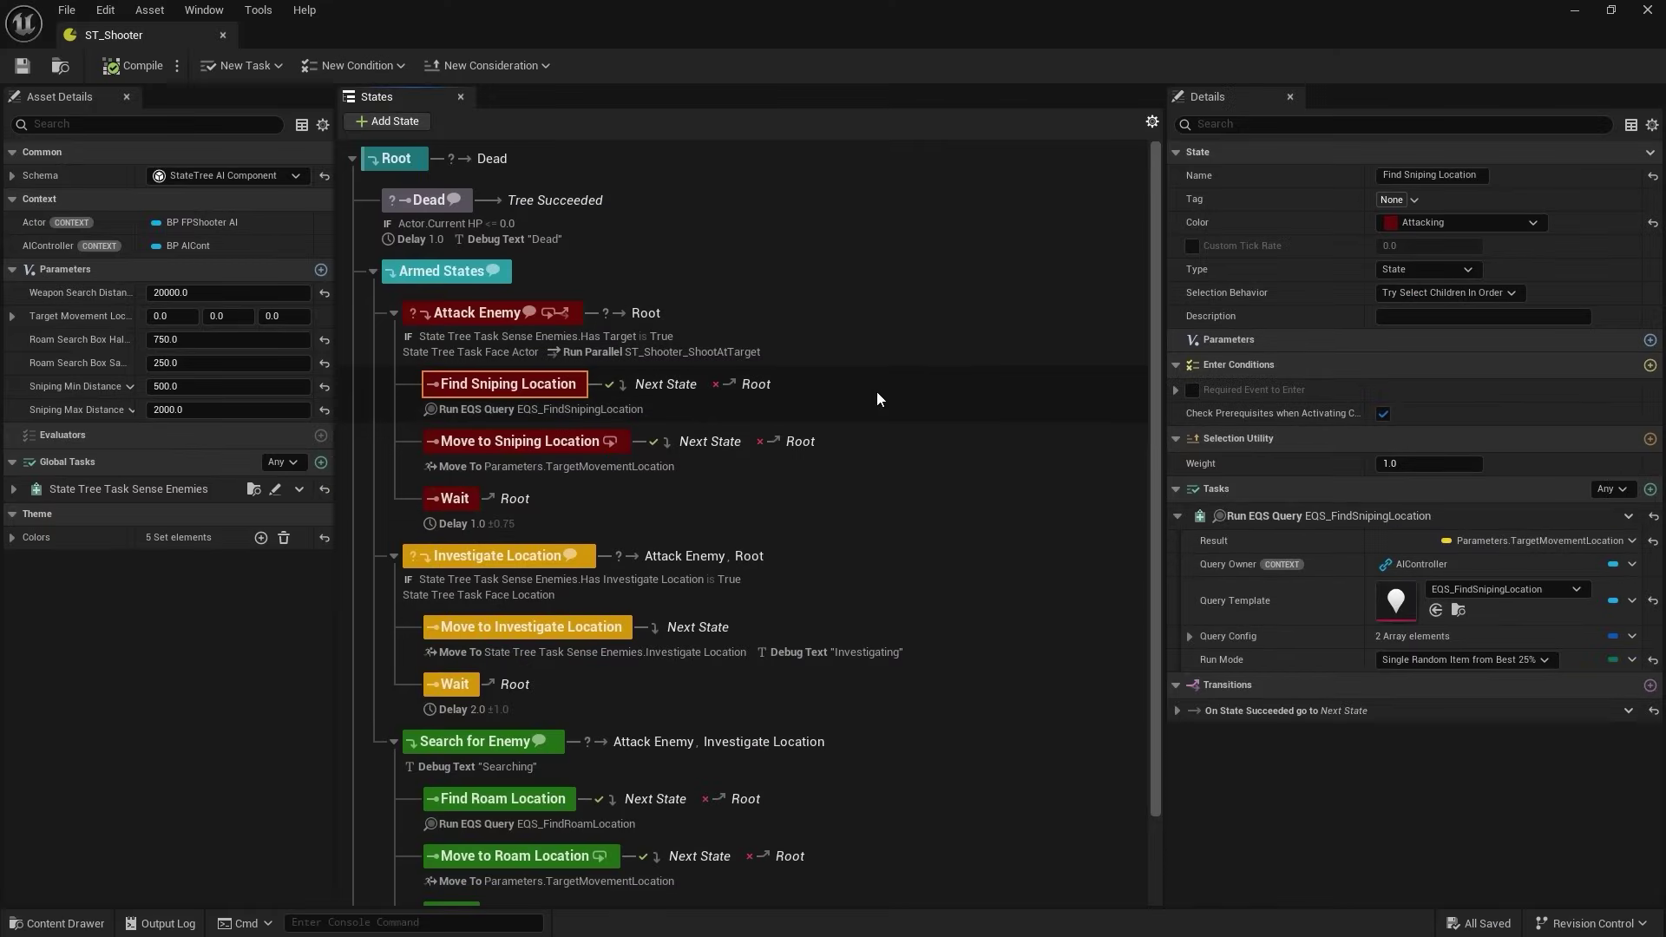
click(919, 439)
scroll(827, 708, down, 1)
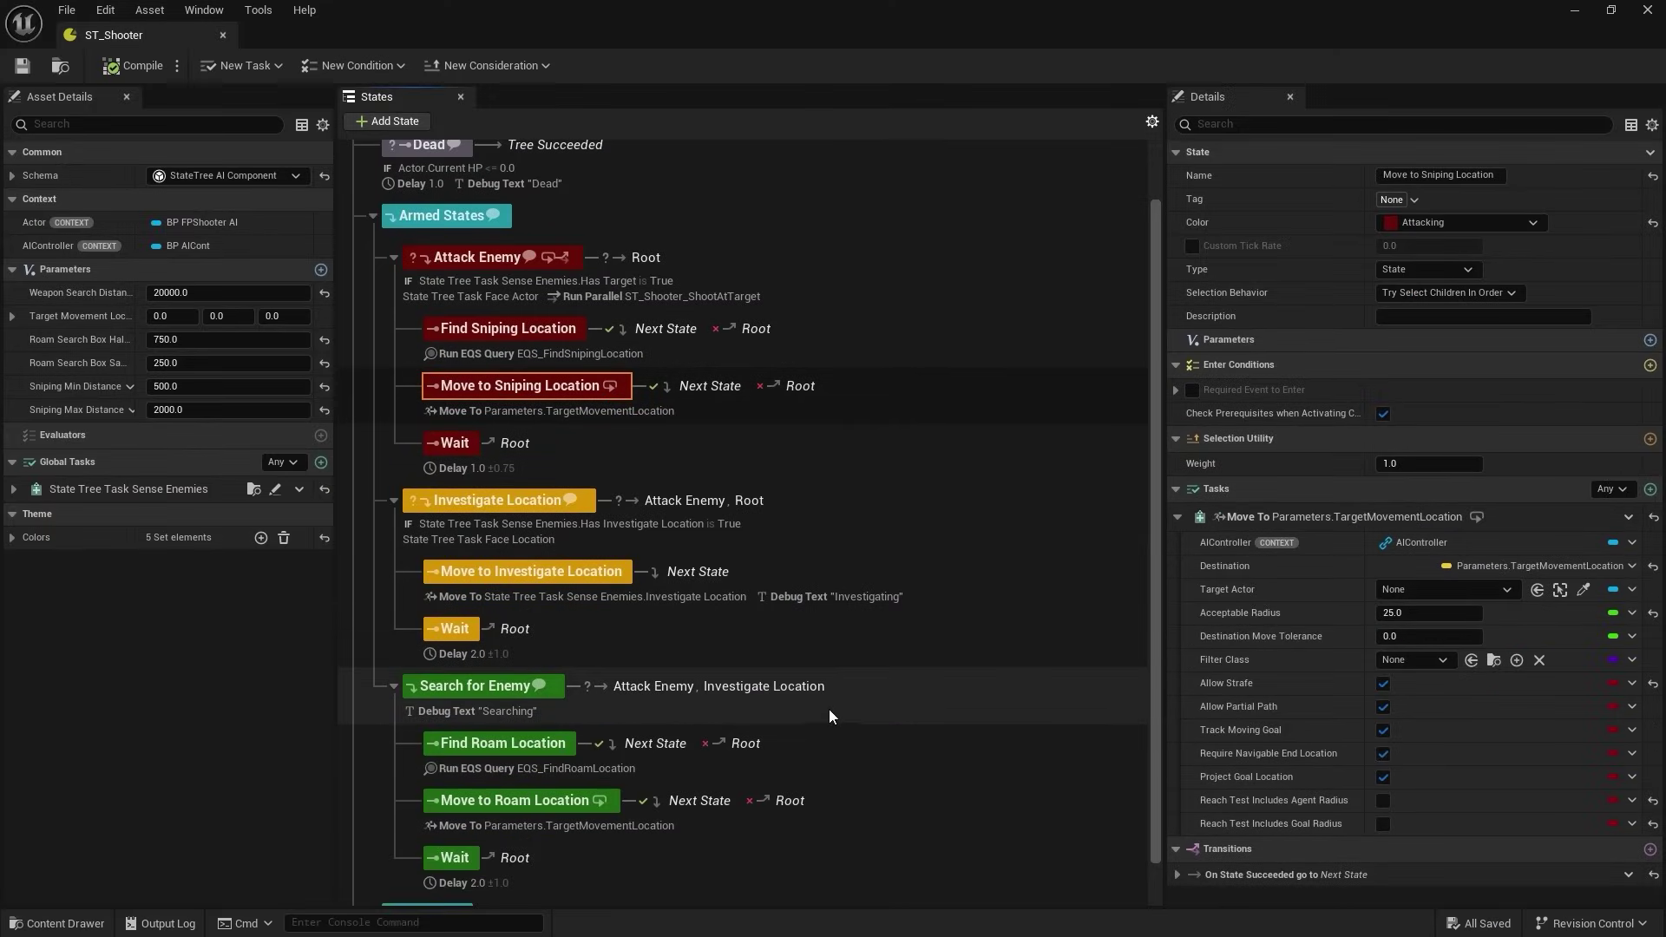
click(830, 710)
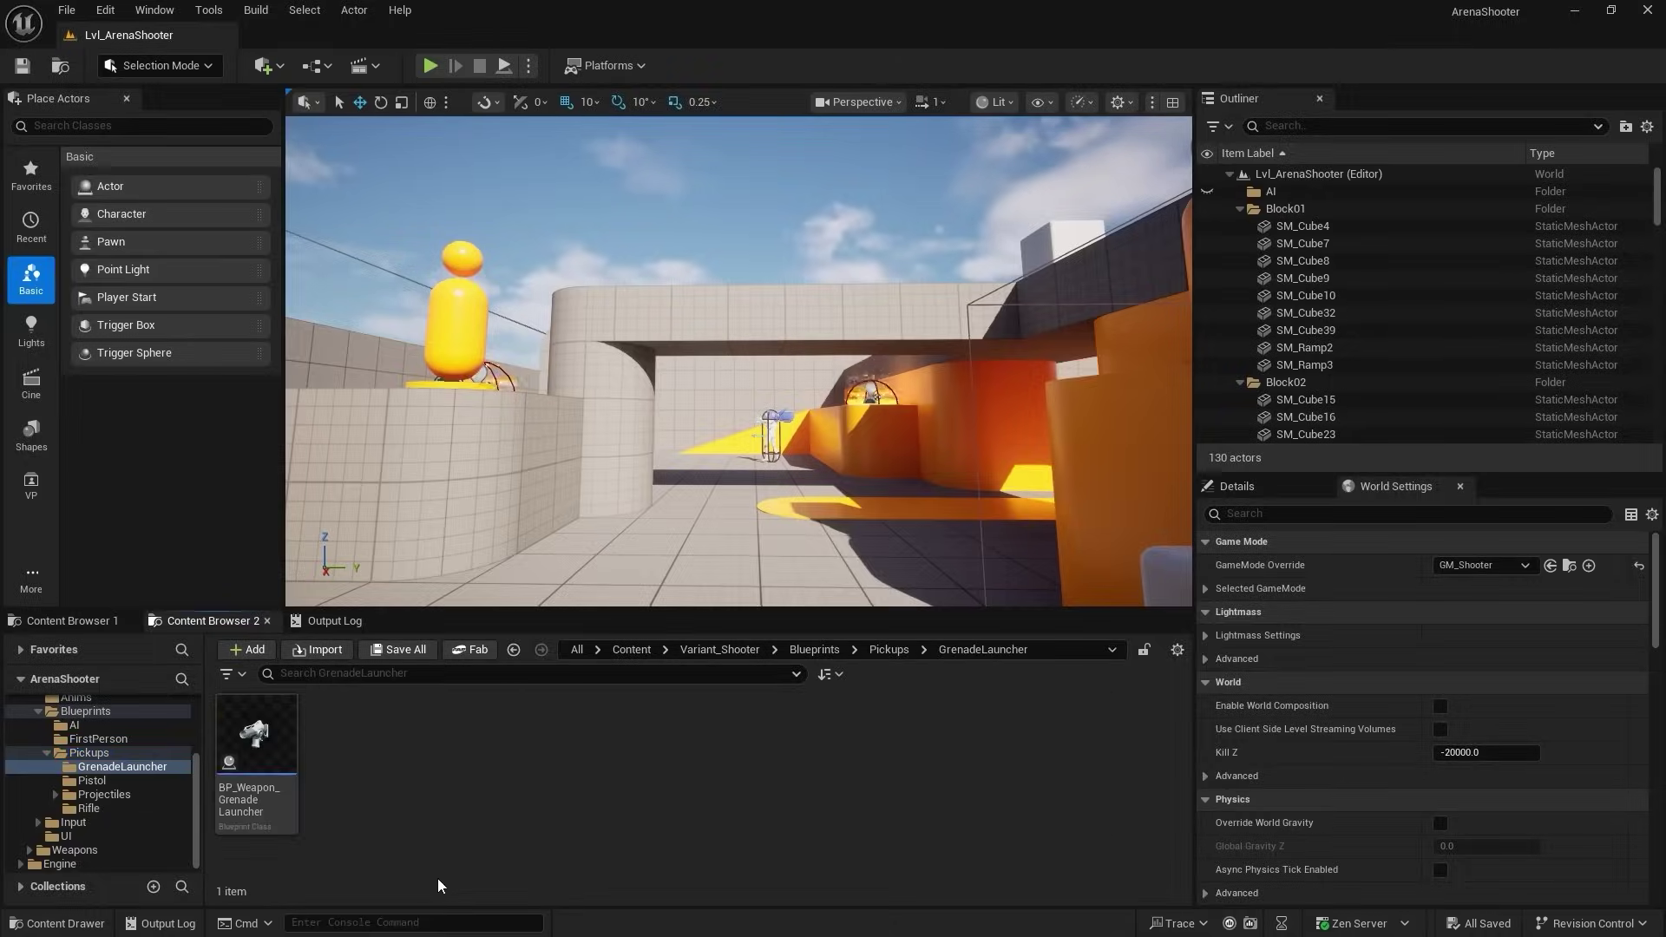
- Show the Pistol pickup folder, then re-check Move to Sniping Location and Search for Enemy
click(96, 780)
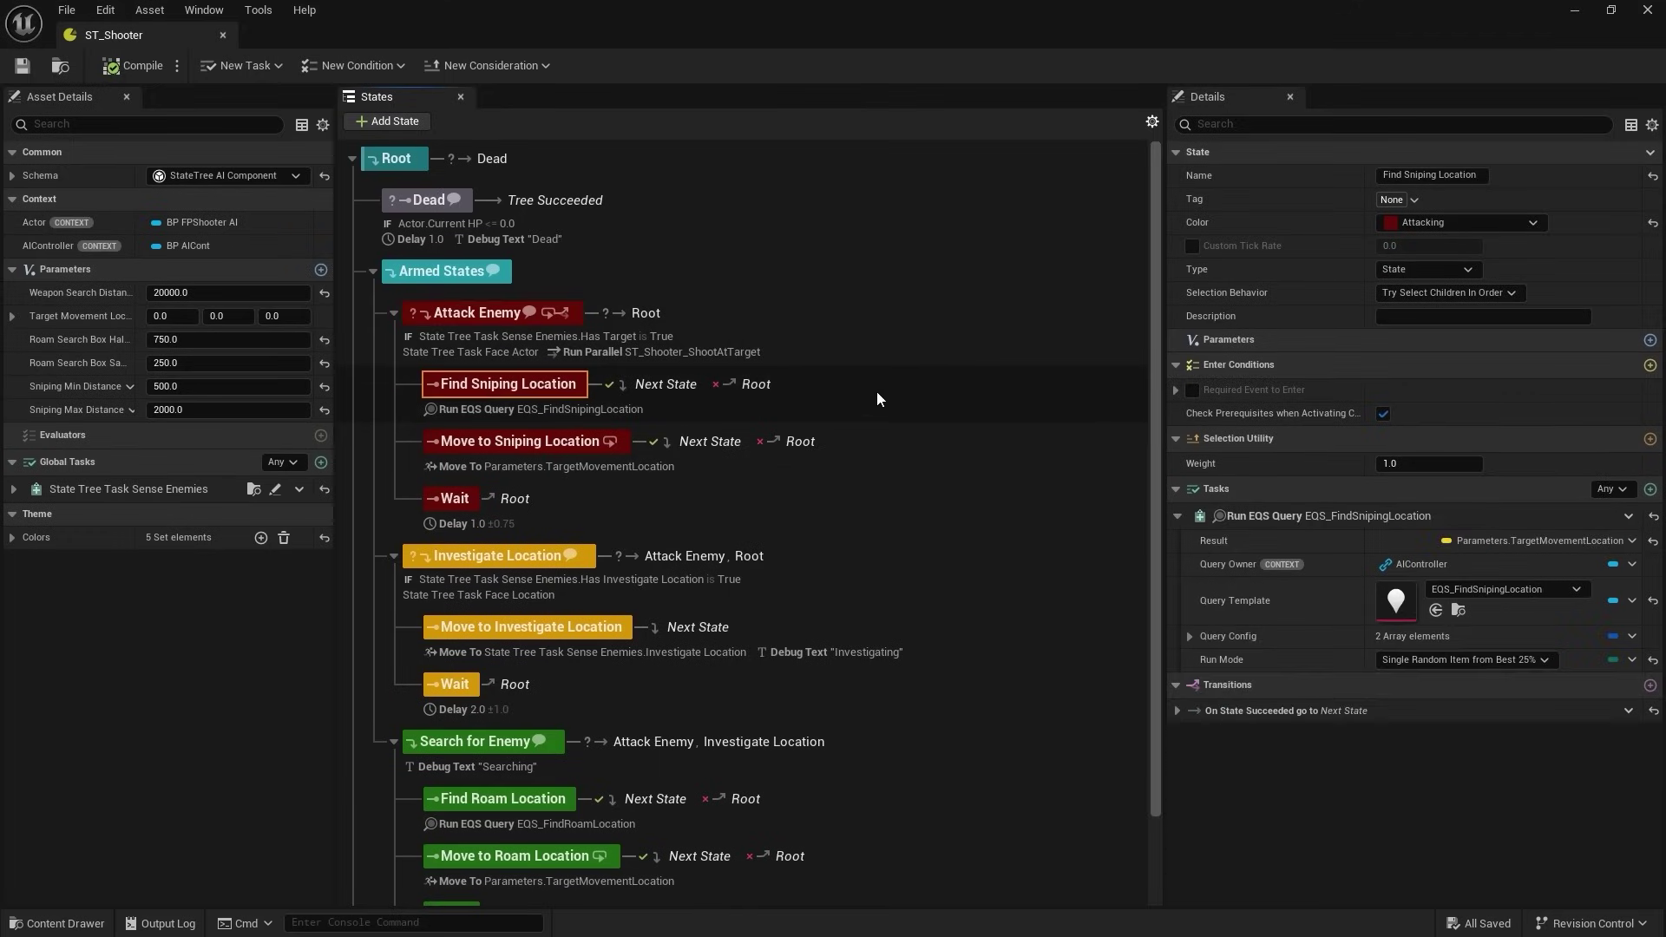
click(920, 444)
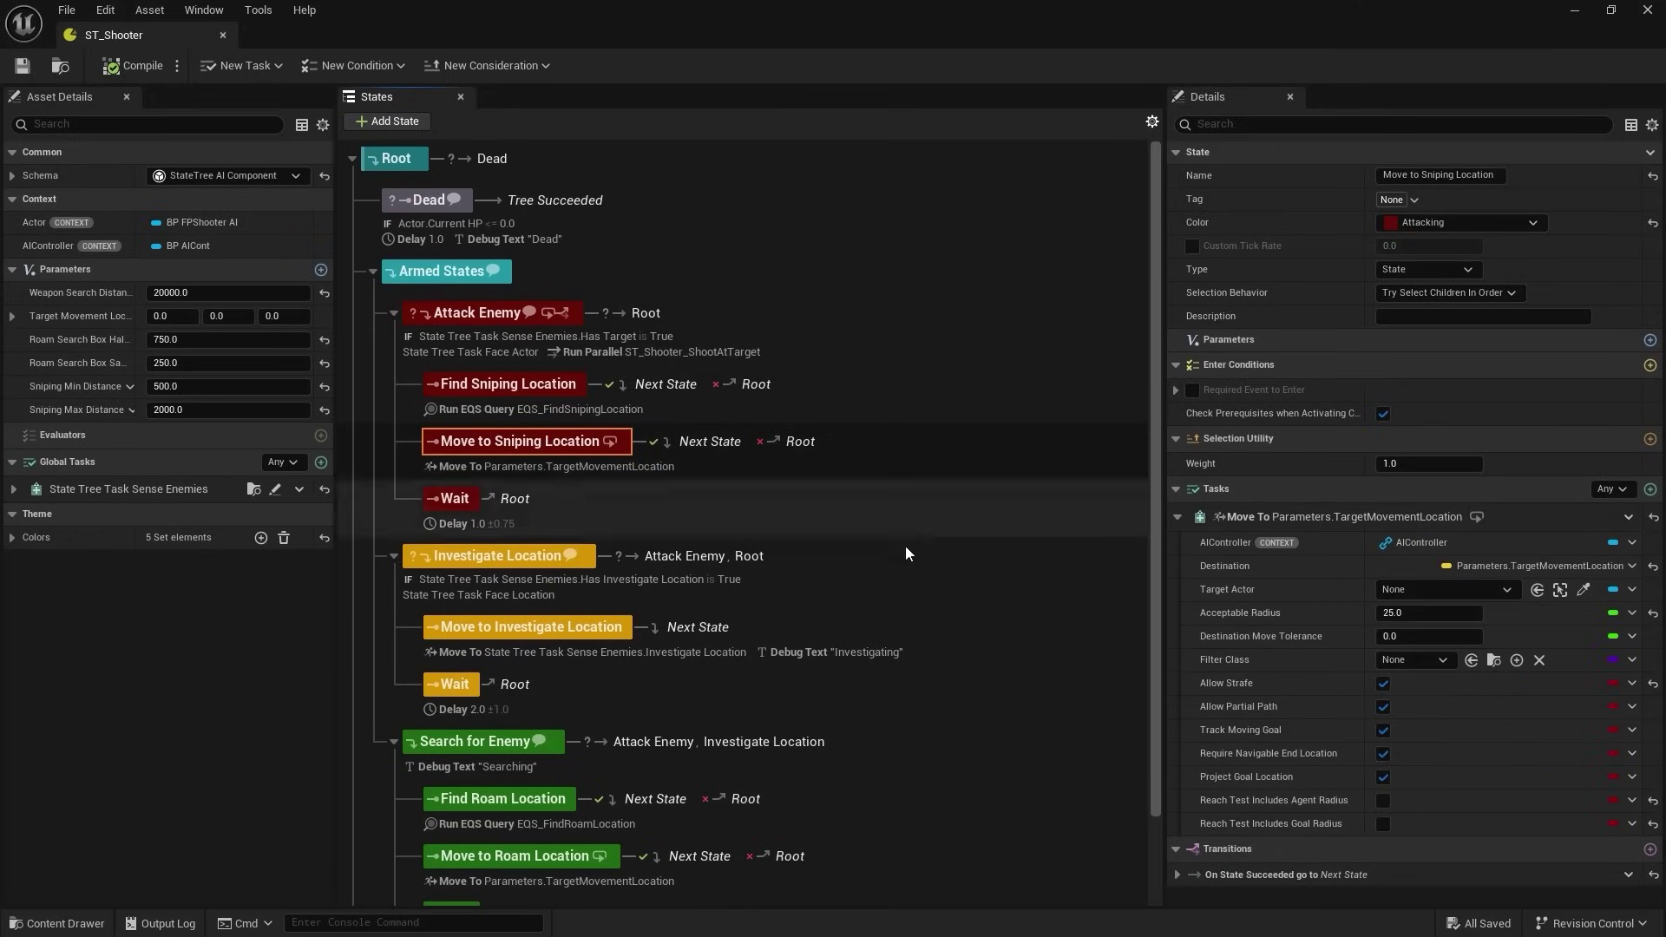
scroll(826, 706, down, 2)
click(829, 713)
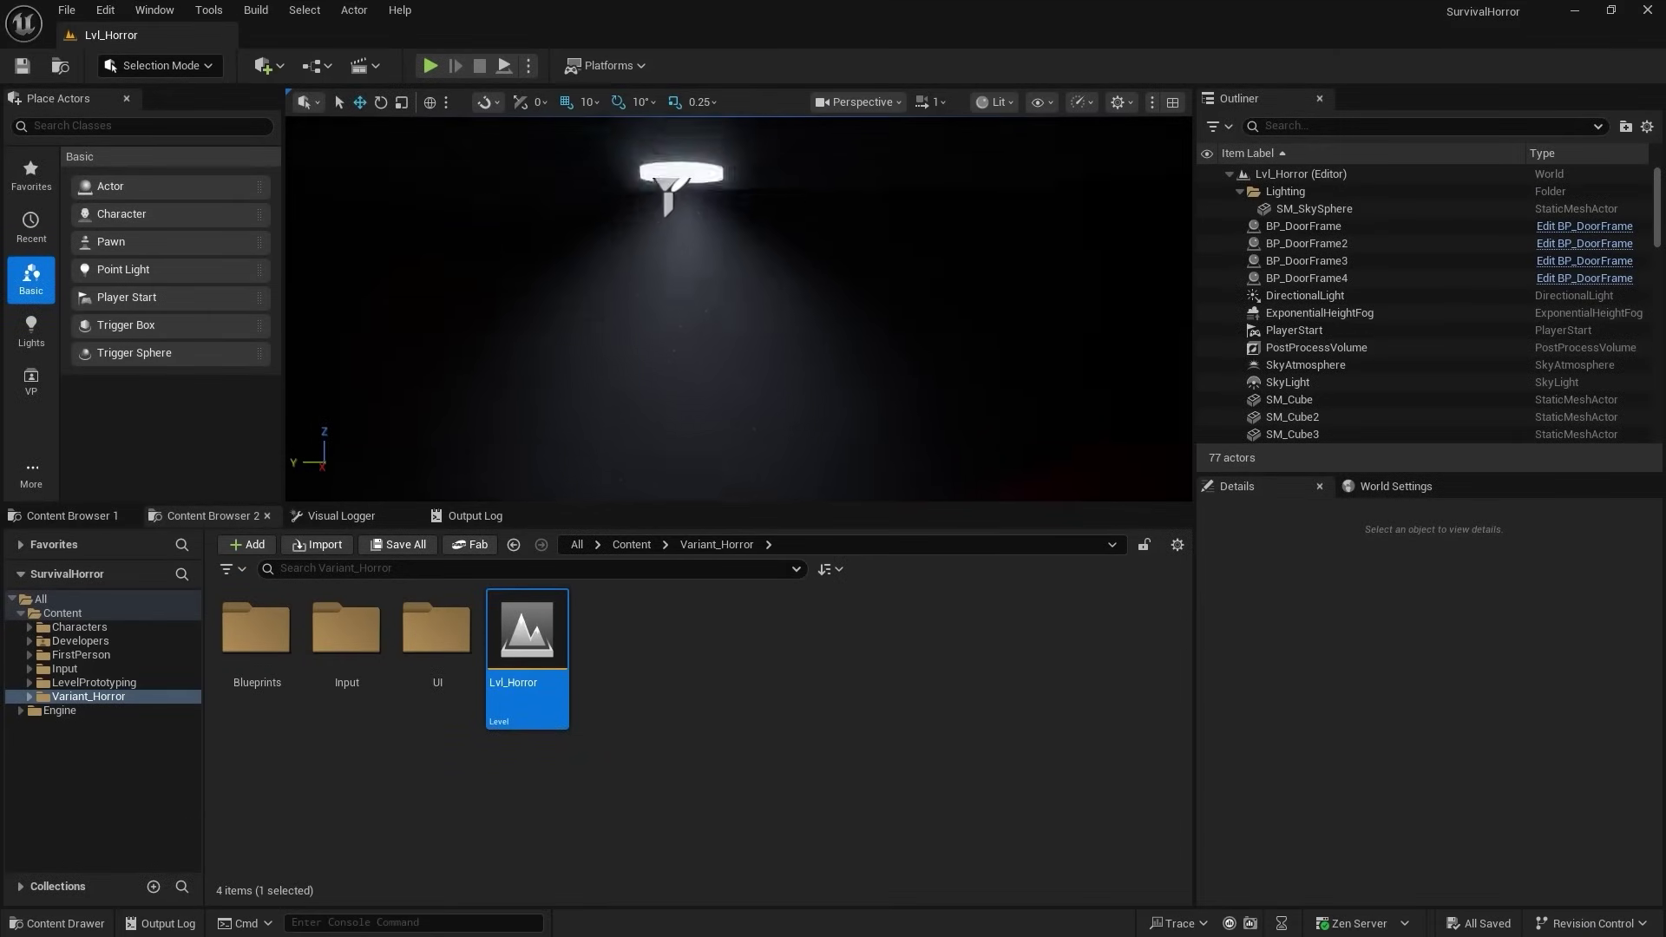
- Select SM_Cube5 and the NS_DustMote component, showing the Light Blueprint's 3D preview
click(684, 313)
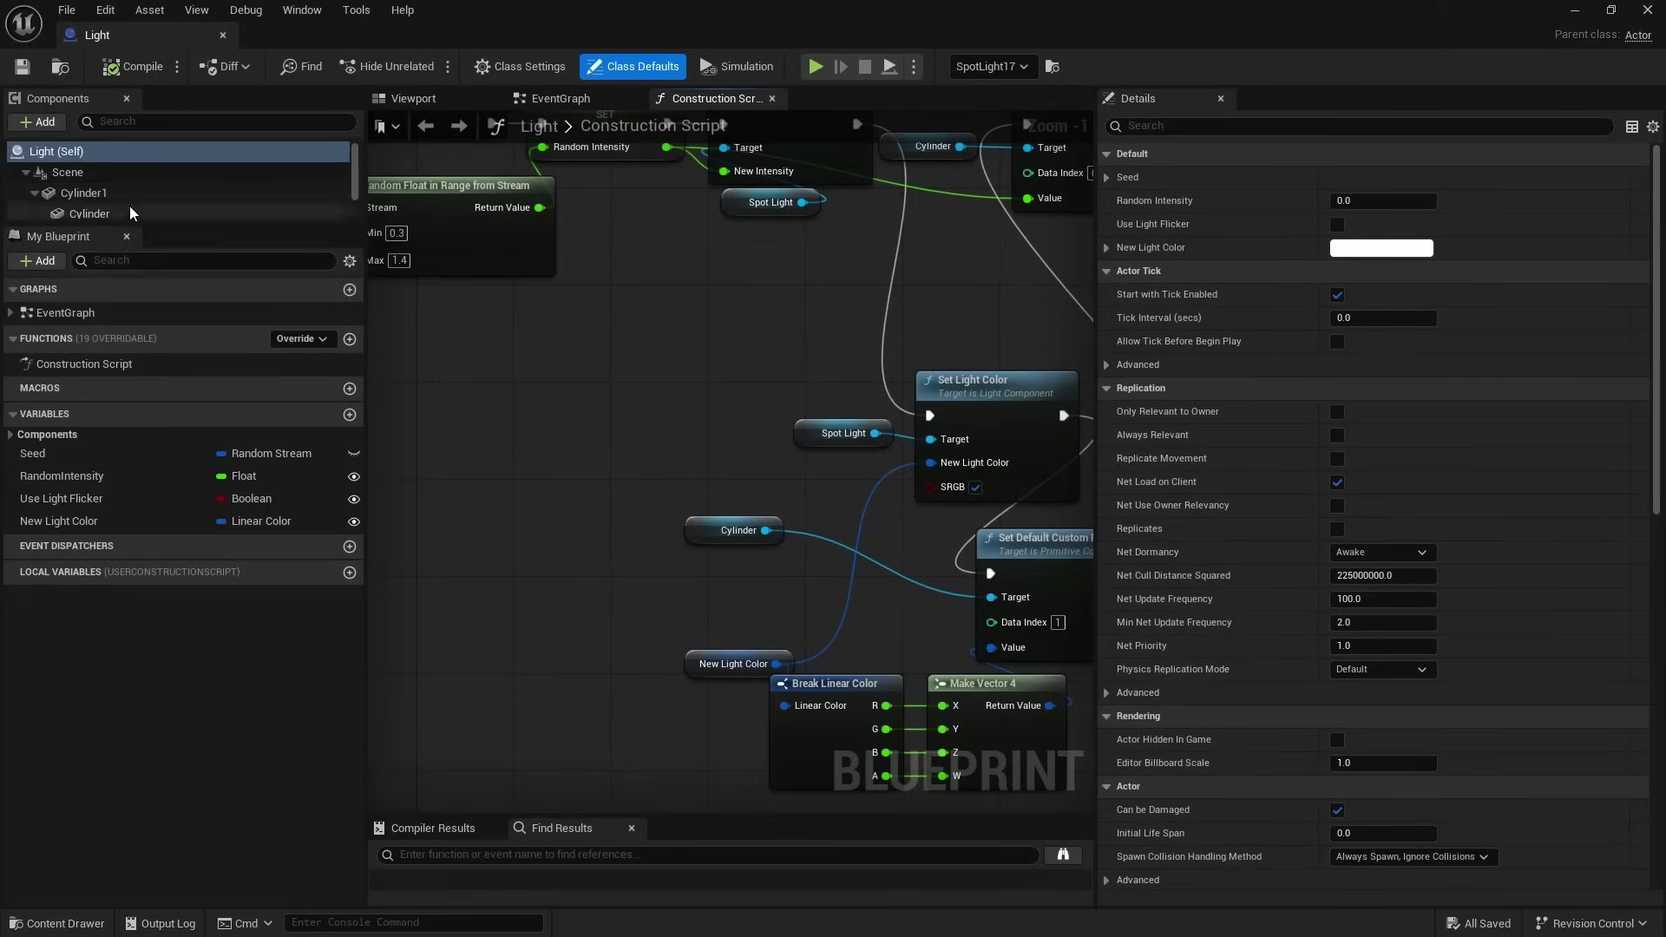
scroll(128, 203, down, 2)
click(173, 208)
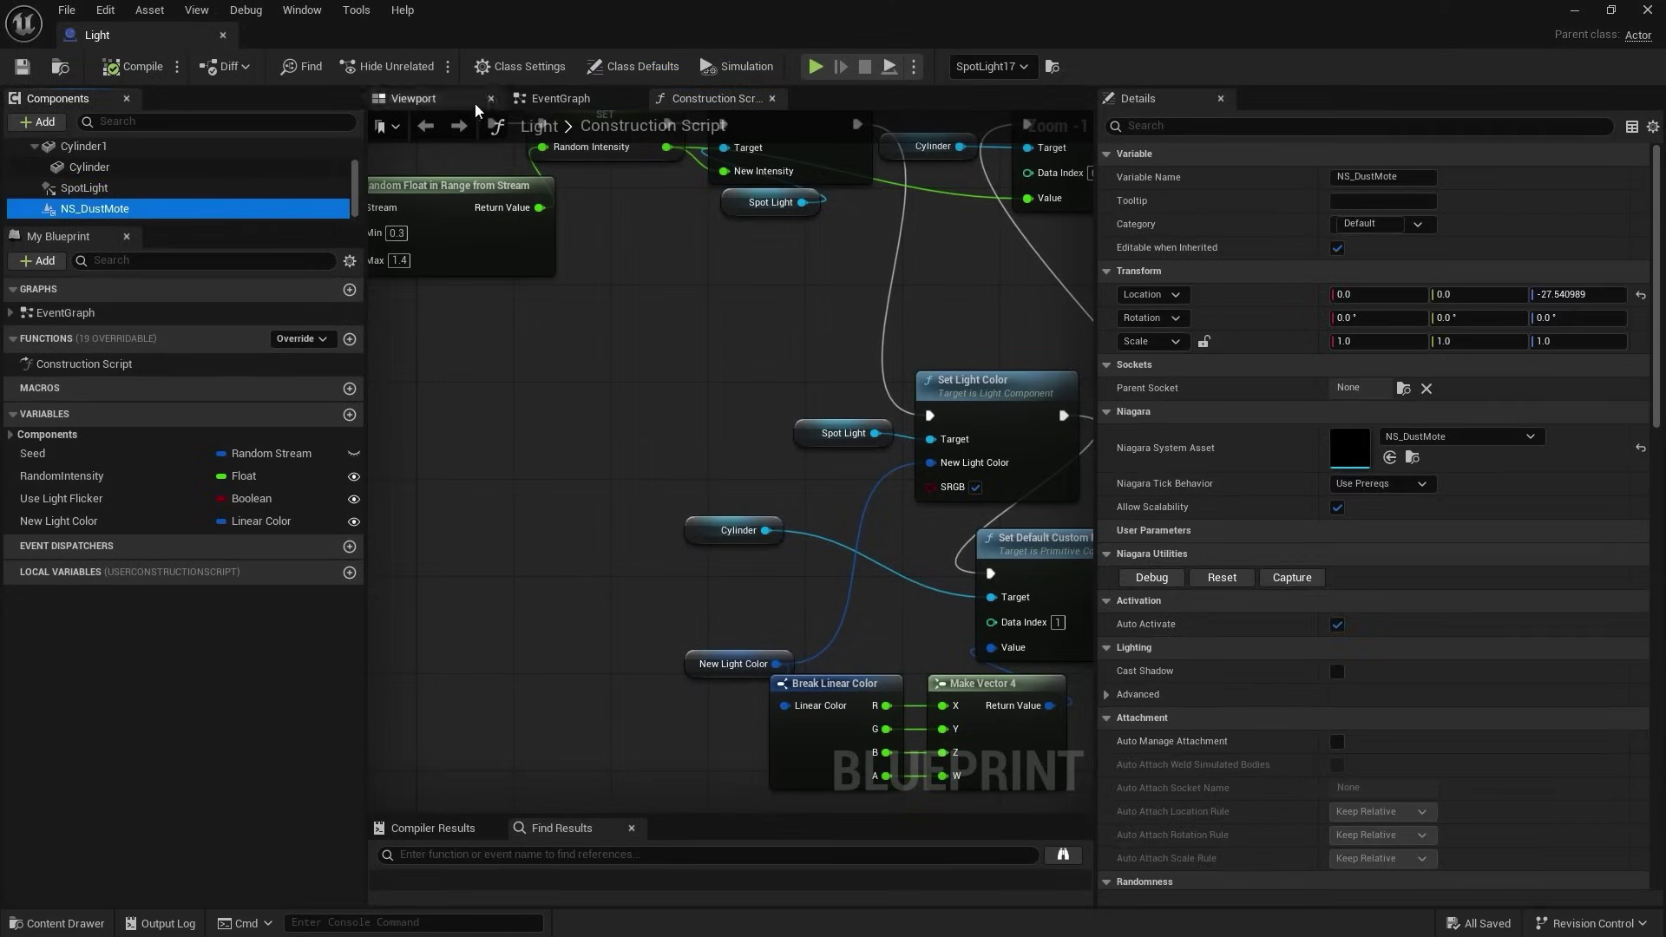
click(419, 101)
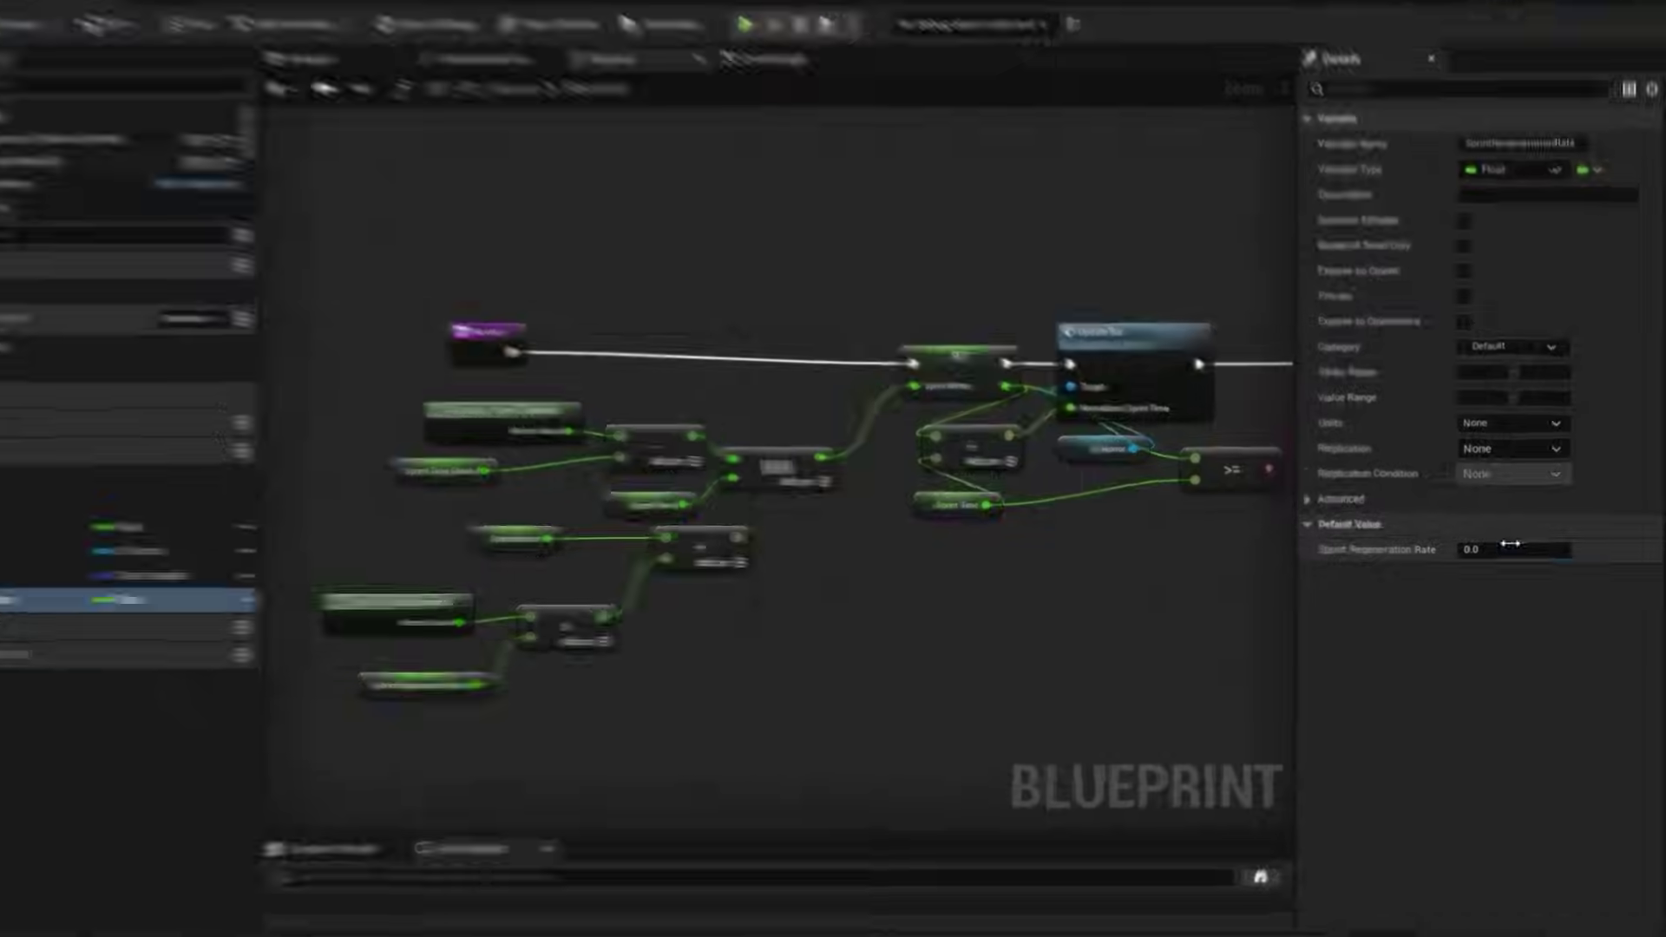
- Set Sprint Regeneration Rate to 0.2 and lower exposure compensation to about -4.4
click(1475, 546)
text(0)
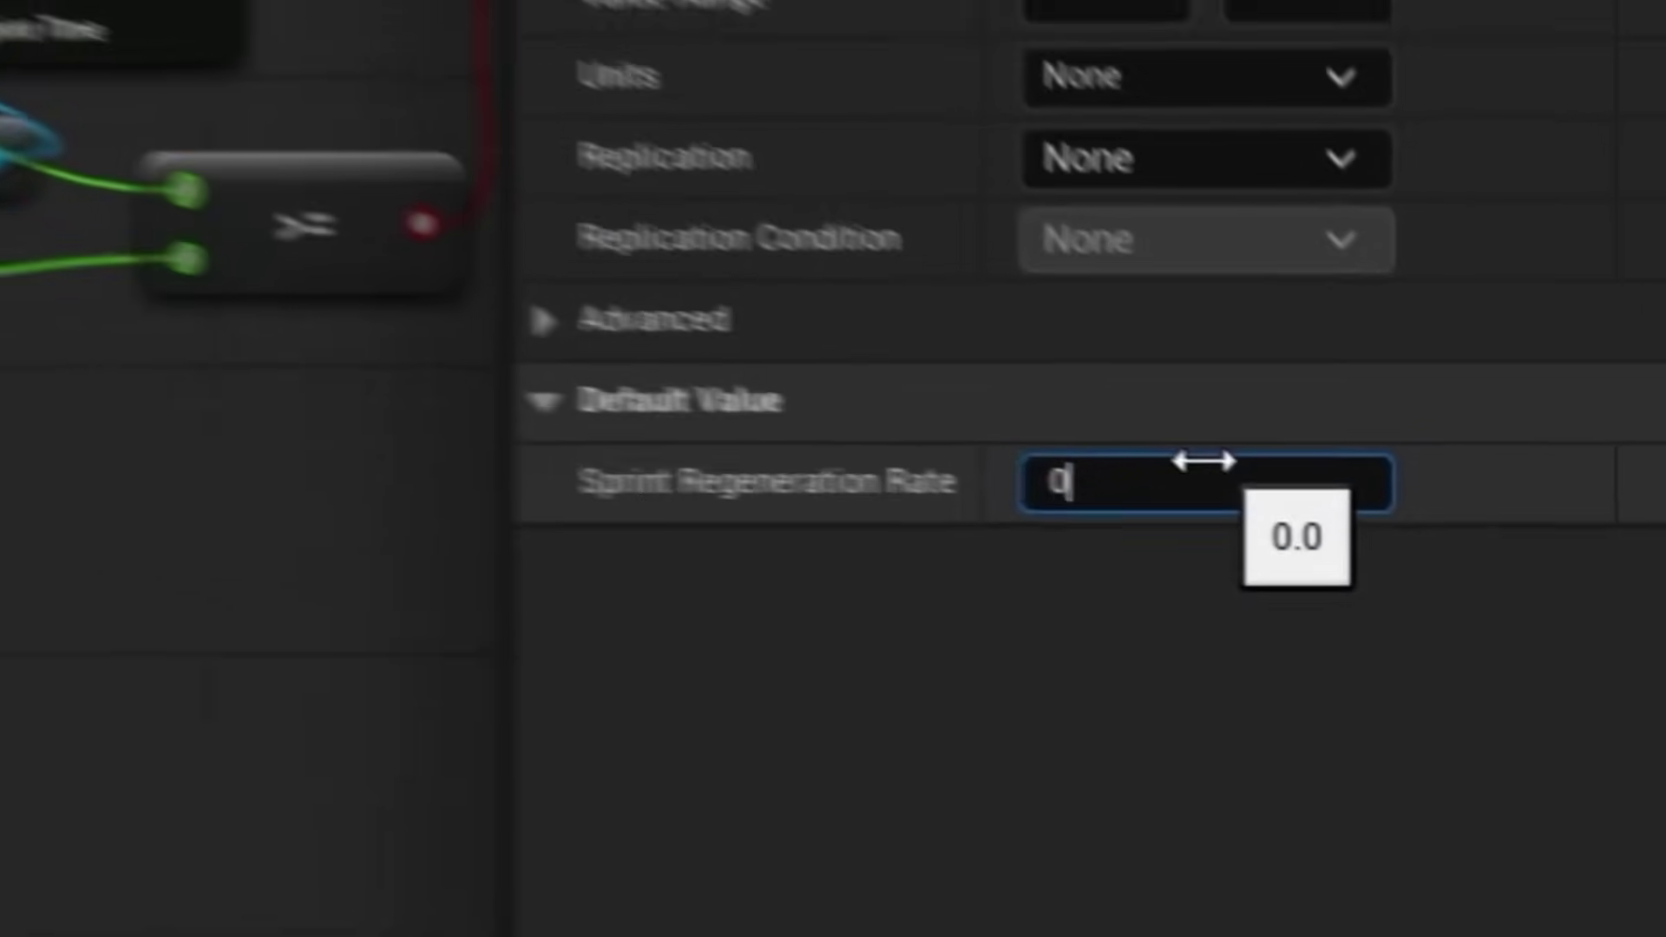
text(.2)
key(Return)
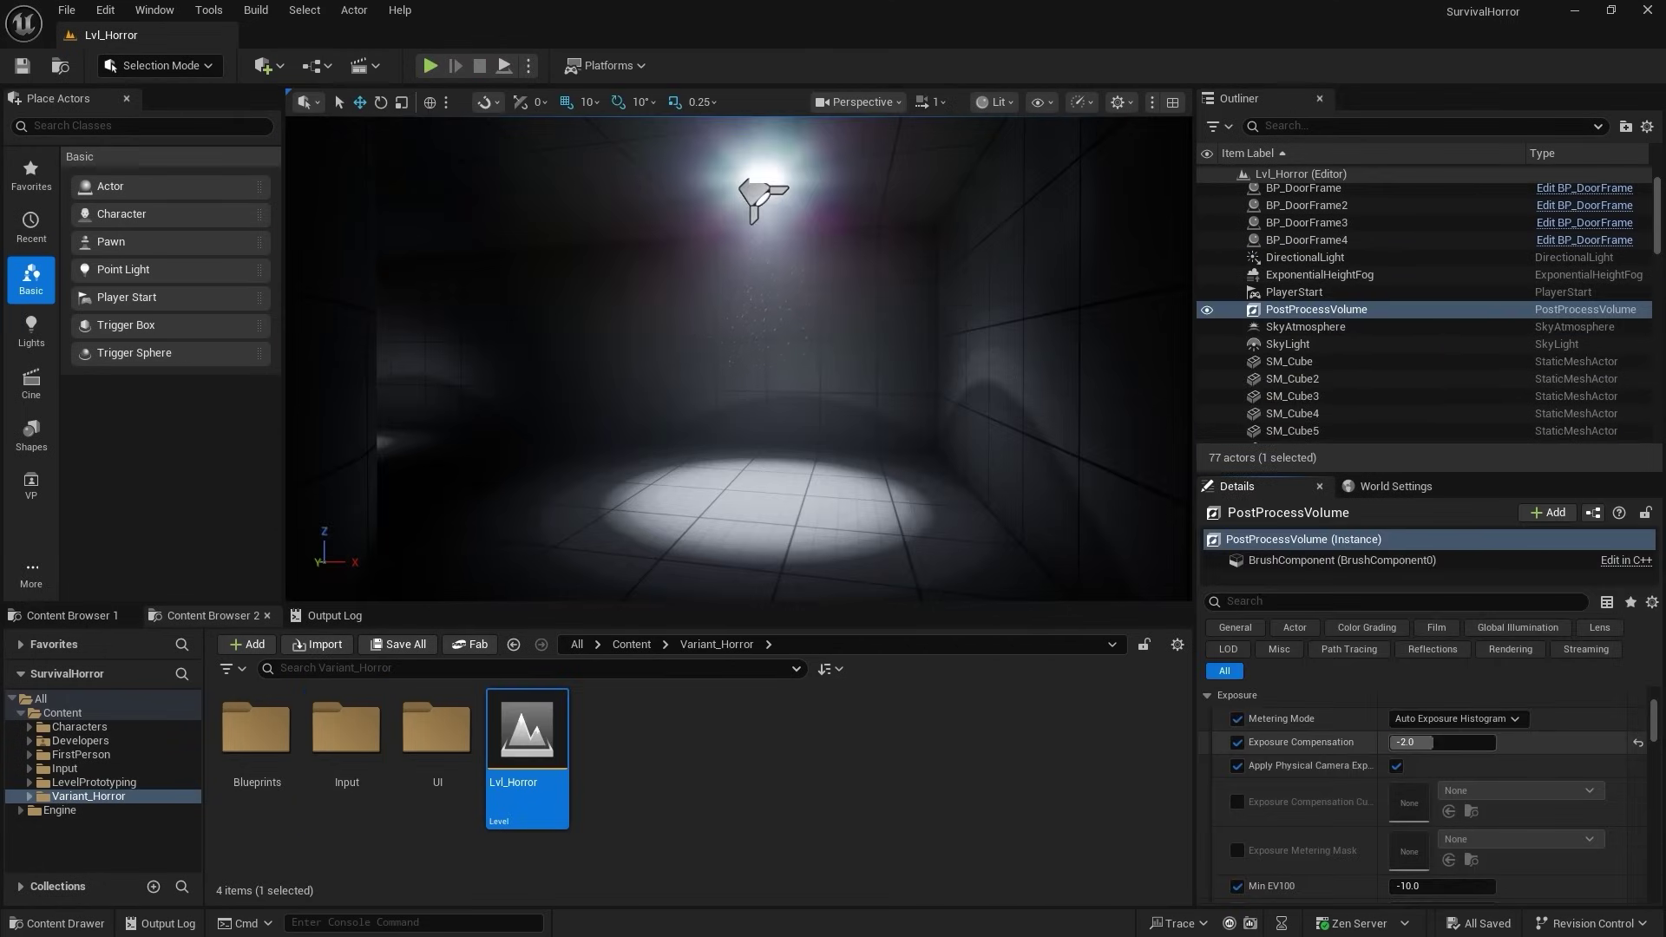
drag(1421, 743, 1421, 744)
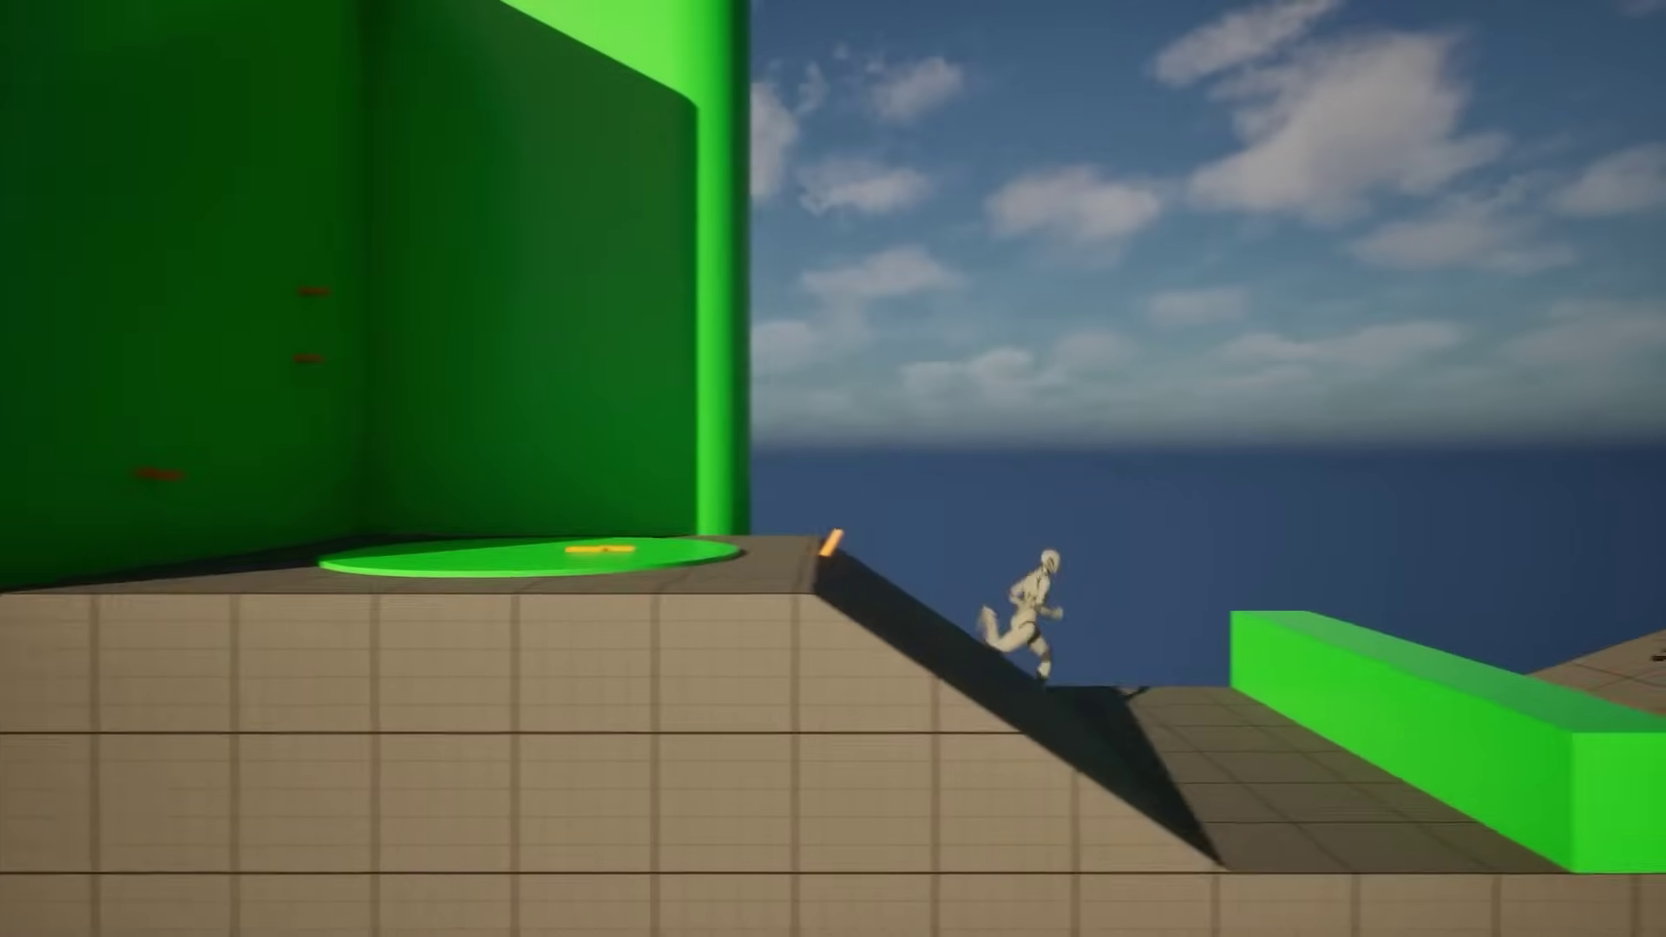
- Leave full-screen play with F11 and return to the editor
key(F11)
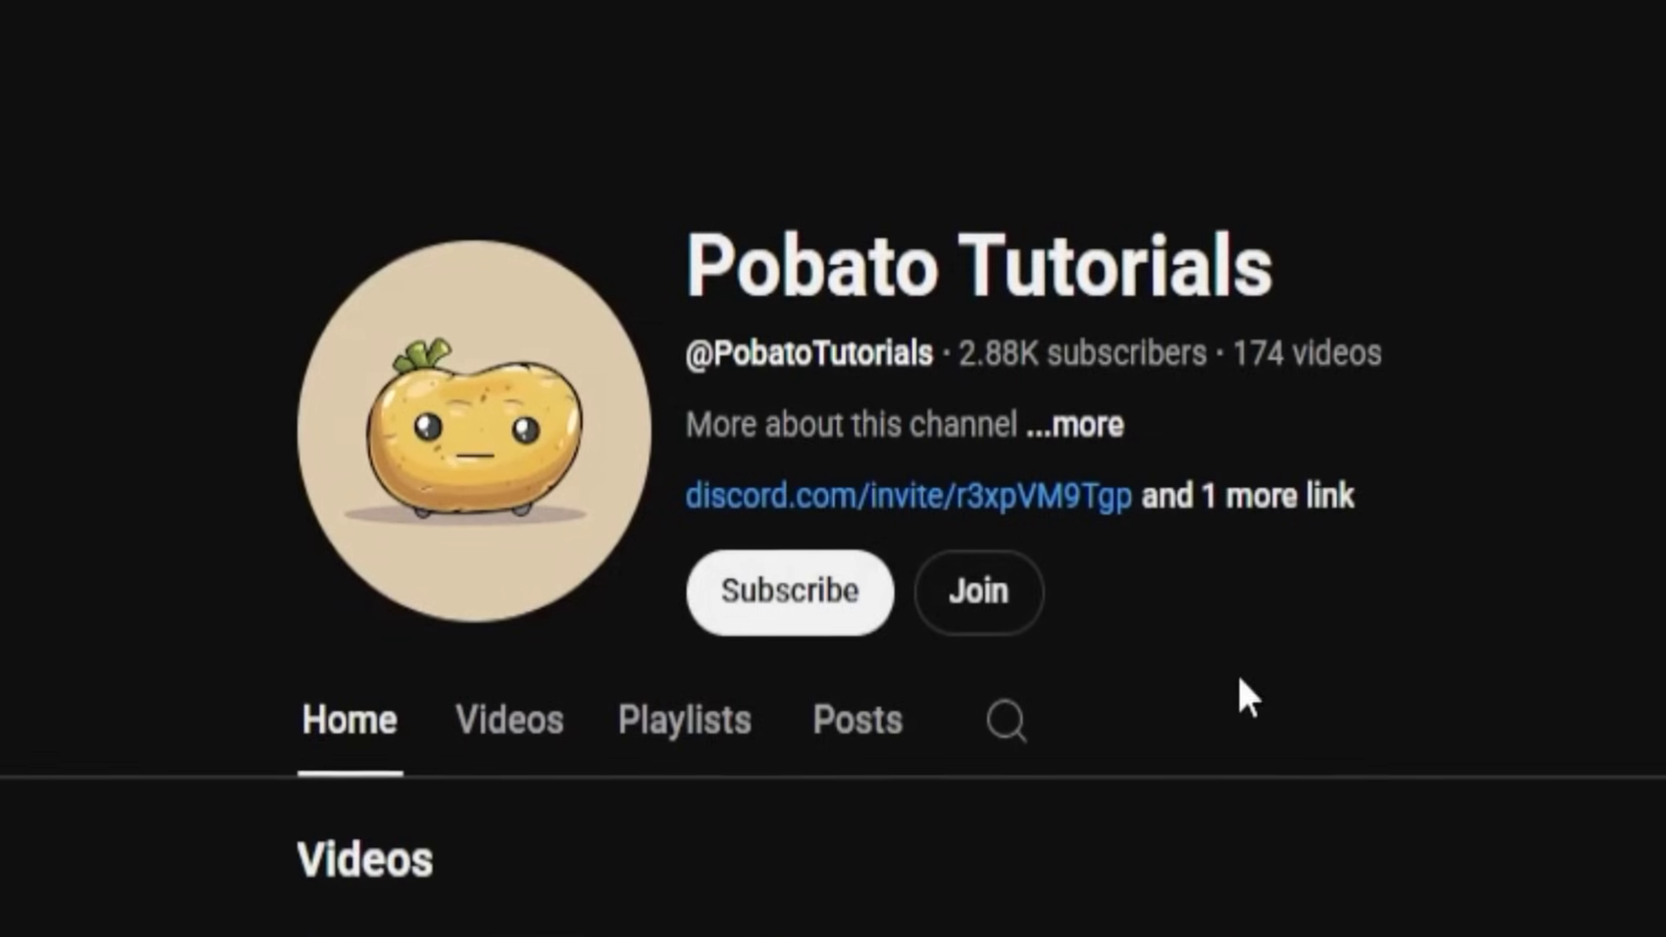
- Hit Subscribe on the tutorial channel's YouTube page
click(826, 612)
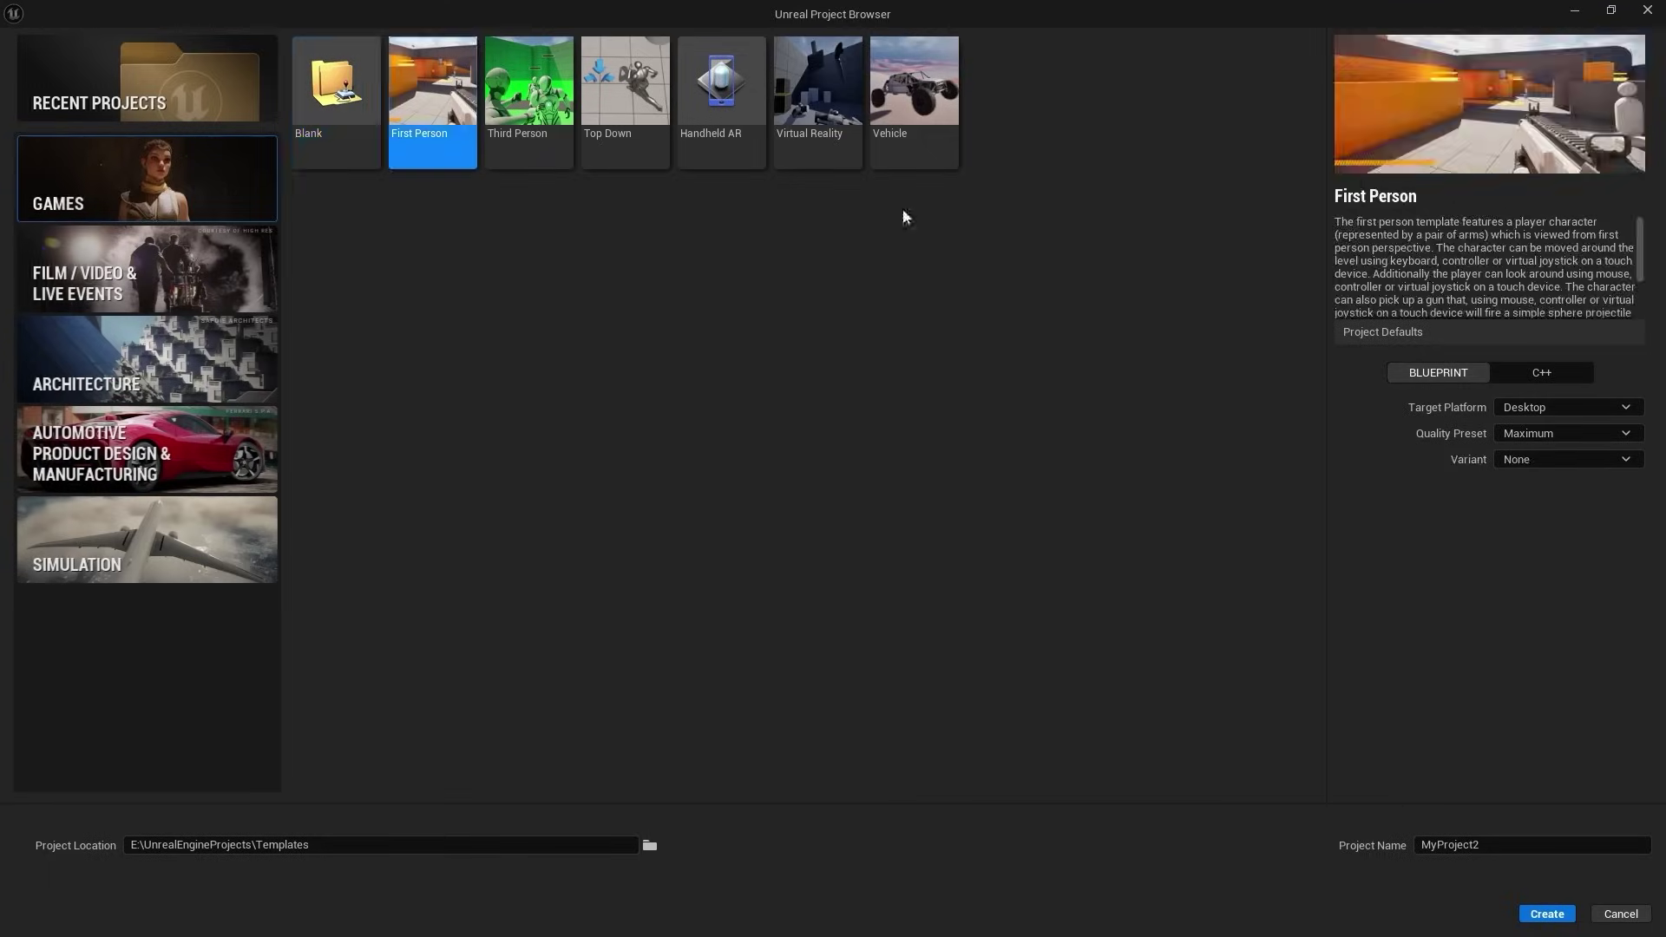
- Switch the new First Person template project to C++
click(1541, 373)
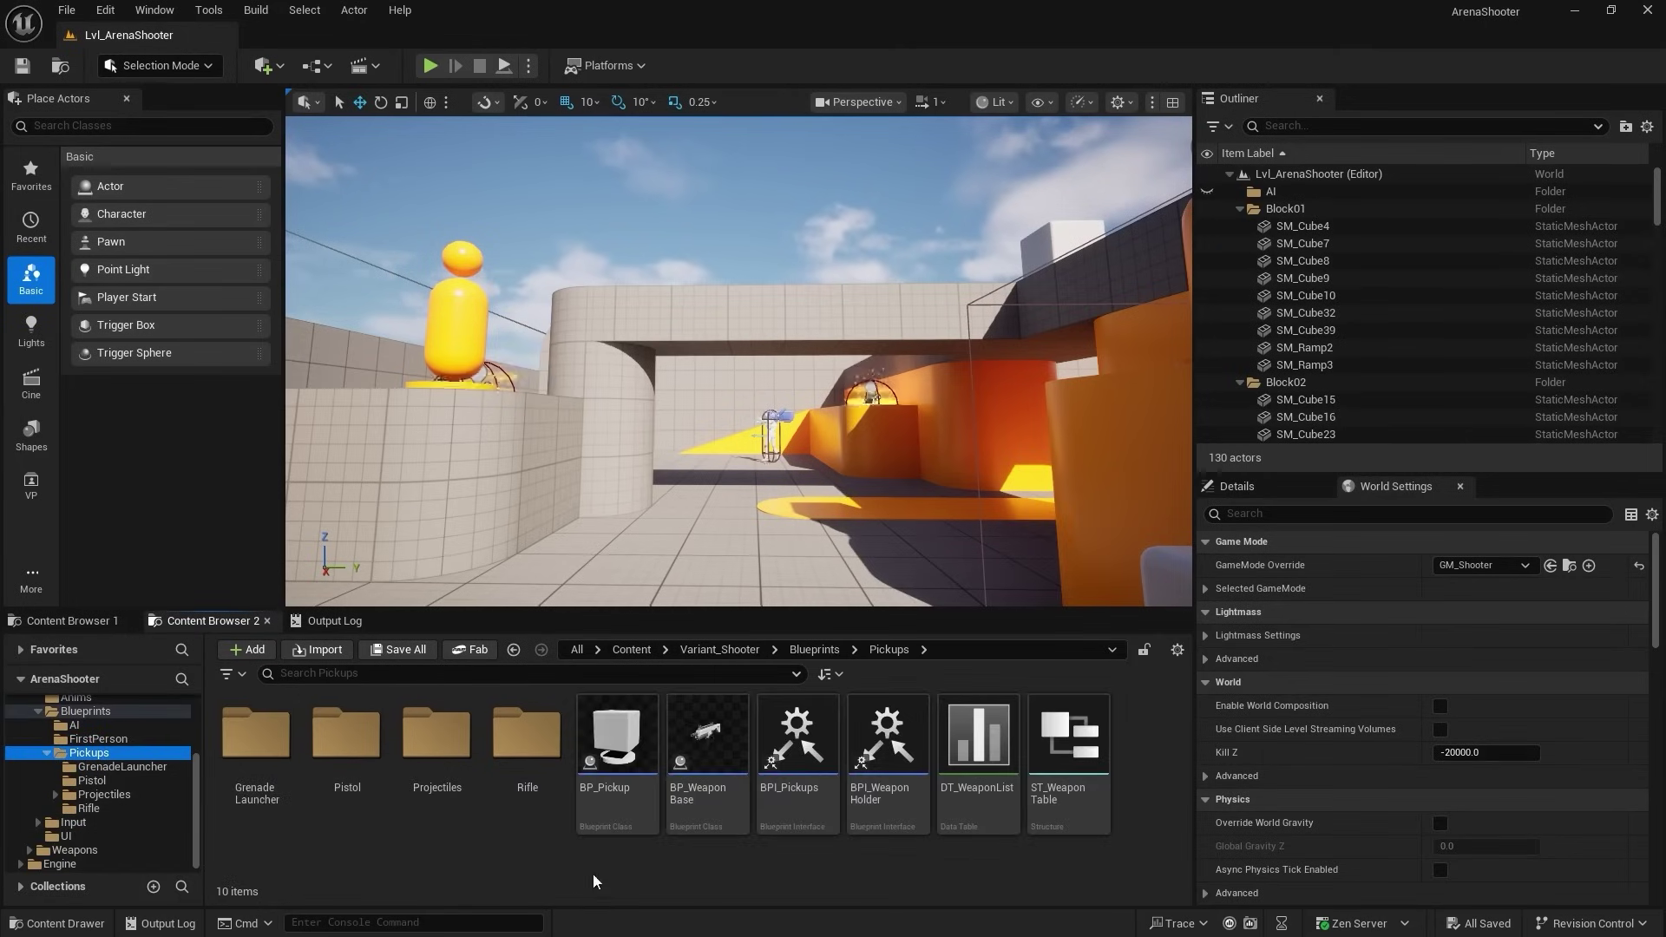
- Browse the GrenadeLauncher and Rifle folders, then playtest, walking toward the pedestal and orange ramp
double_click(256, 734)
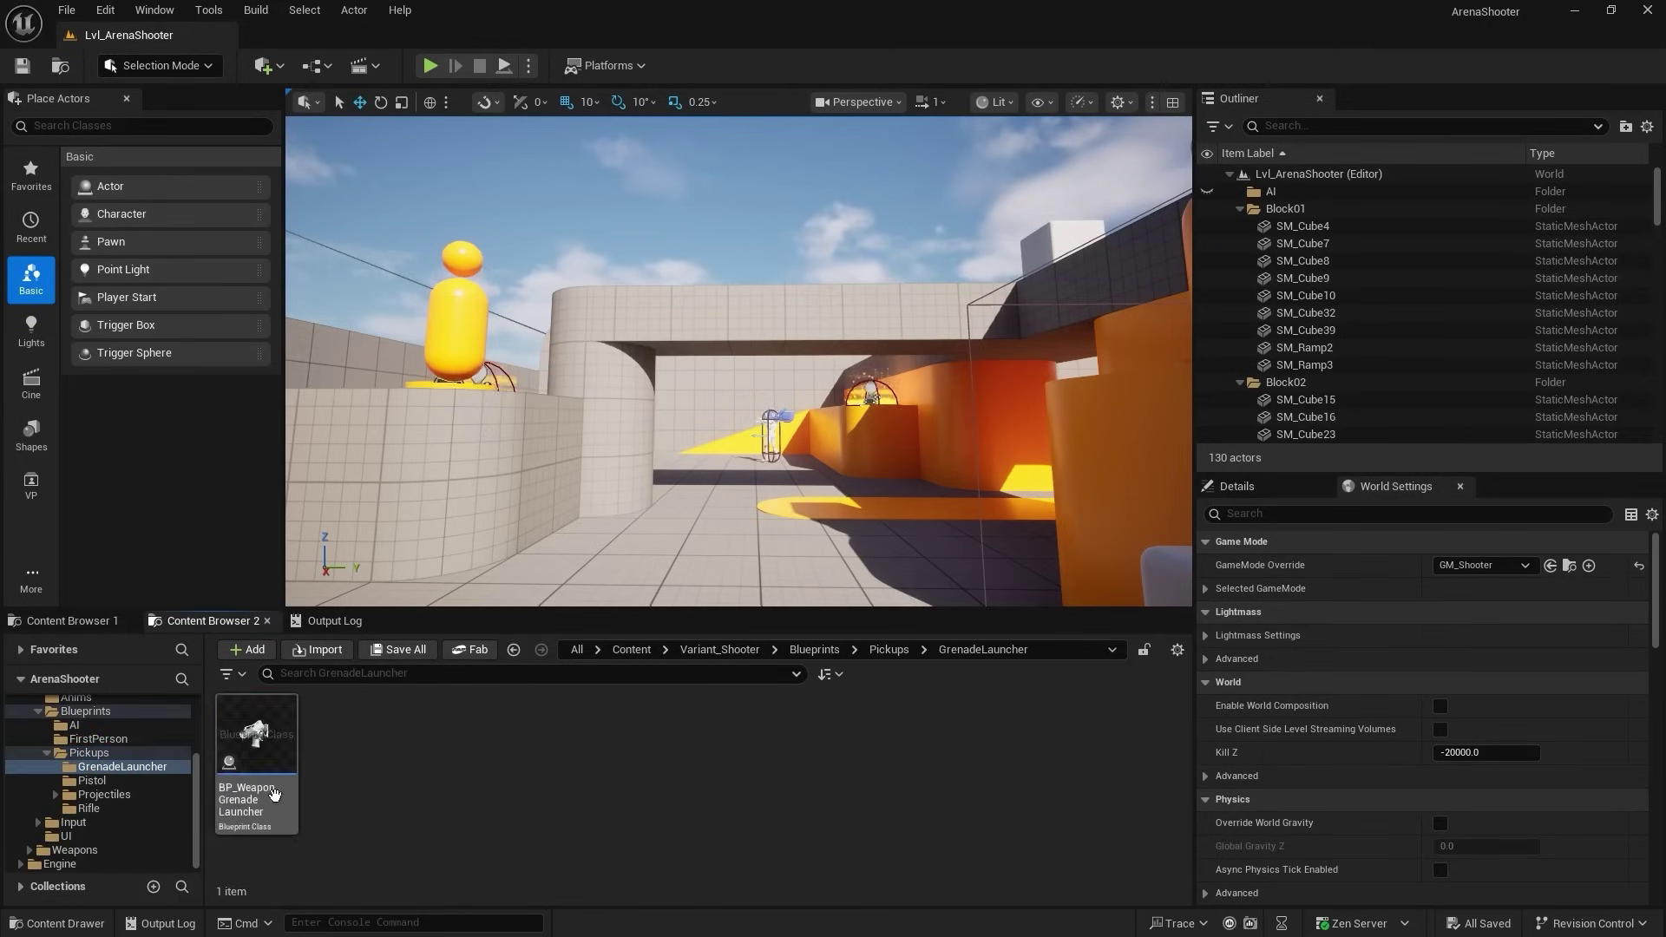
click(124, 810)
key(alt+p)
key(w)
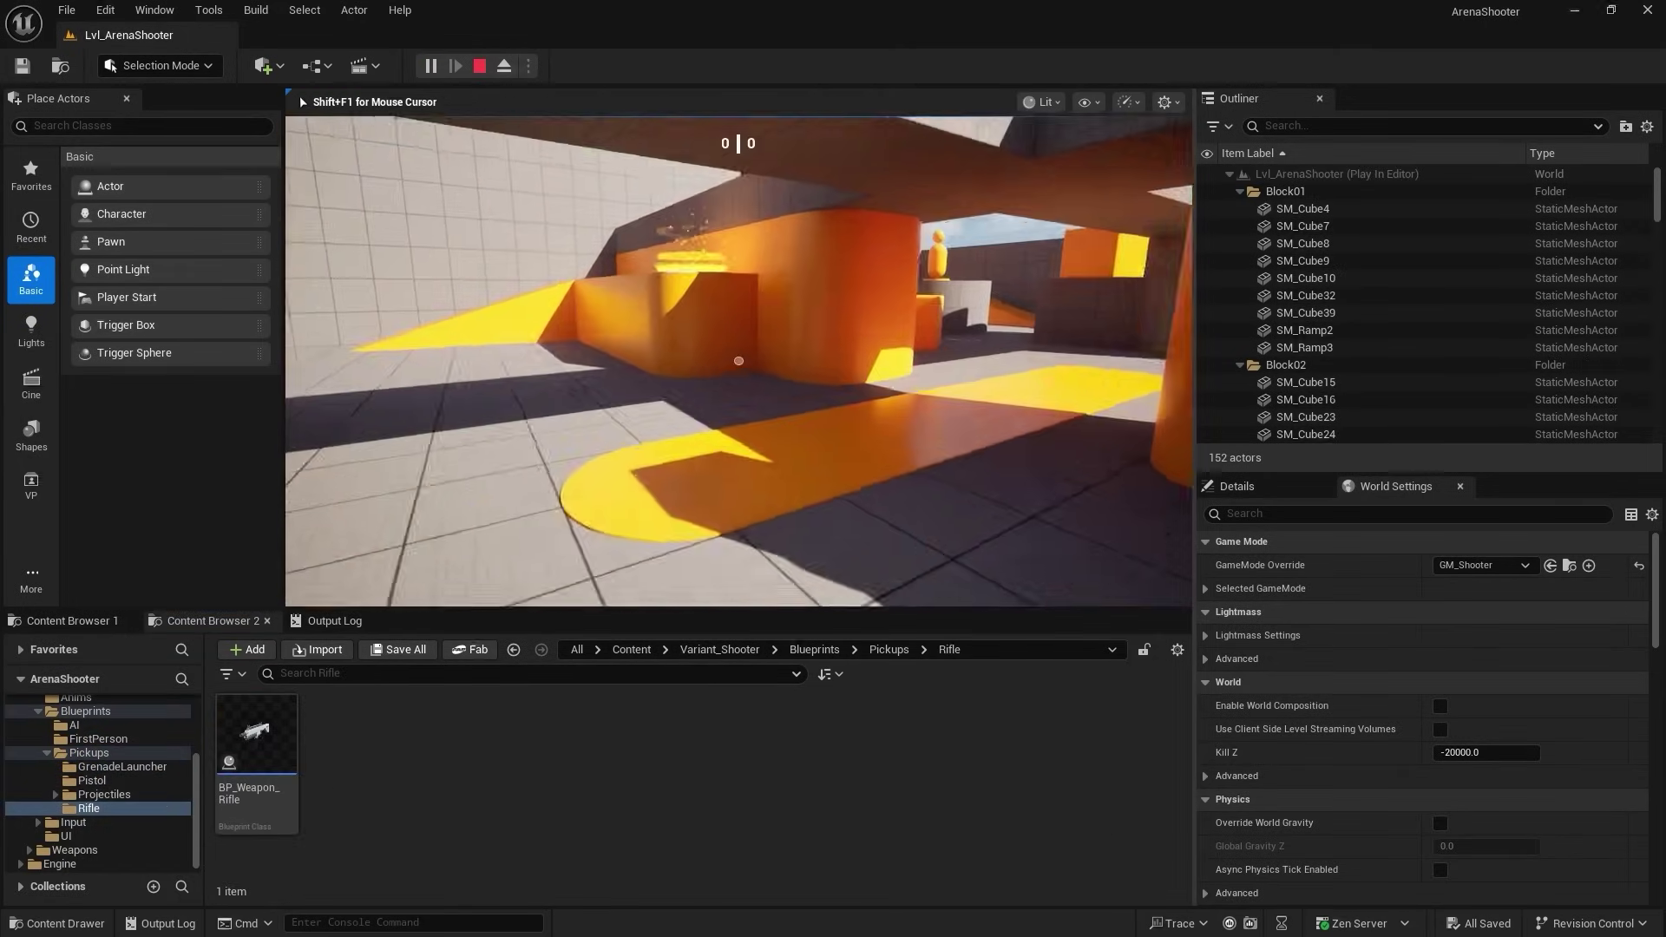
key(w)
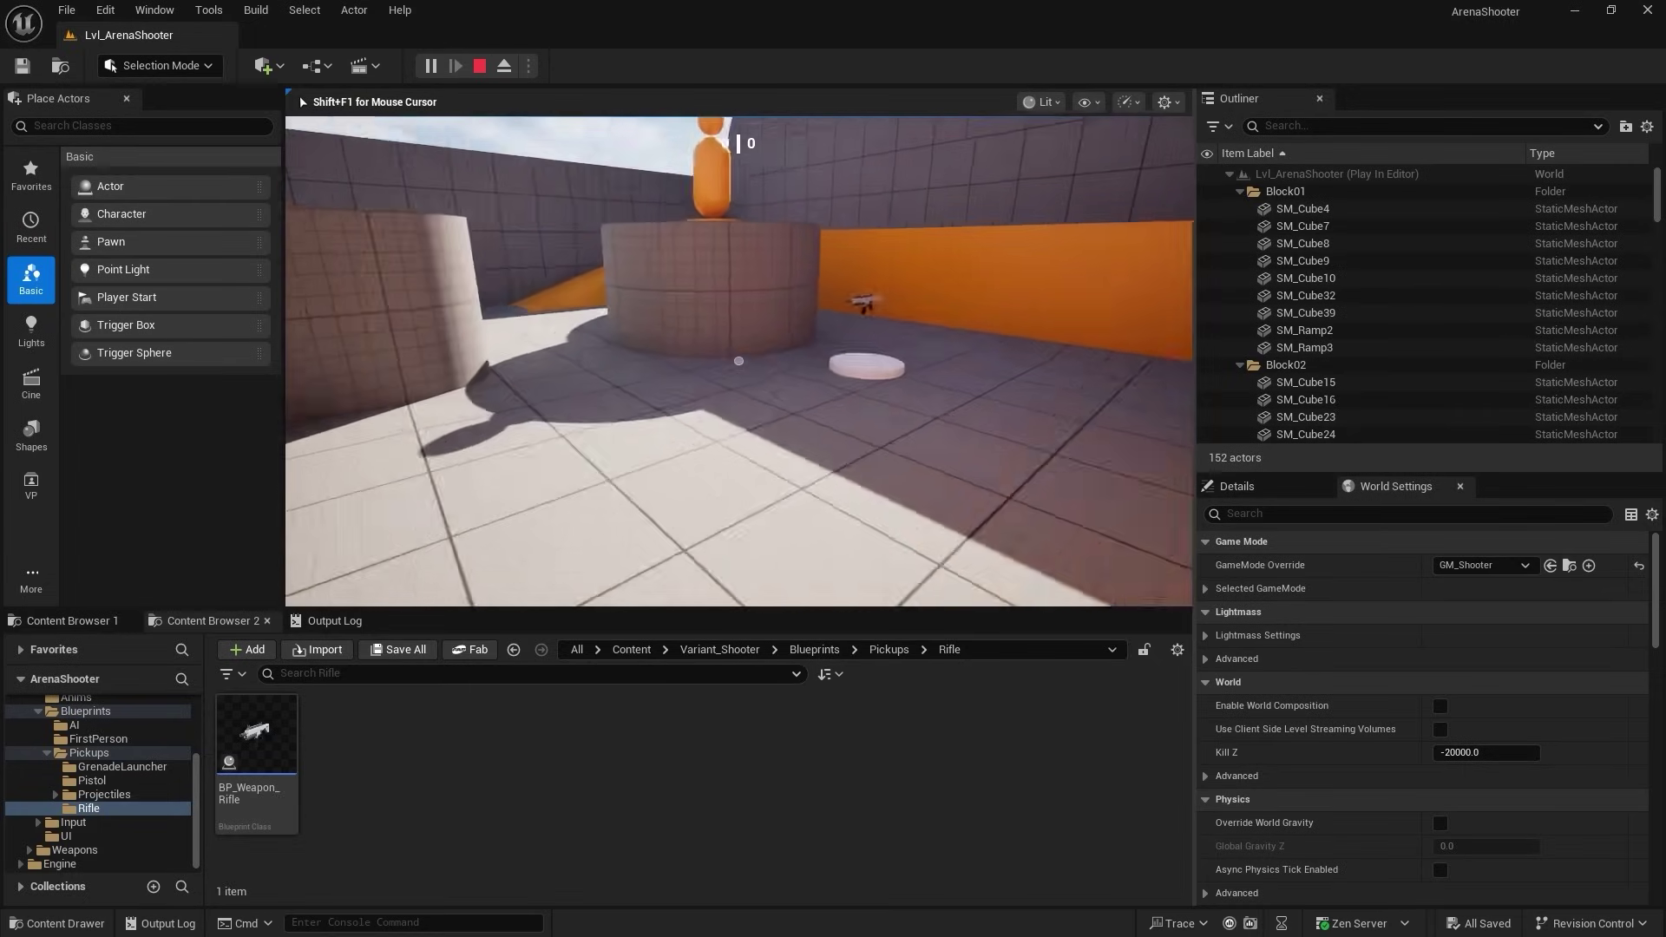
key(w)
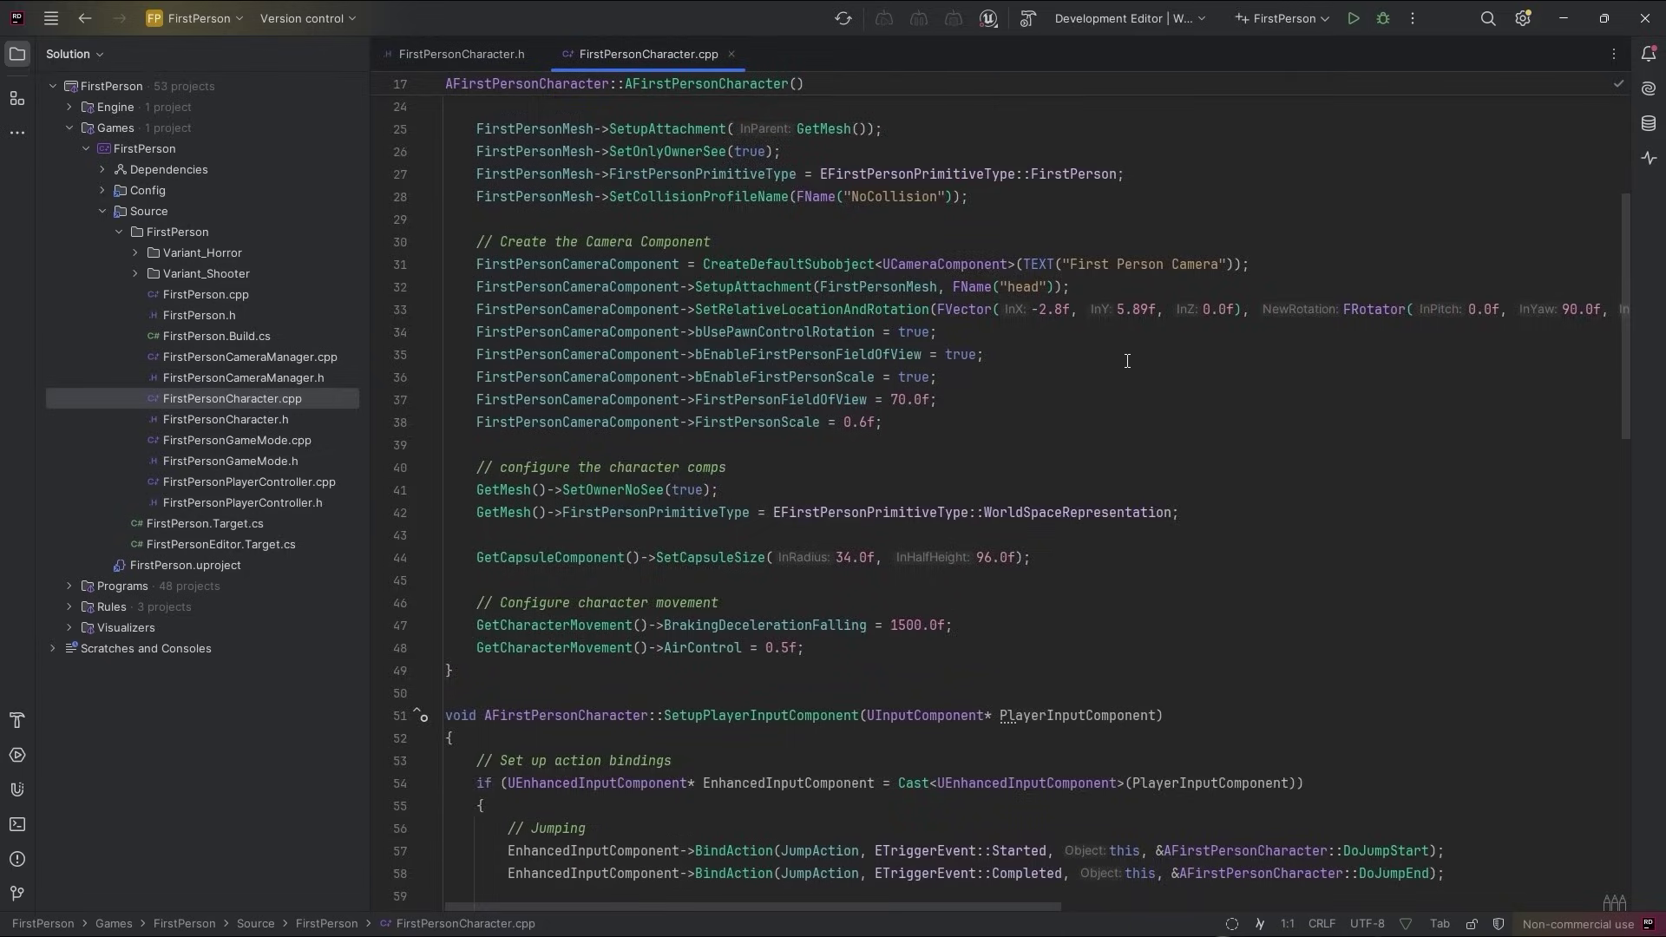
- Open FirstPersonCharacter.cpp and read through its constructor
scroll(1124, 359, down, 6)
scroll(1125, 359, down, 7)
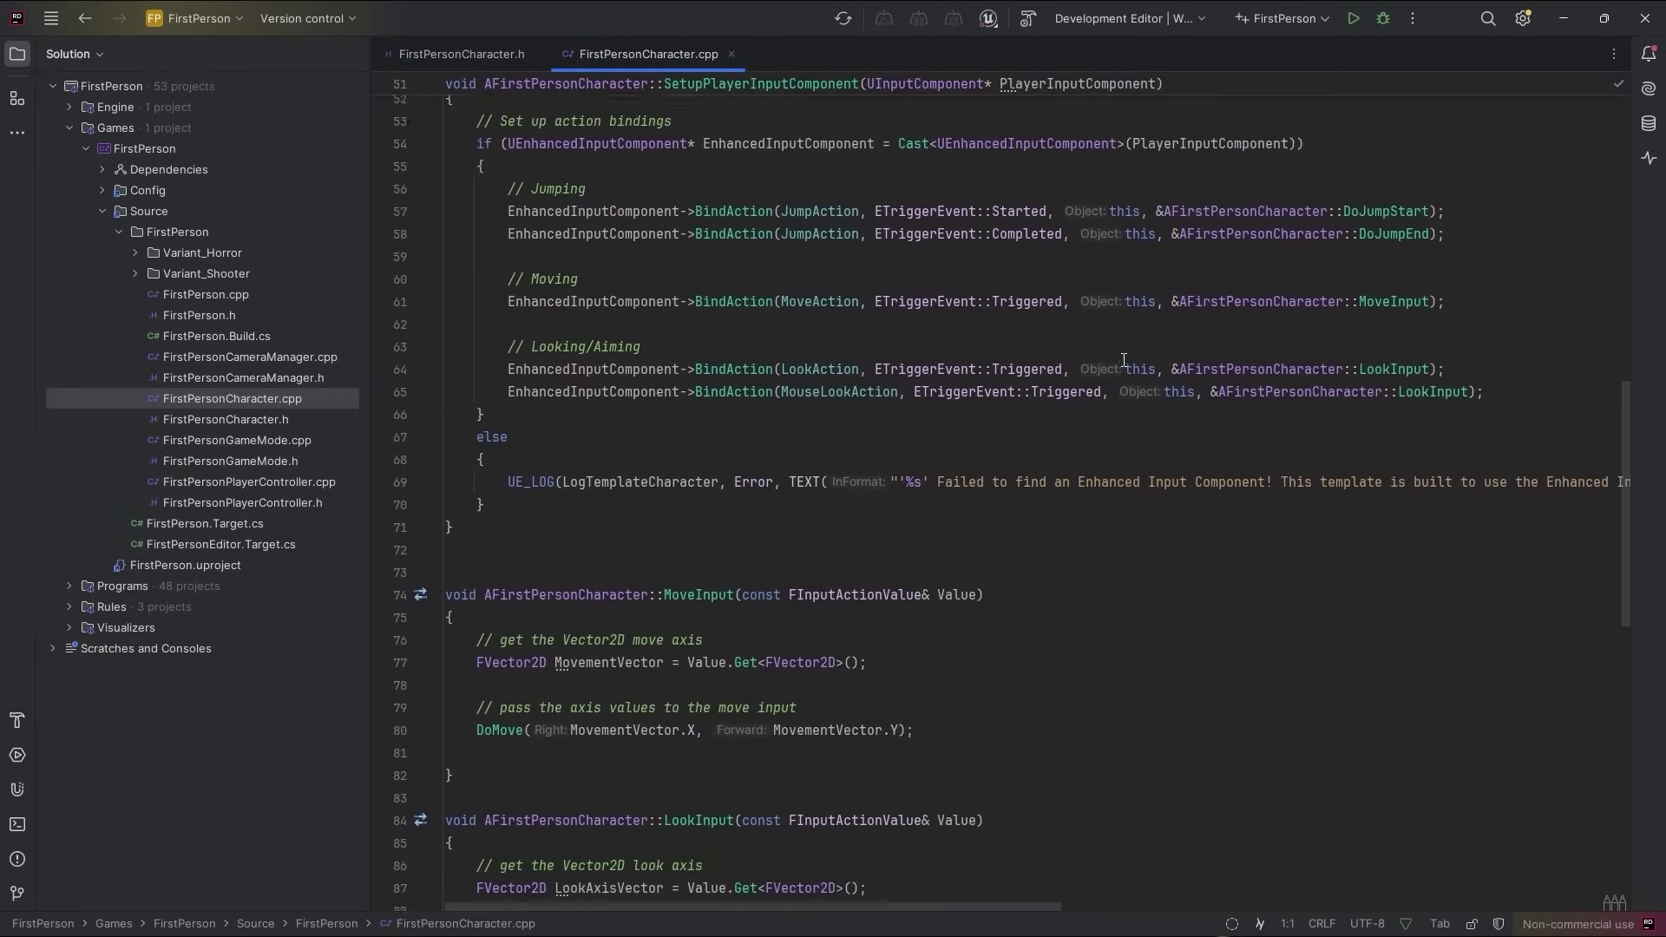
scroll(1124, 359, up, 1)
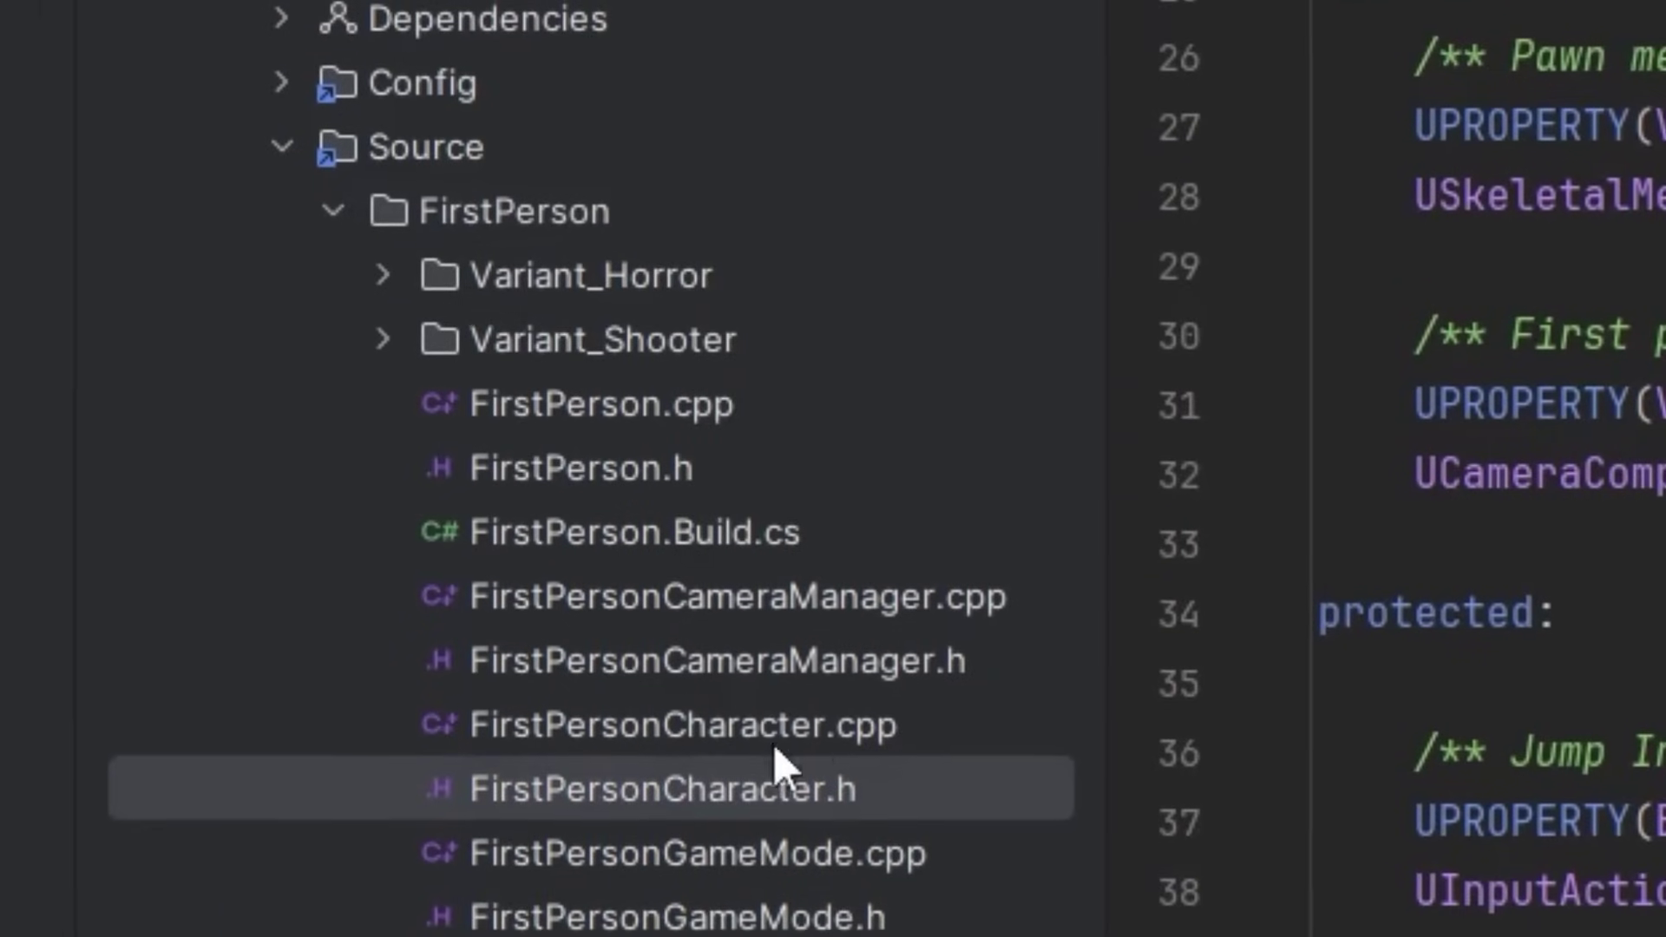
click(770, 727)
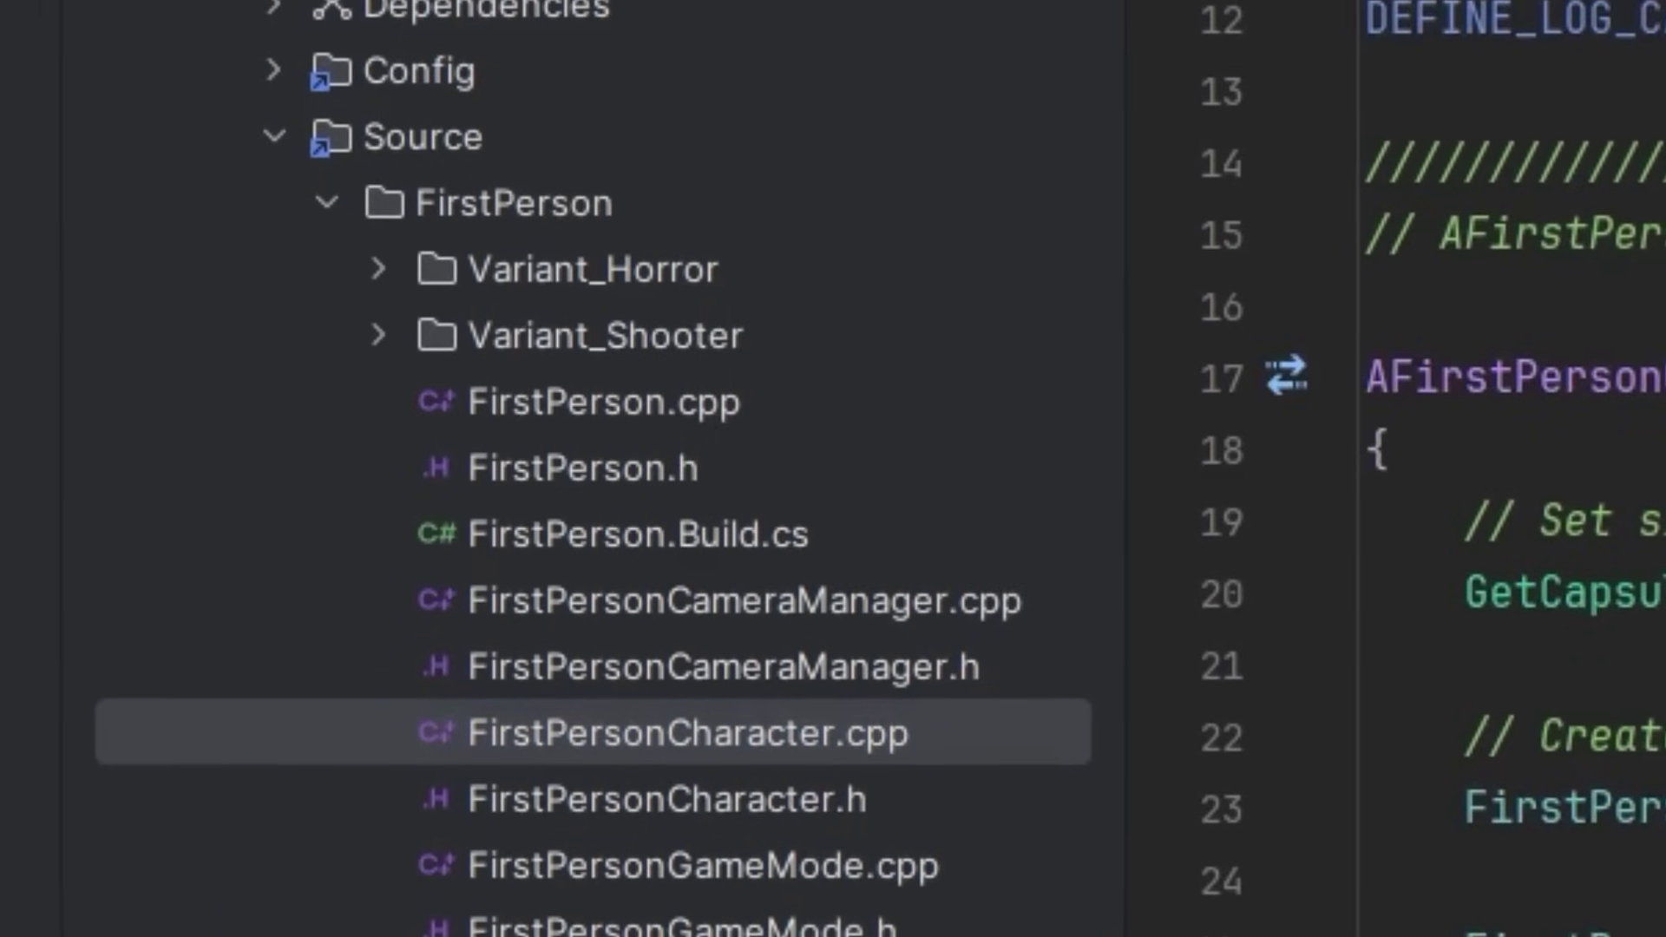
scroll(1518, 469, down, 2)
- Check FirstPersonCharacter.h, review the .cpp input setup, then expand Variant_Horror
click(707, 802)
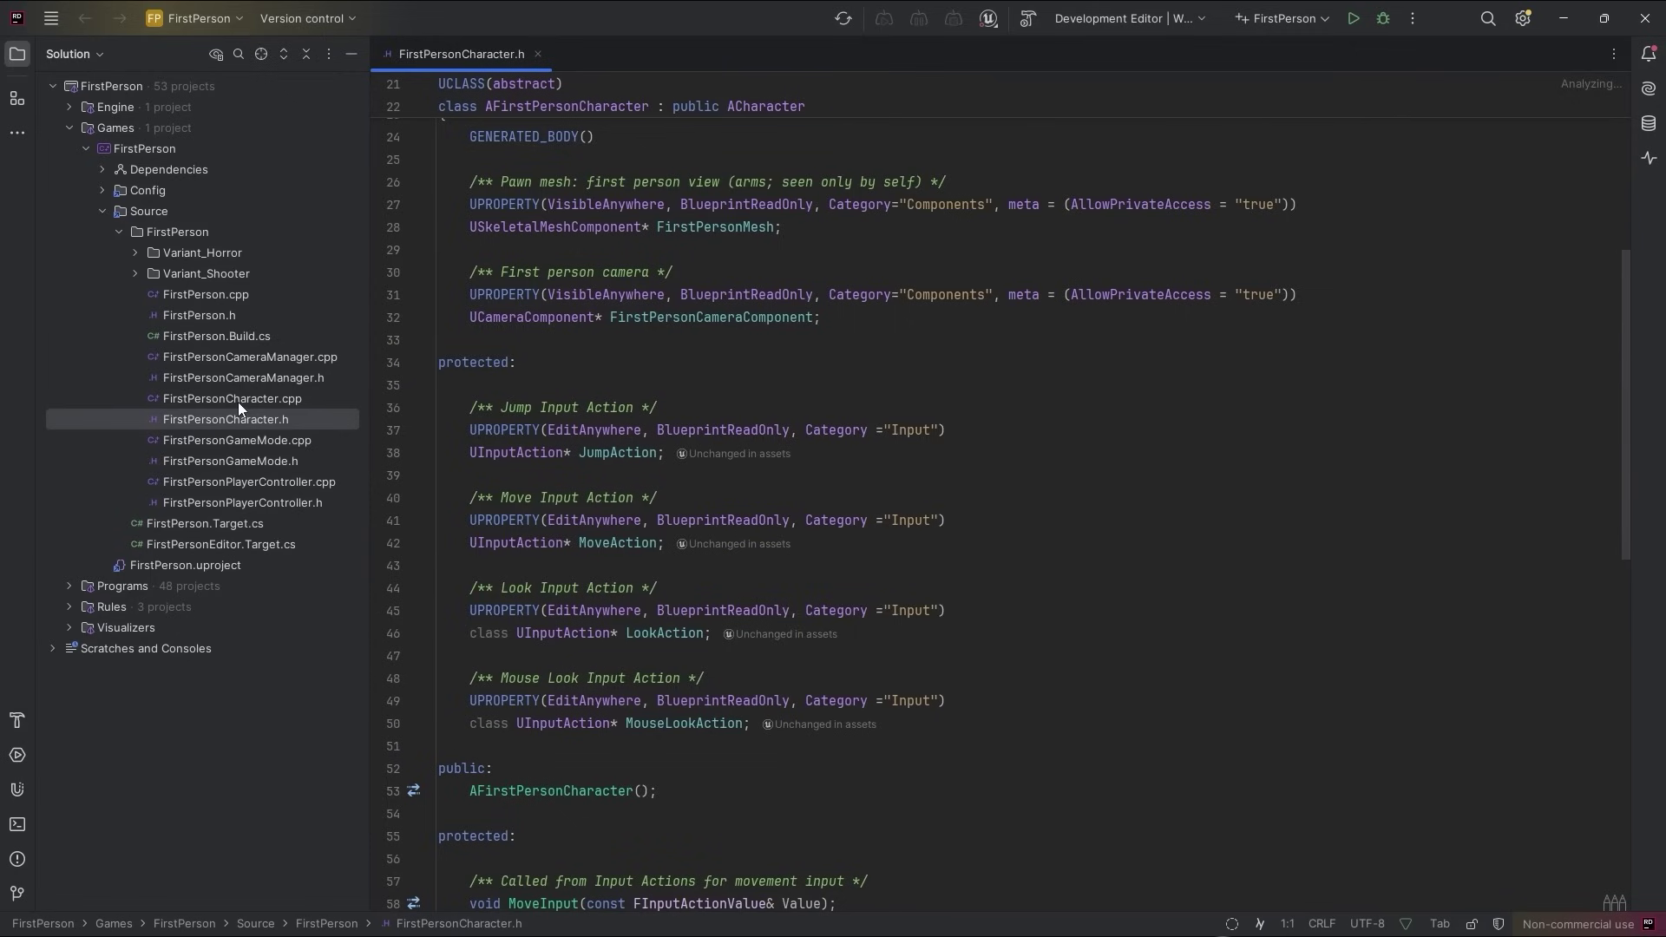
click(259, 398)
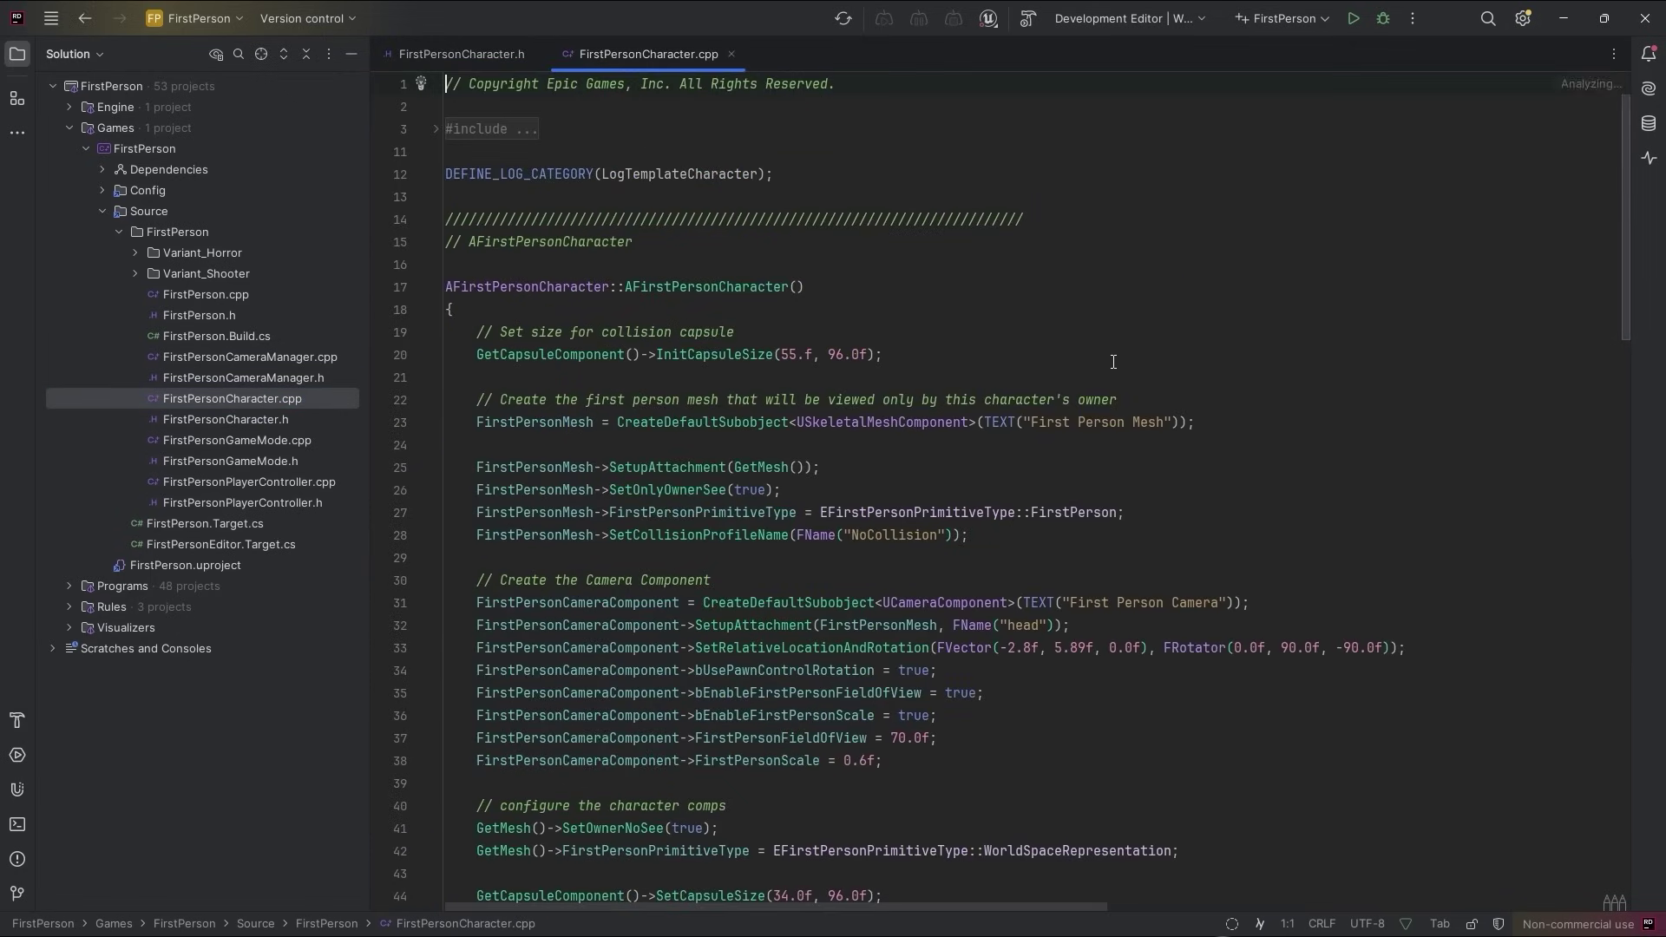
scroll(1126, 361, down, 5)
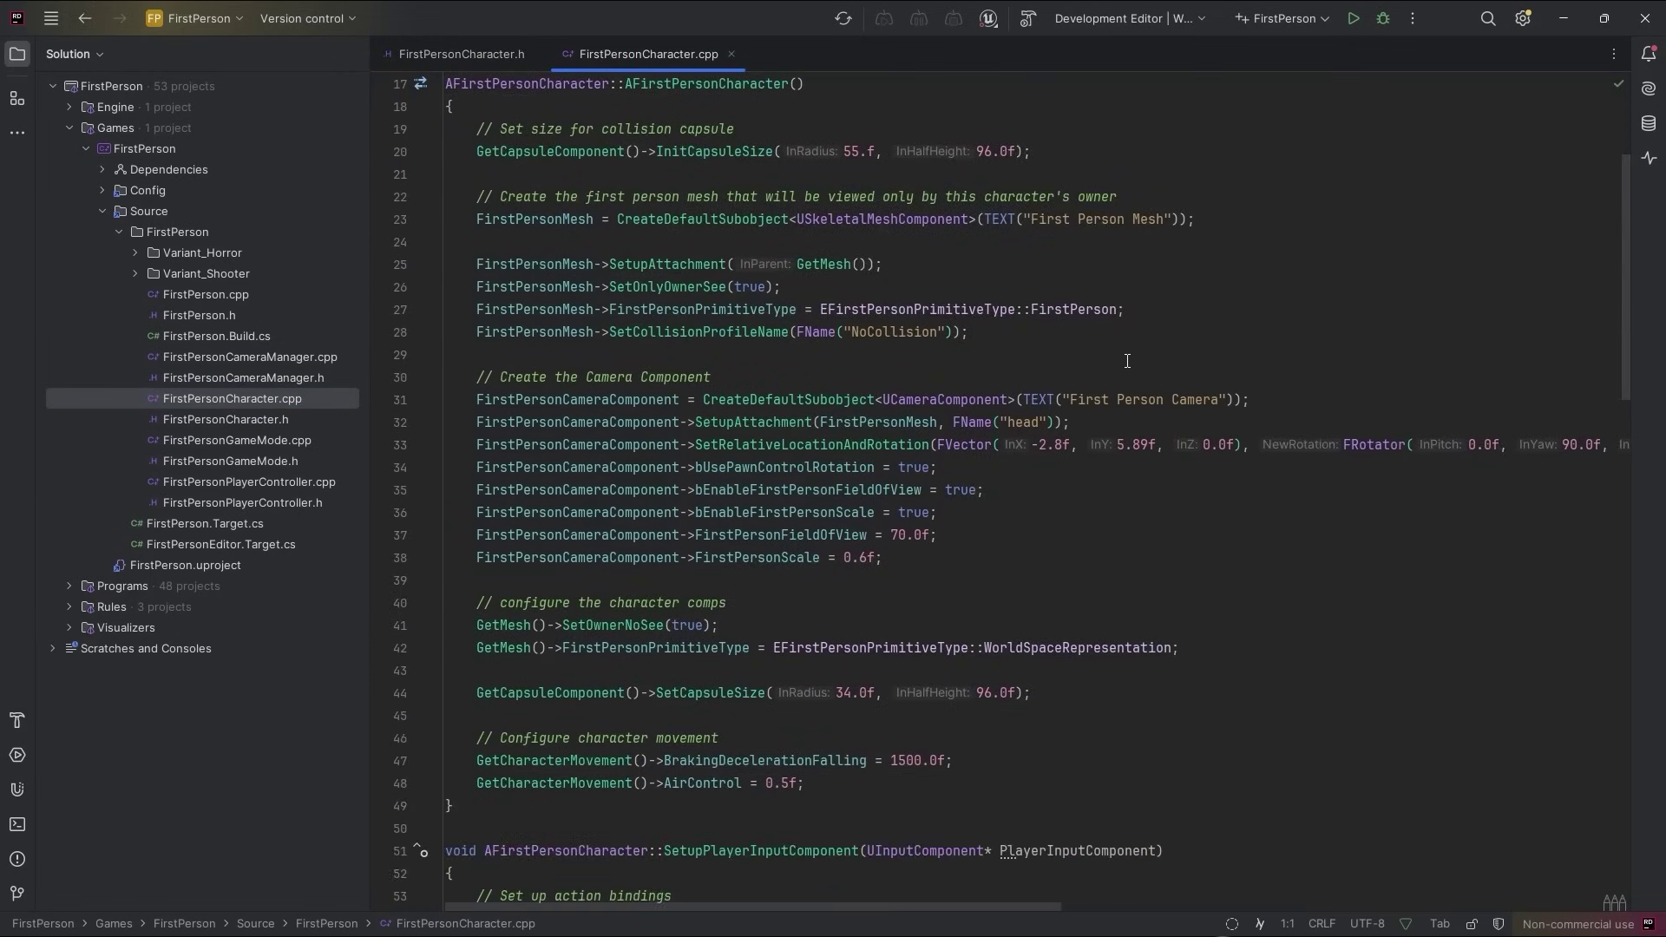
scroll(1126, 361, down, 5)
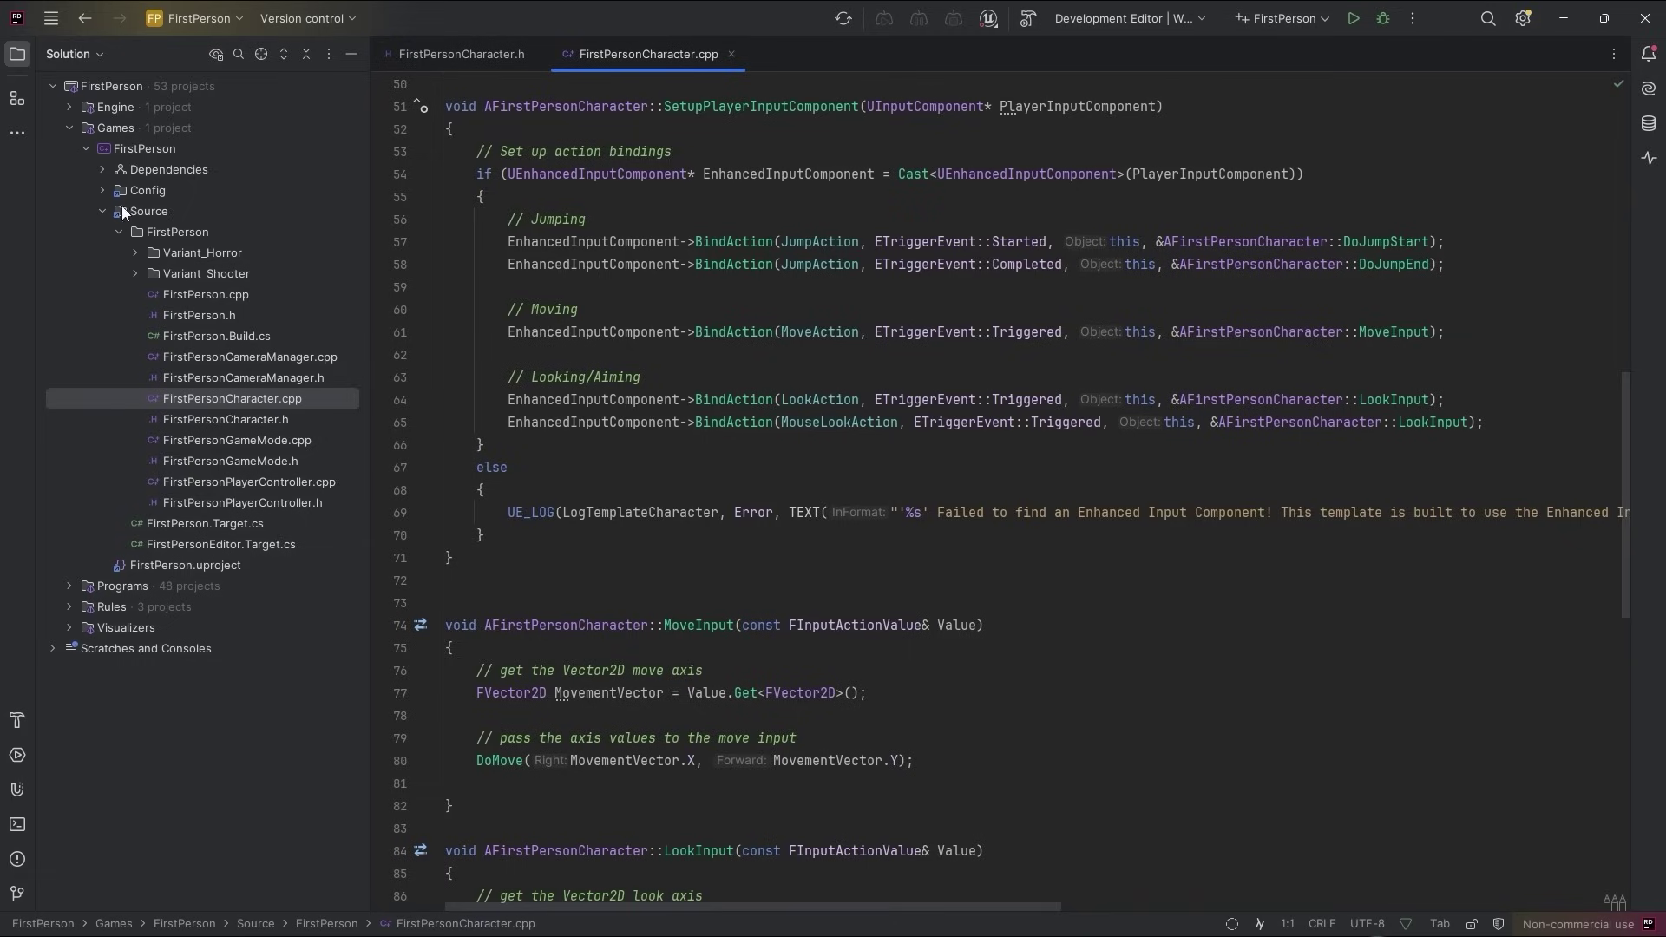
click(134, 252)
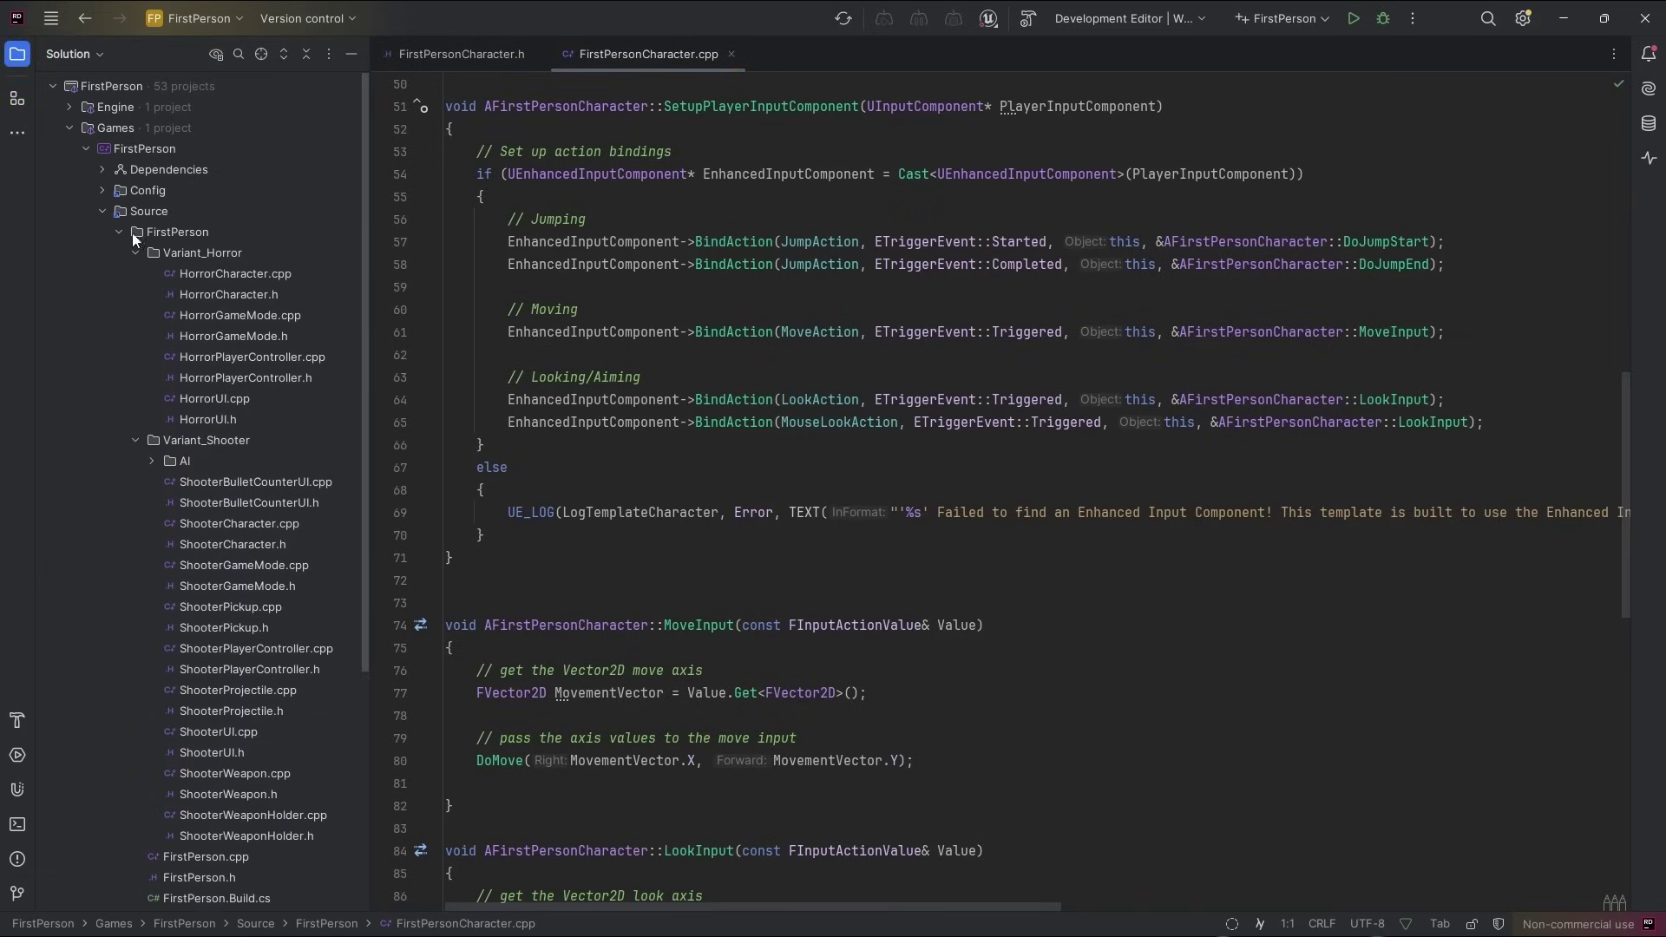
scroll(126, 232, down, 1)
- Open and scroll through the HorrorCharacter.h and ShooterCharacter.h headers
double_click(222, 224)
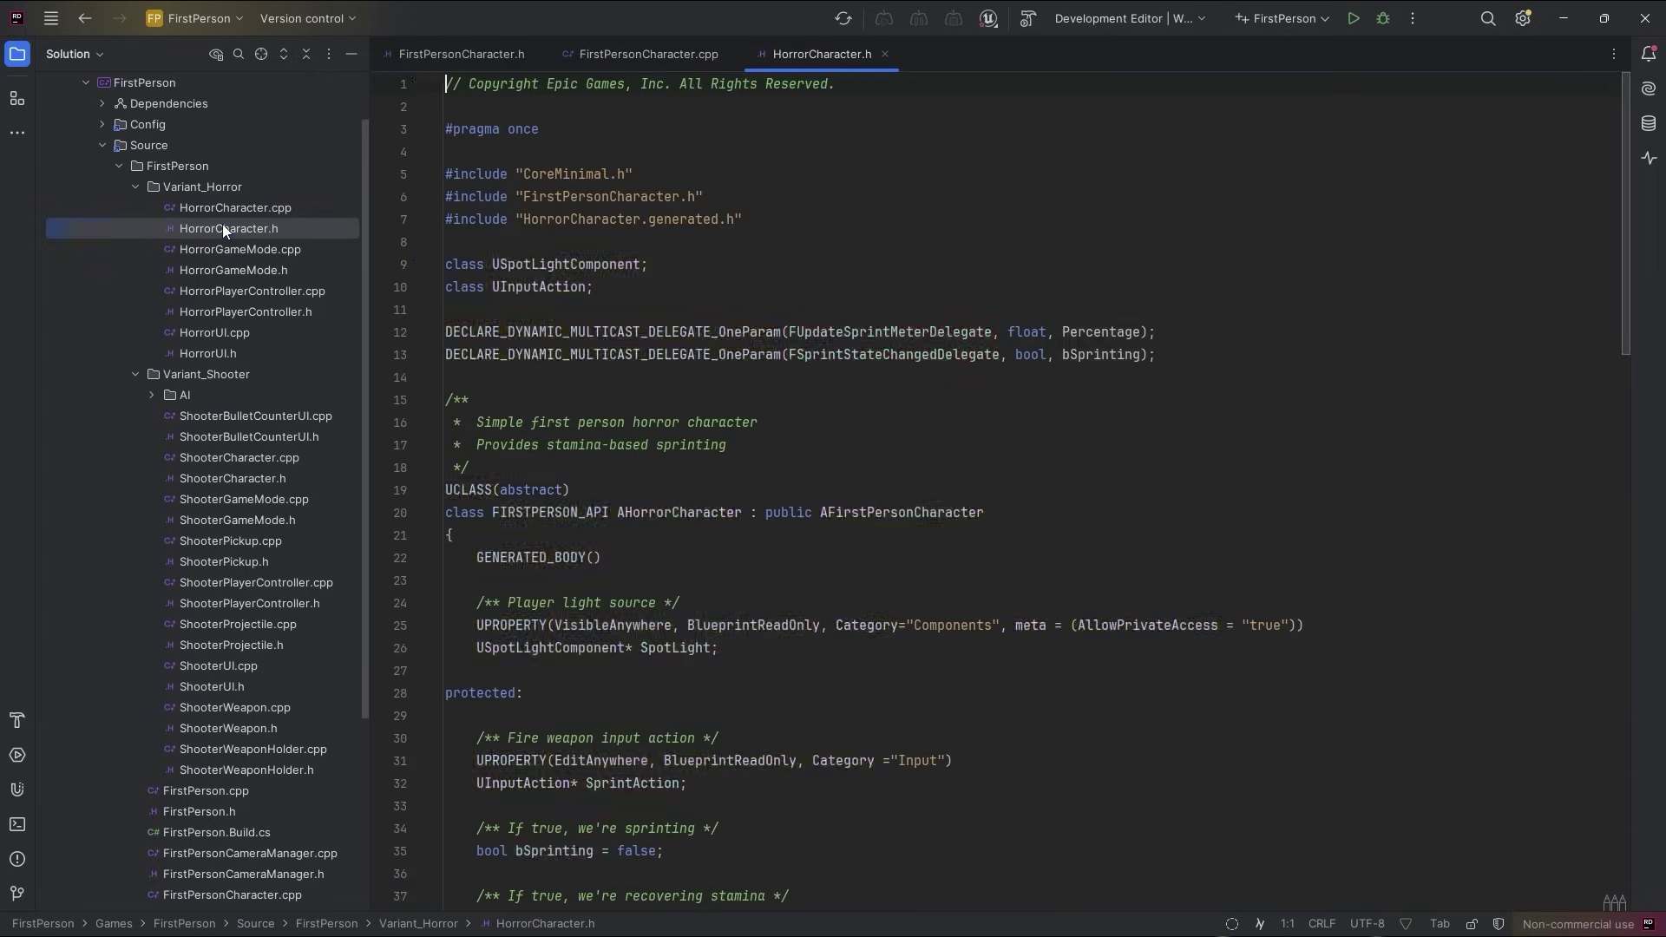
scroll(868, 434, down, 5)
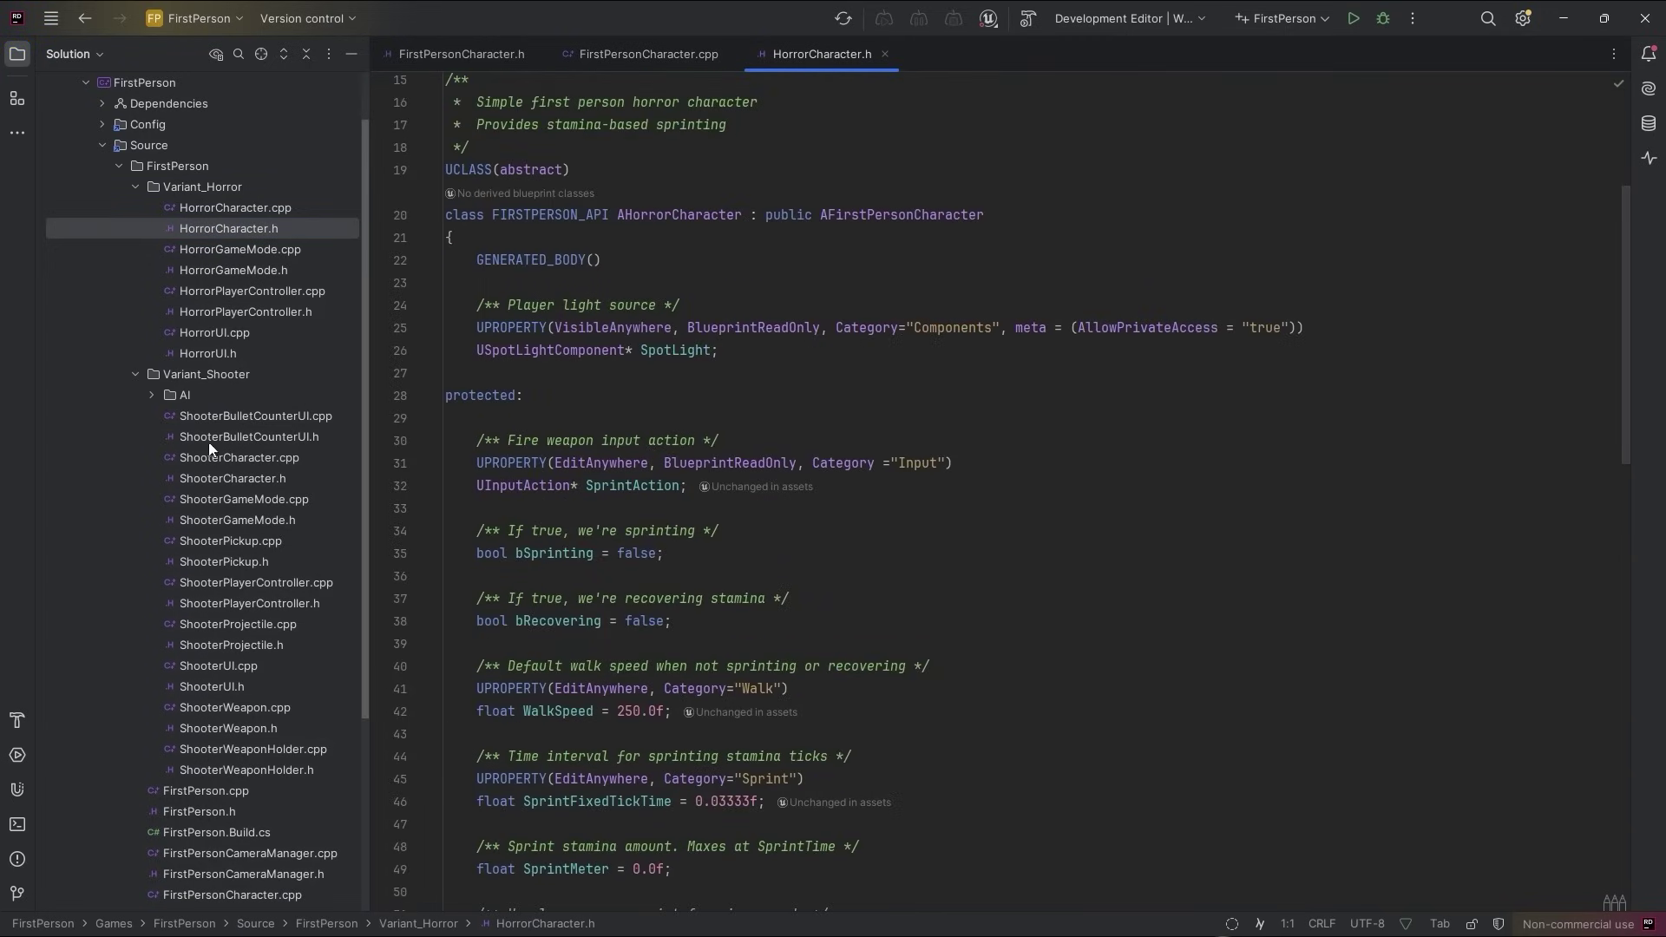
double_click(224, 479)
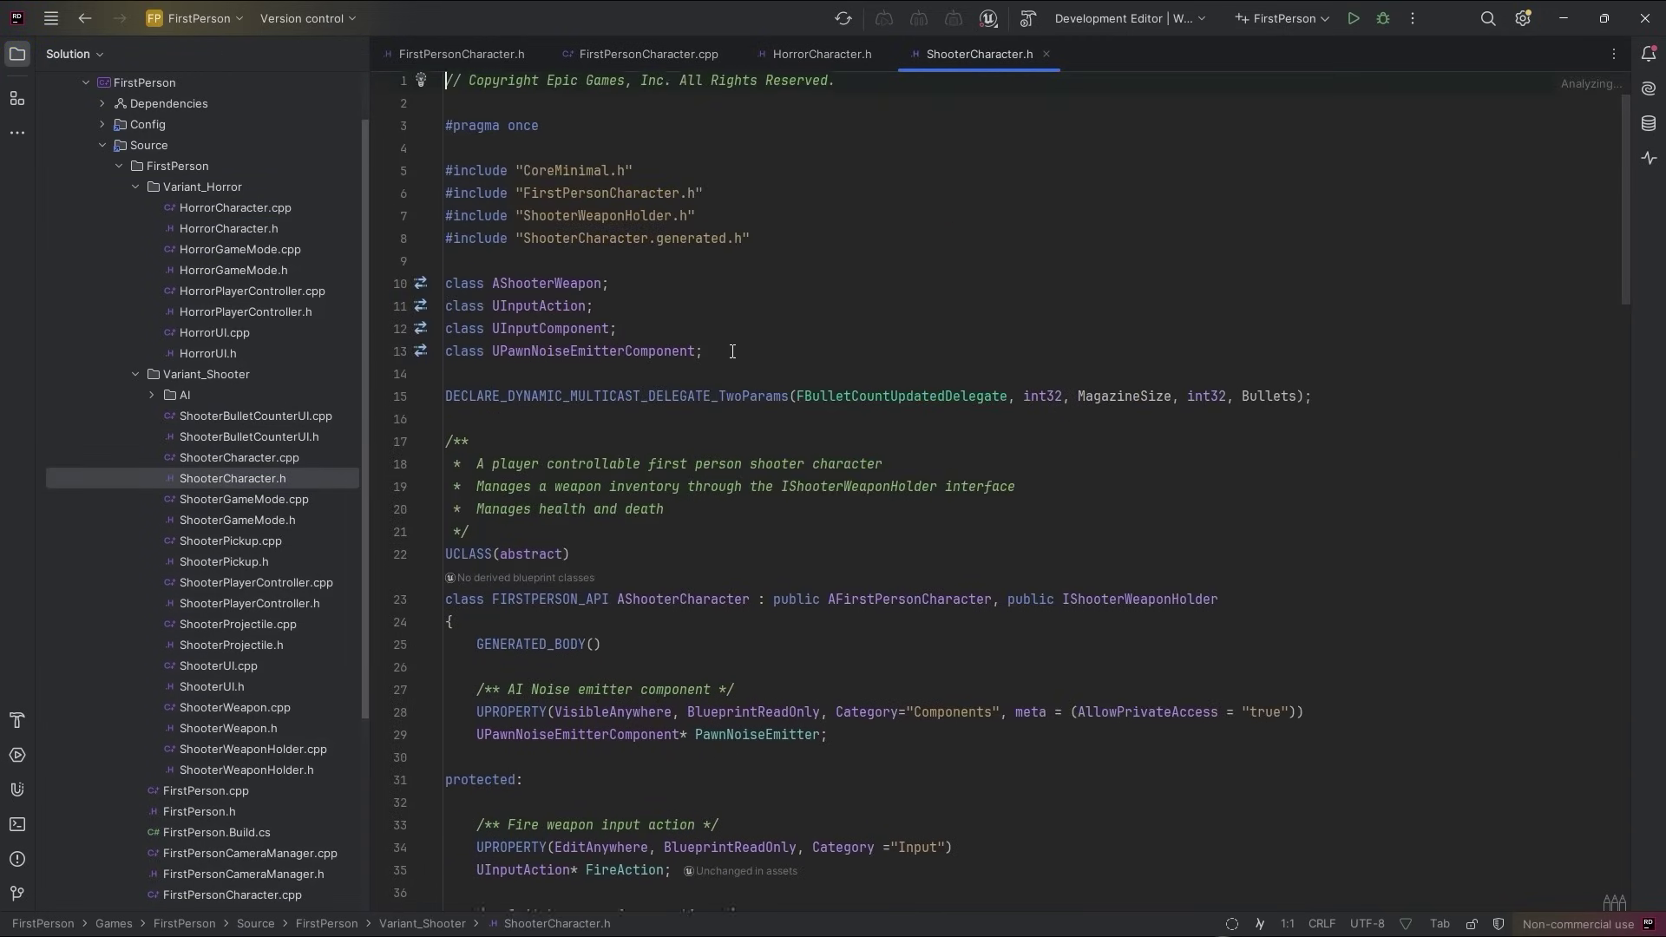
scroll(716, 337, down, 5)
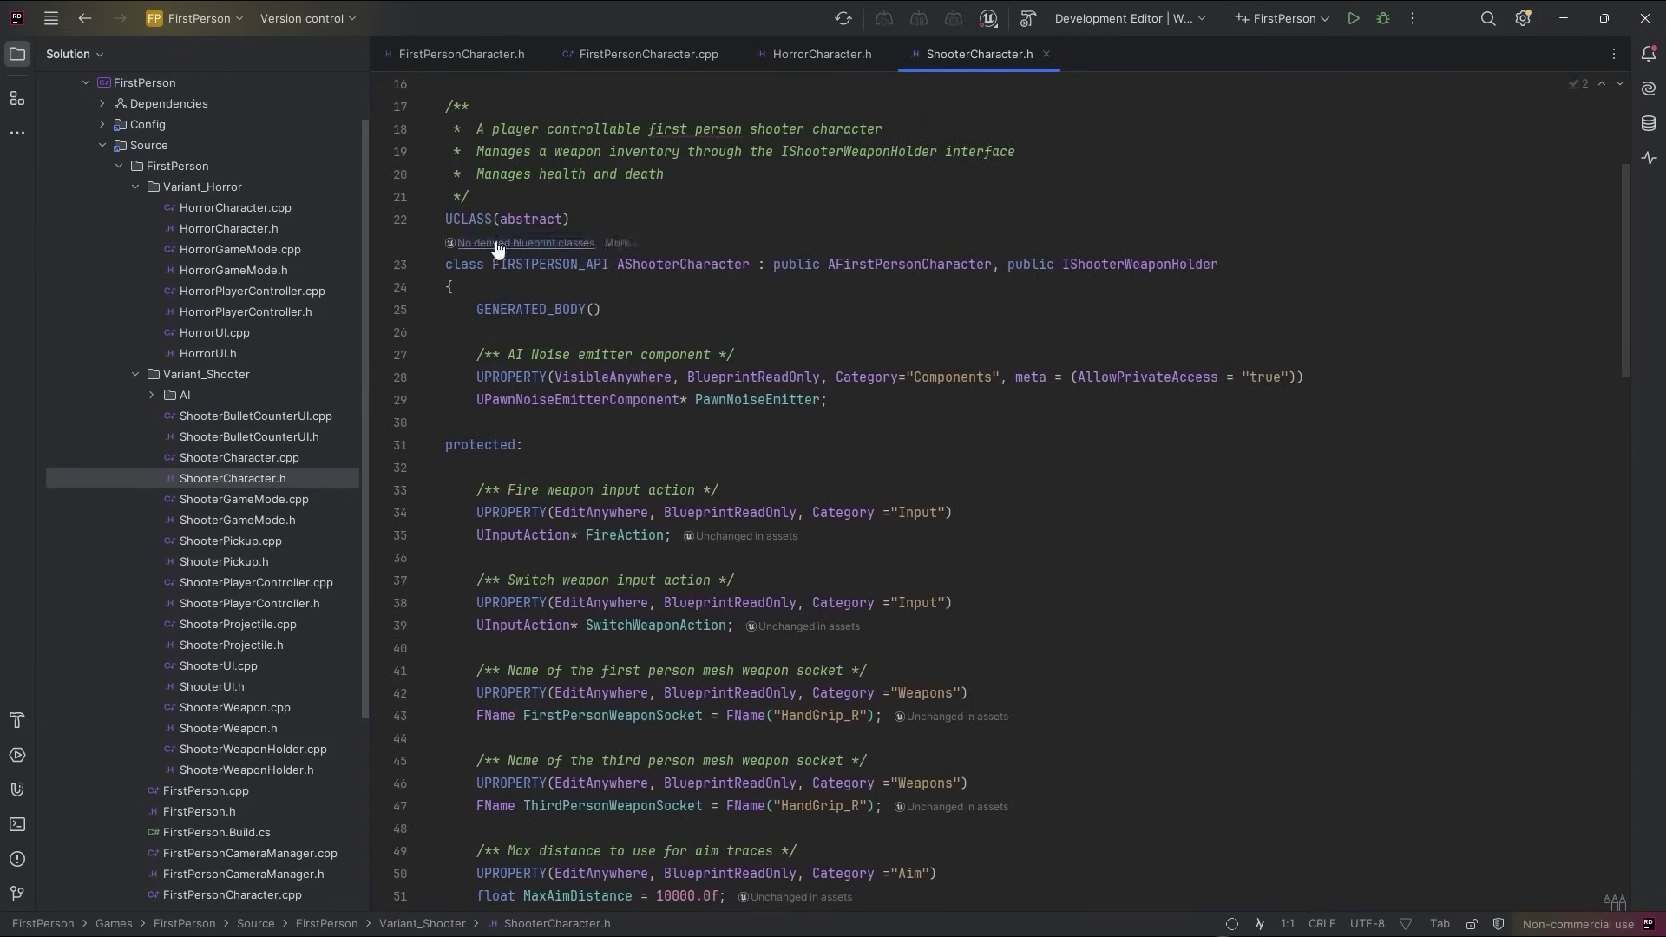
- Expand the shooter AI folder and read ShooterStateTreeUtility.h
click(151, 396)
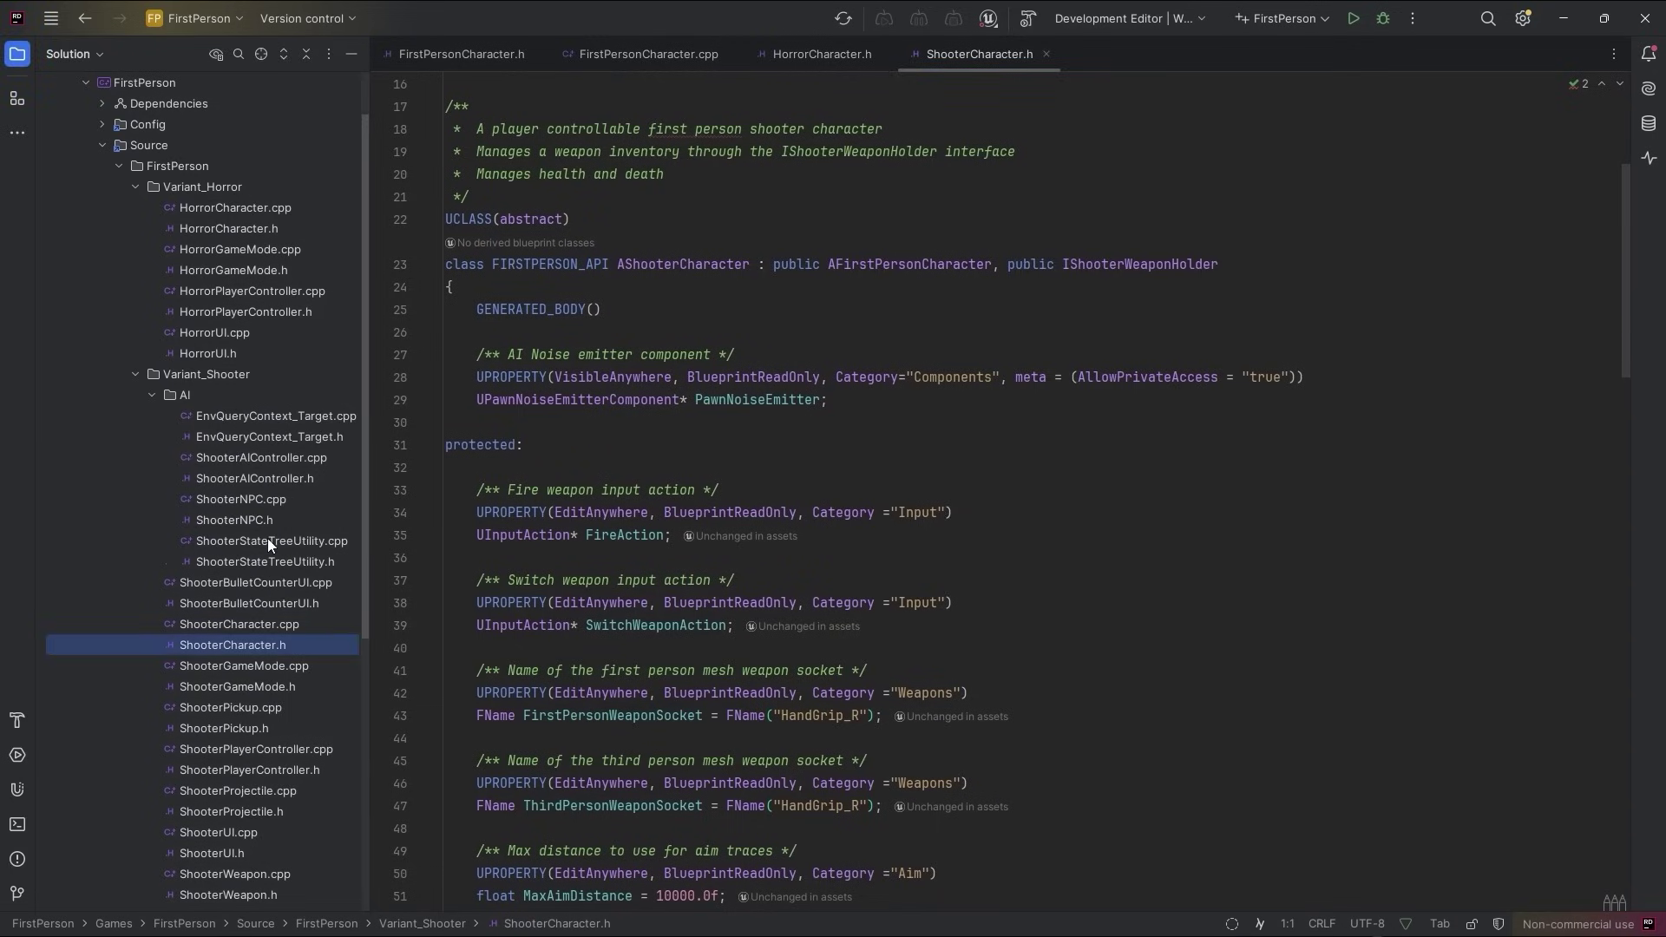
double_click(273, 563)
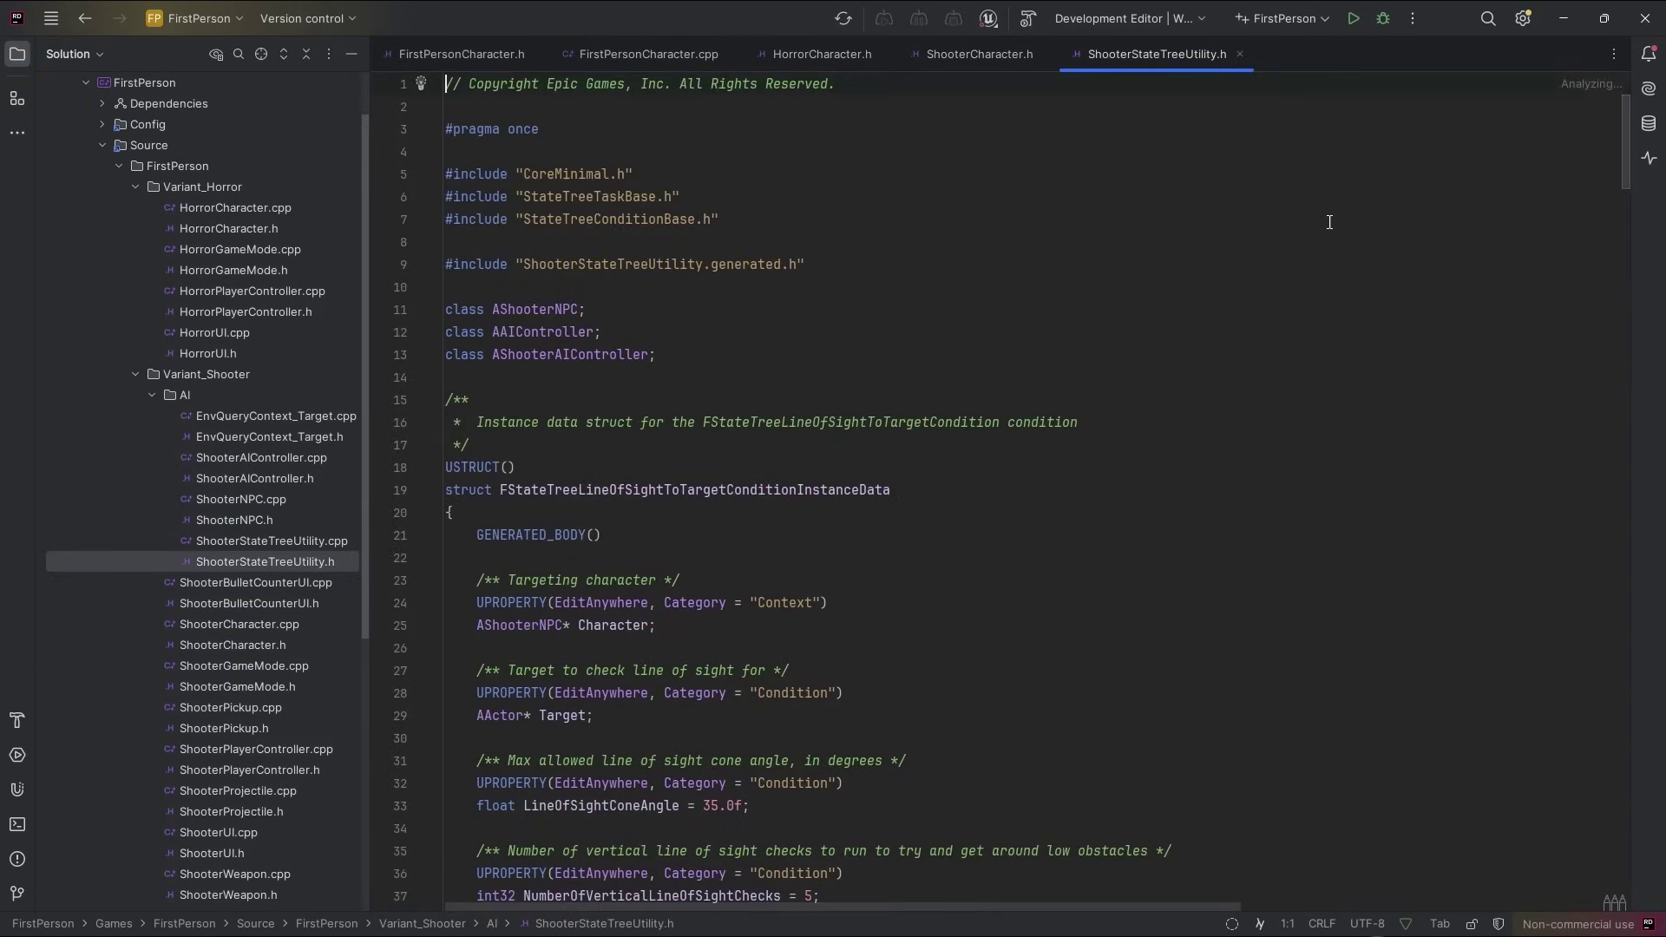
scroll(1328, 222, down, 4)
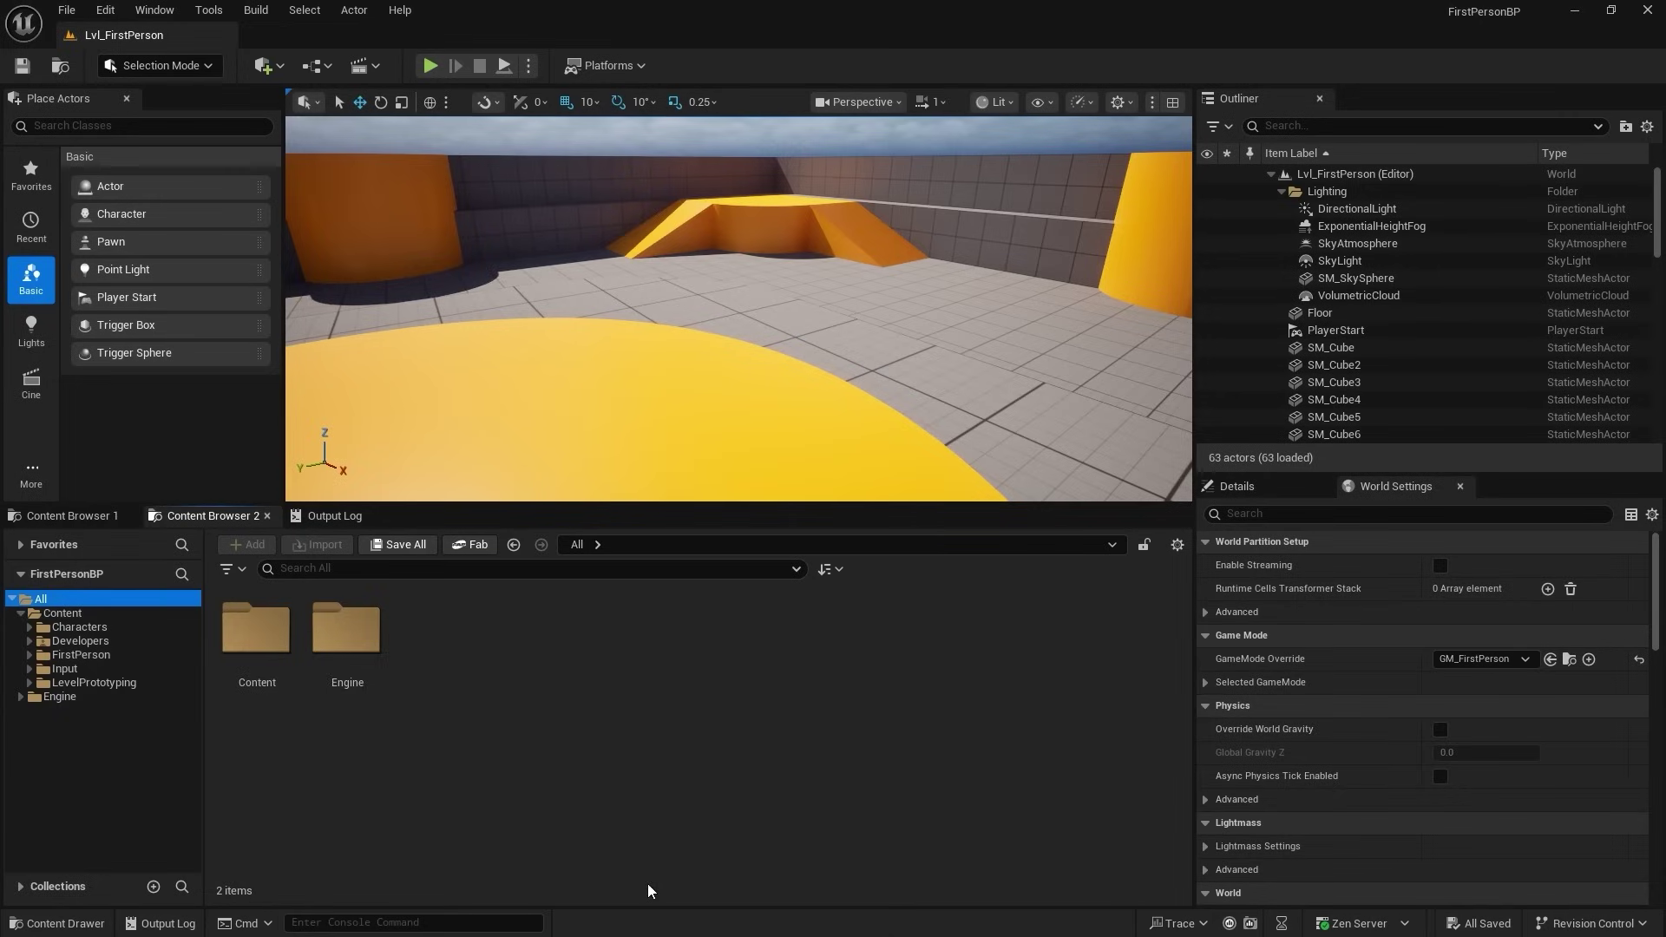
- Open BP_FirstPersonCharacter from FirstPerson/Blueprints and pan its EventGraph to the camera input nodes
click(648, 885)
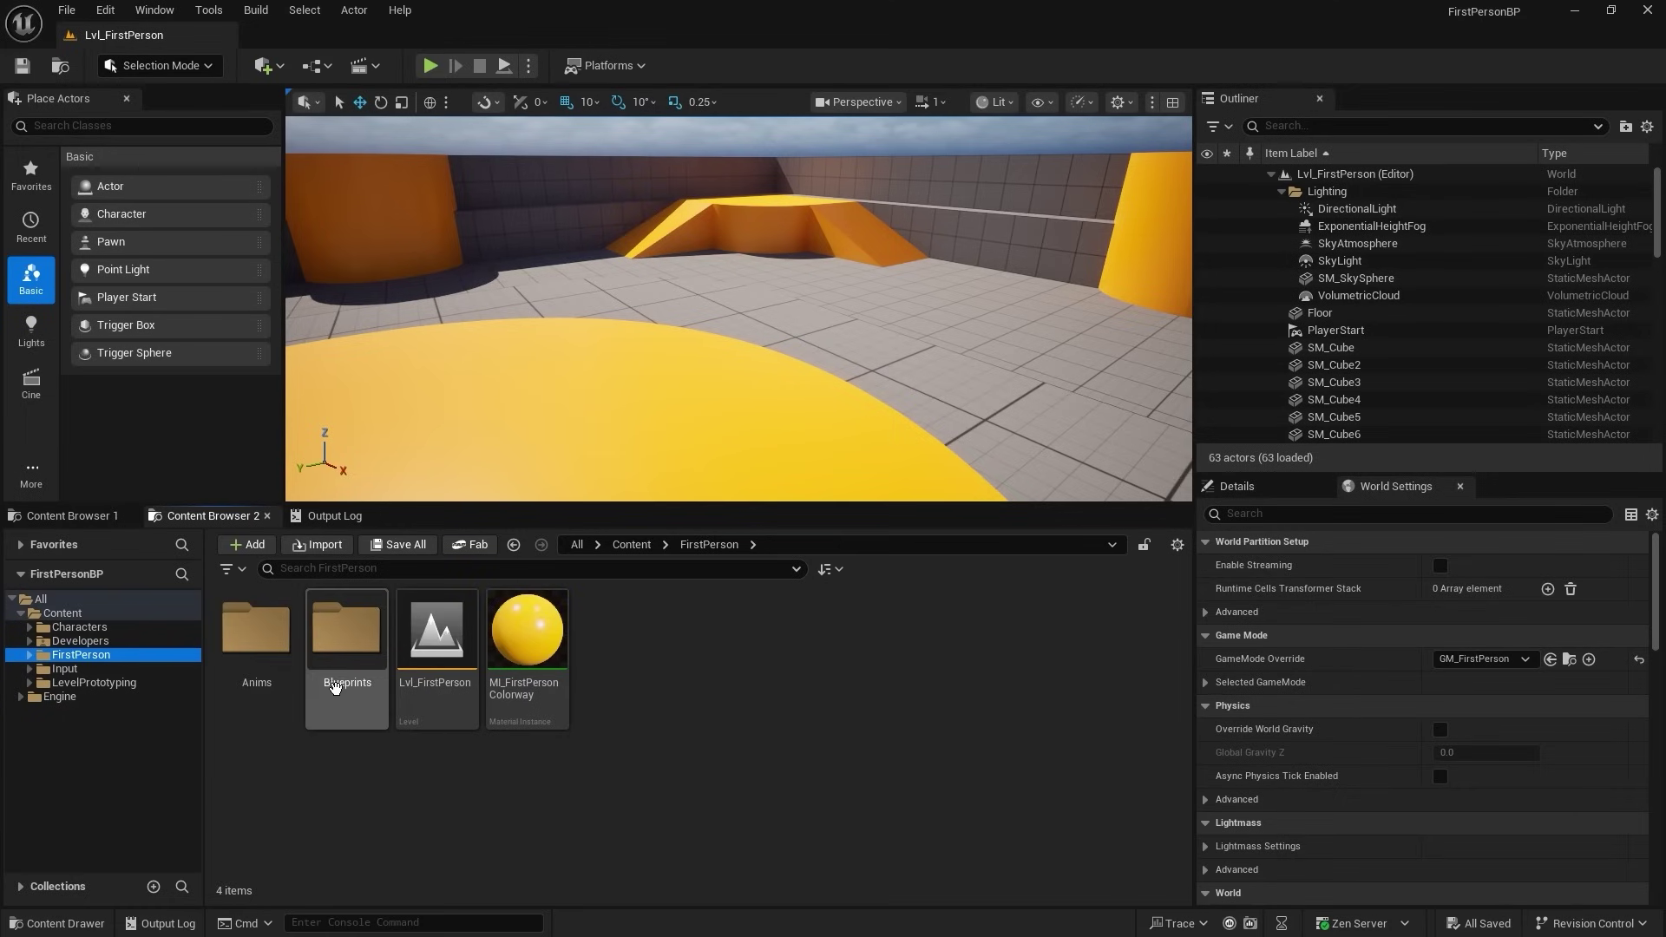
double_click(334, 683)
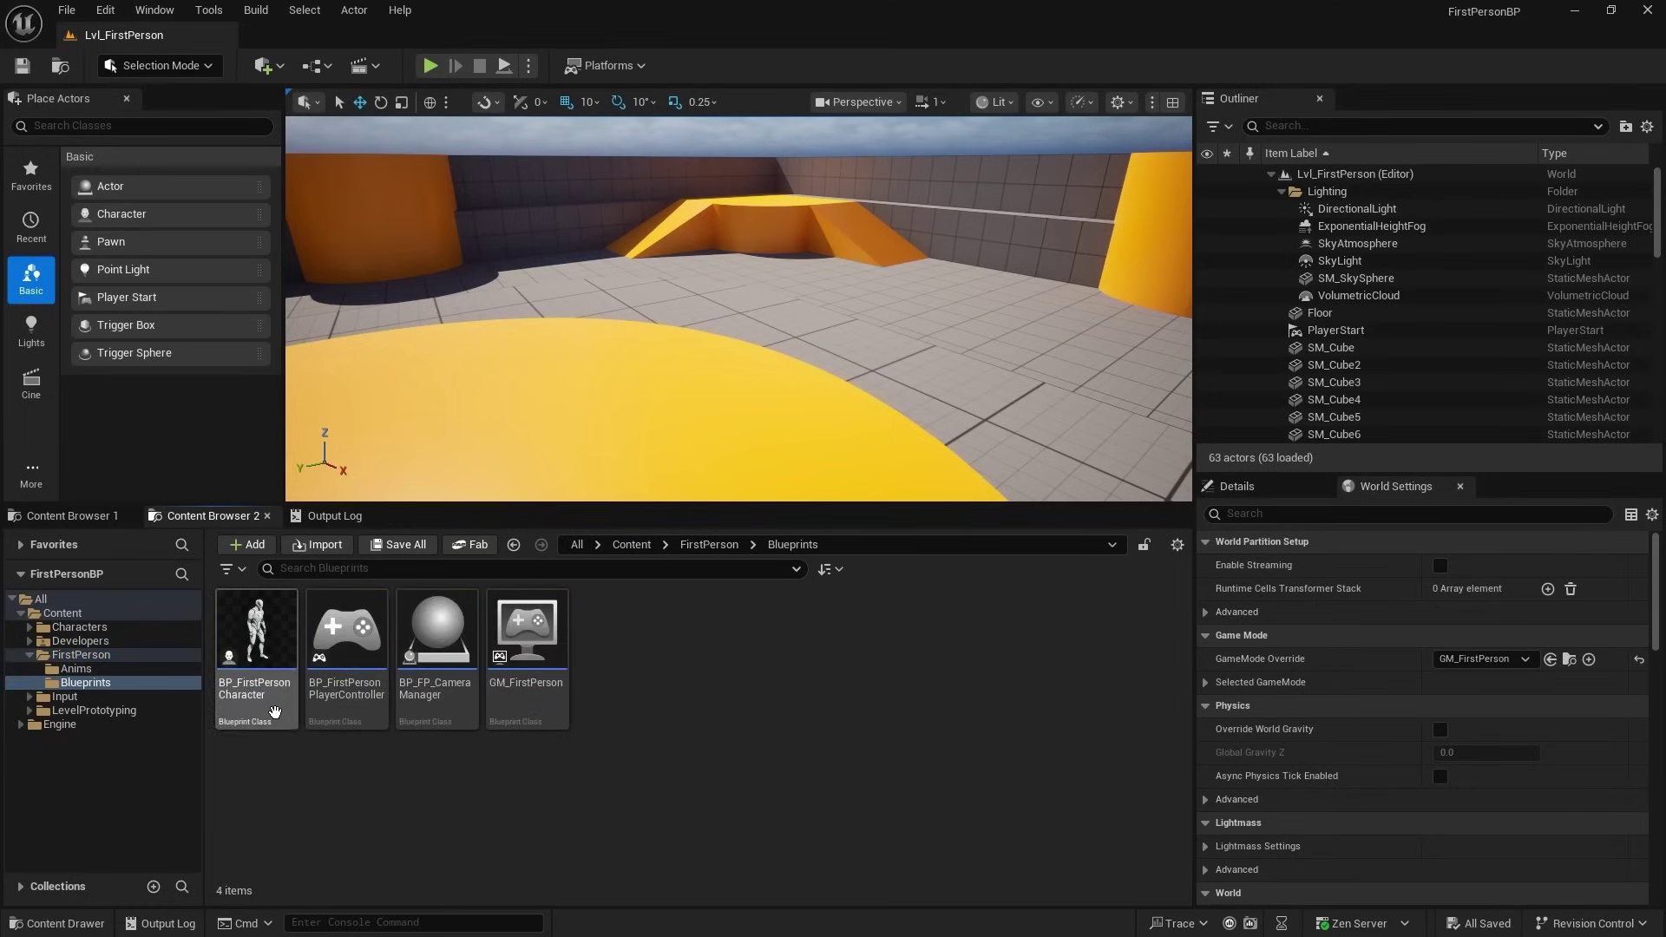
double_click(274, 711)
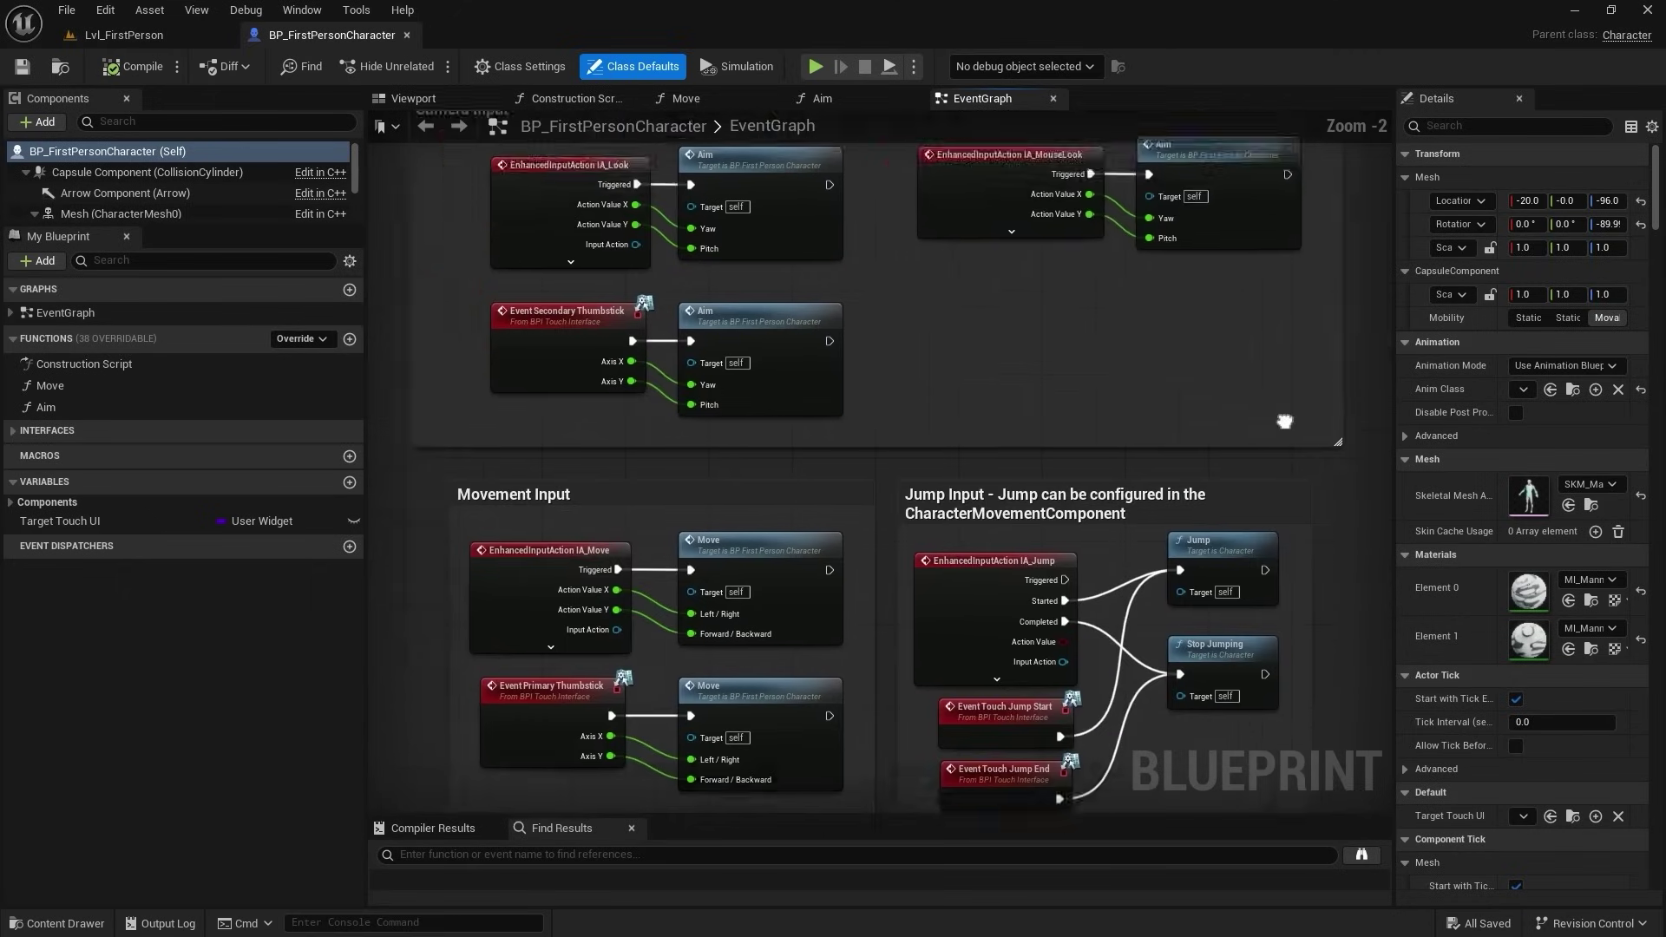
right_drag(1284, 422, 1291, 479)
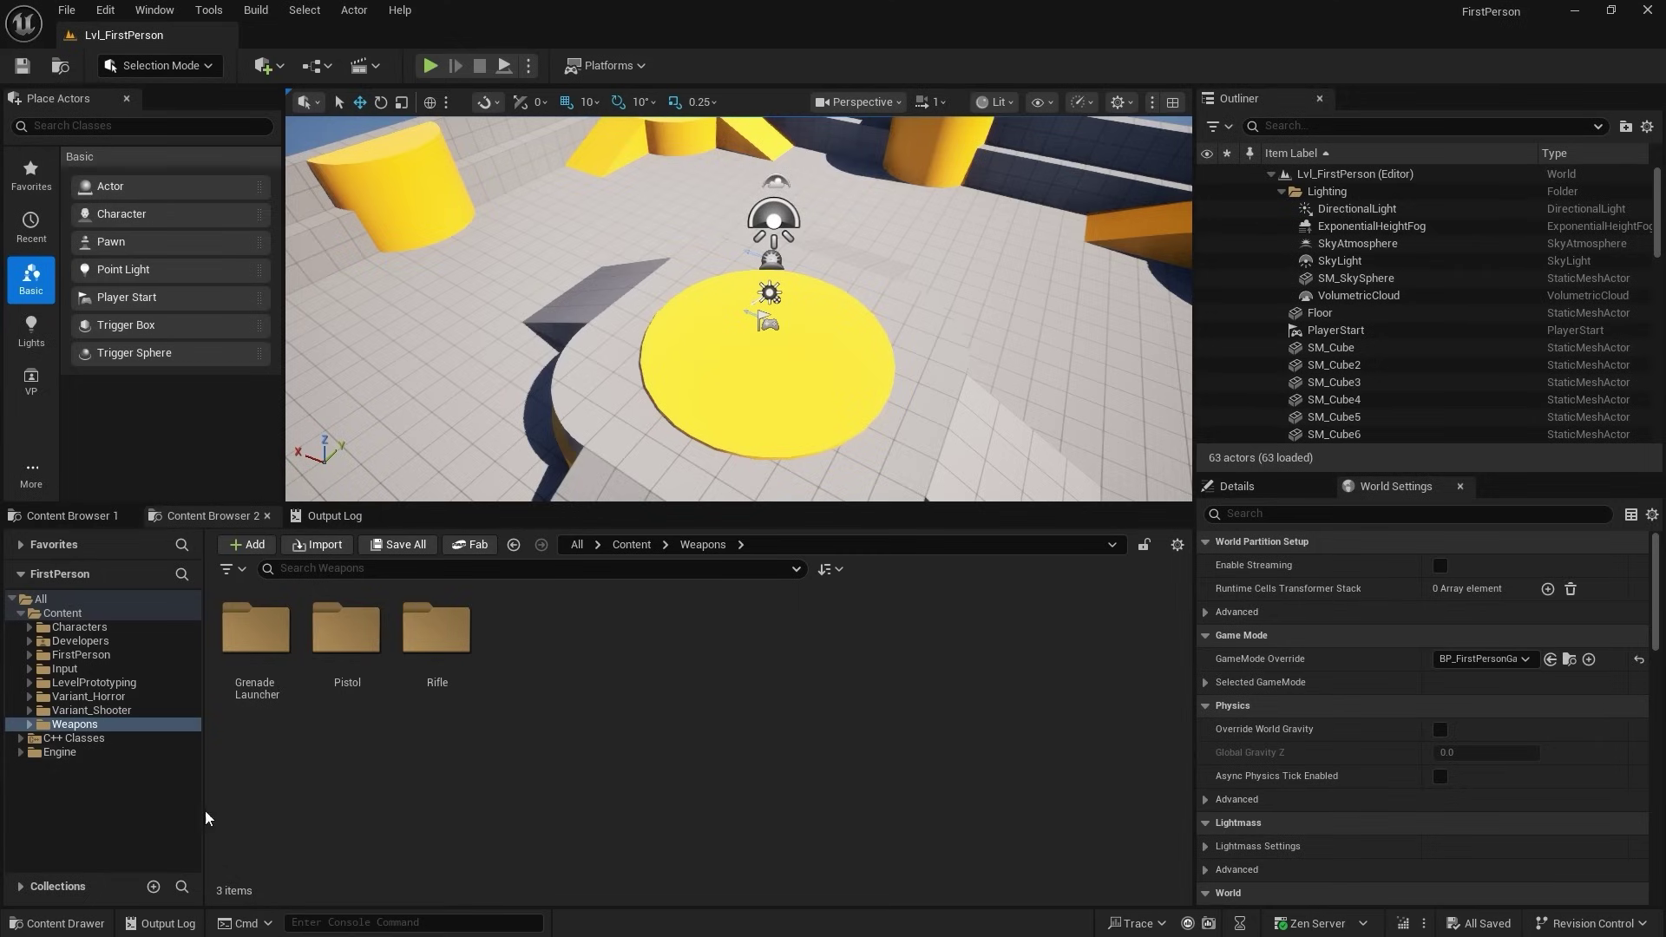
- Open BP_FirstPersonCharacter from the C++ project's FirstPerson Blueprints folder
click(47, 657)
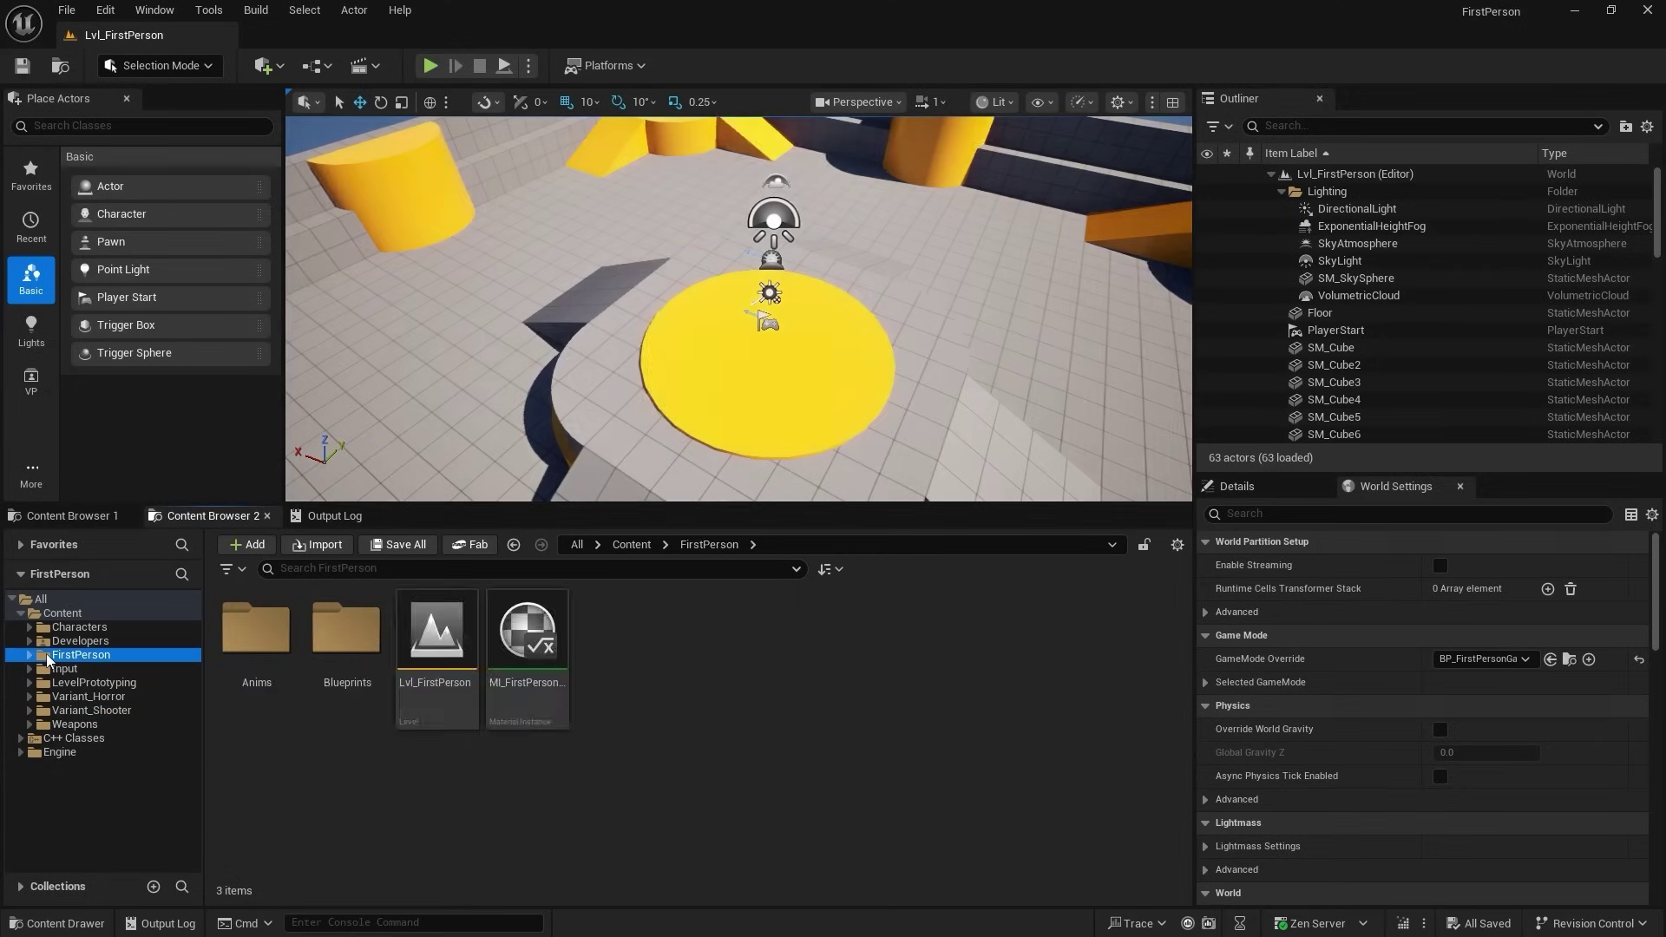
double_click(345, 633)
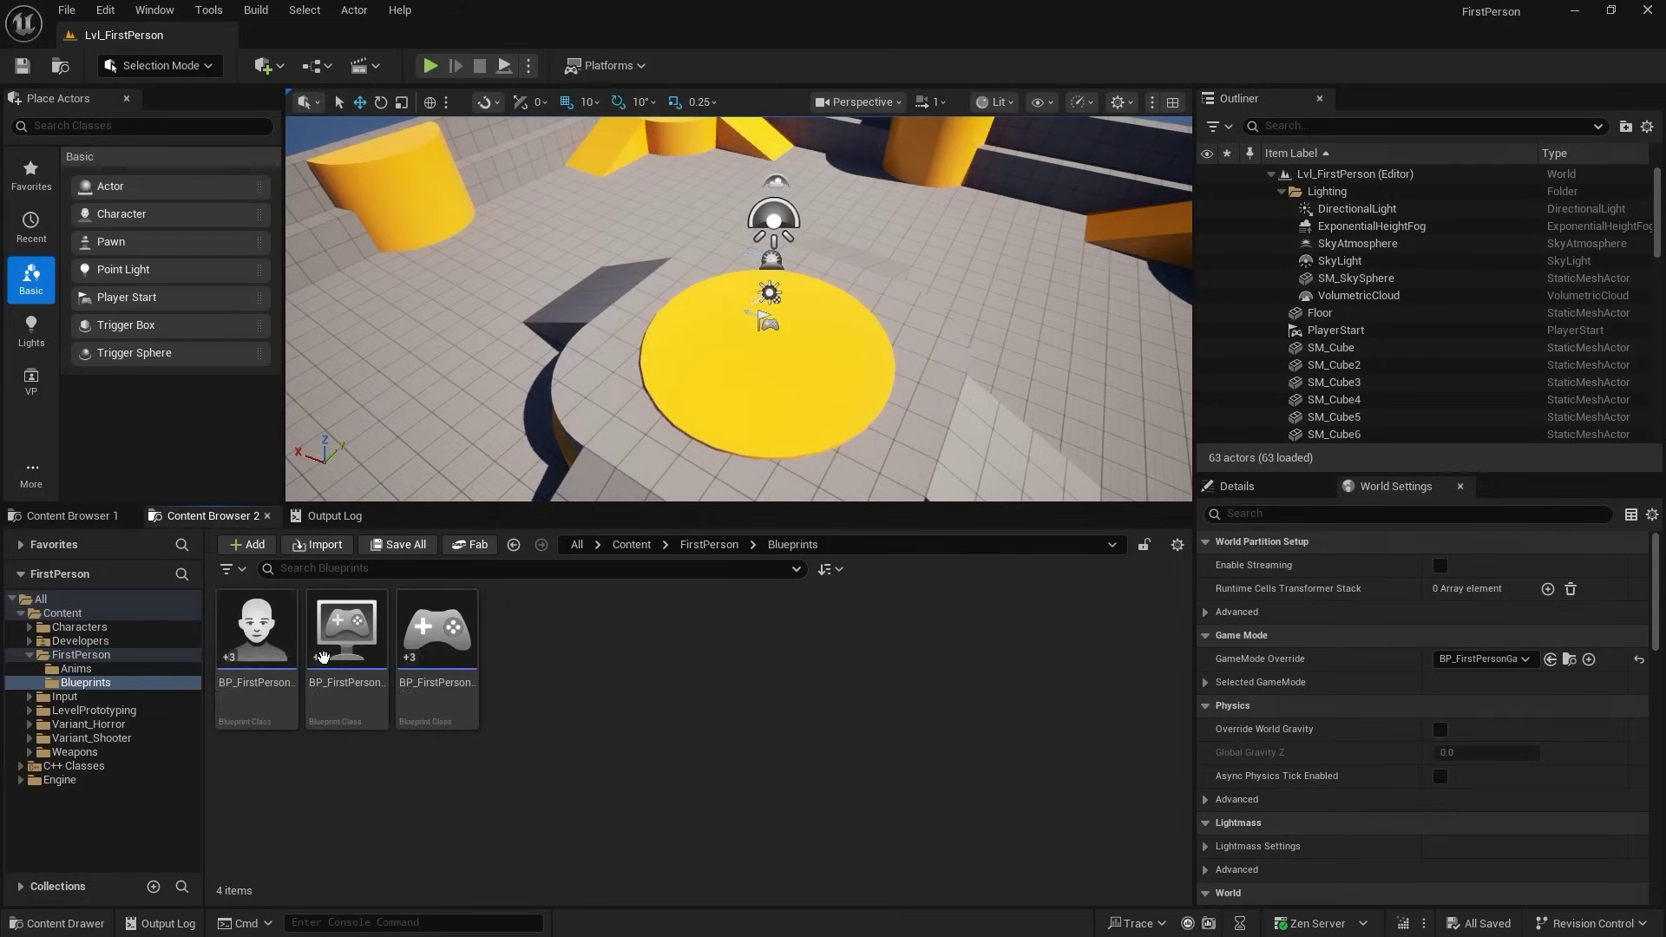
double_click(236, 695)
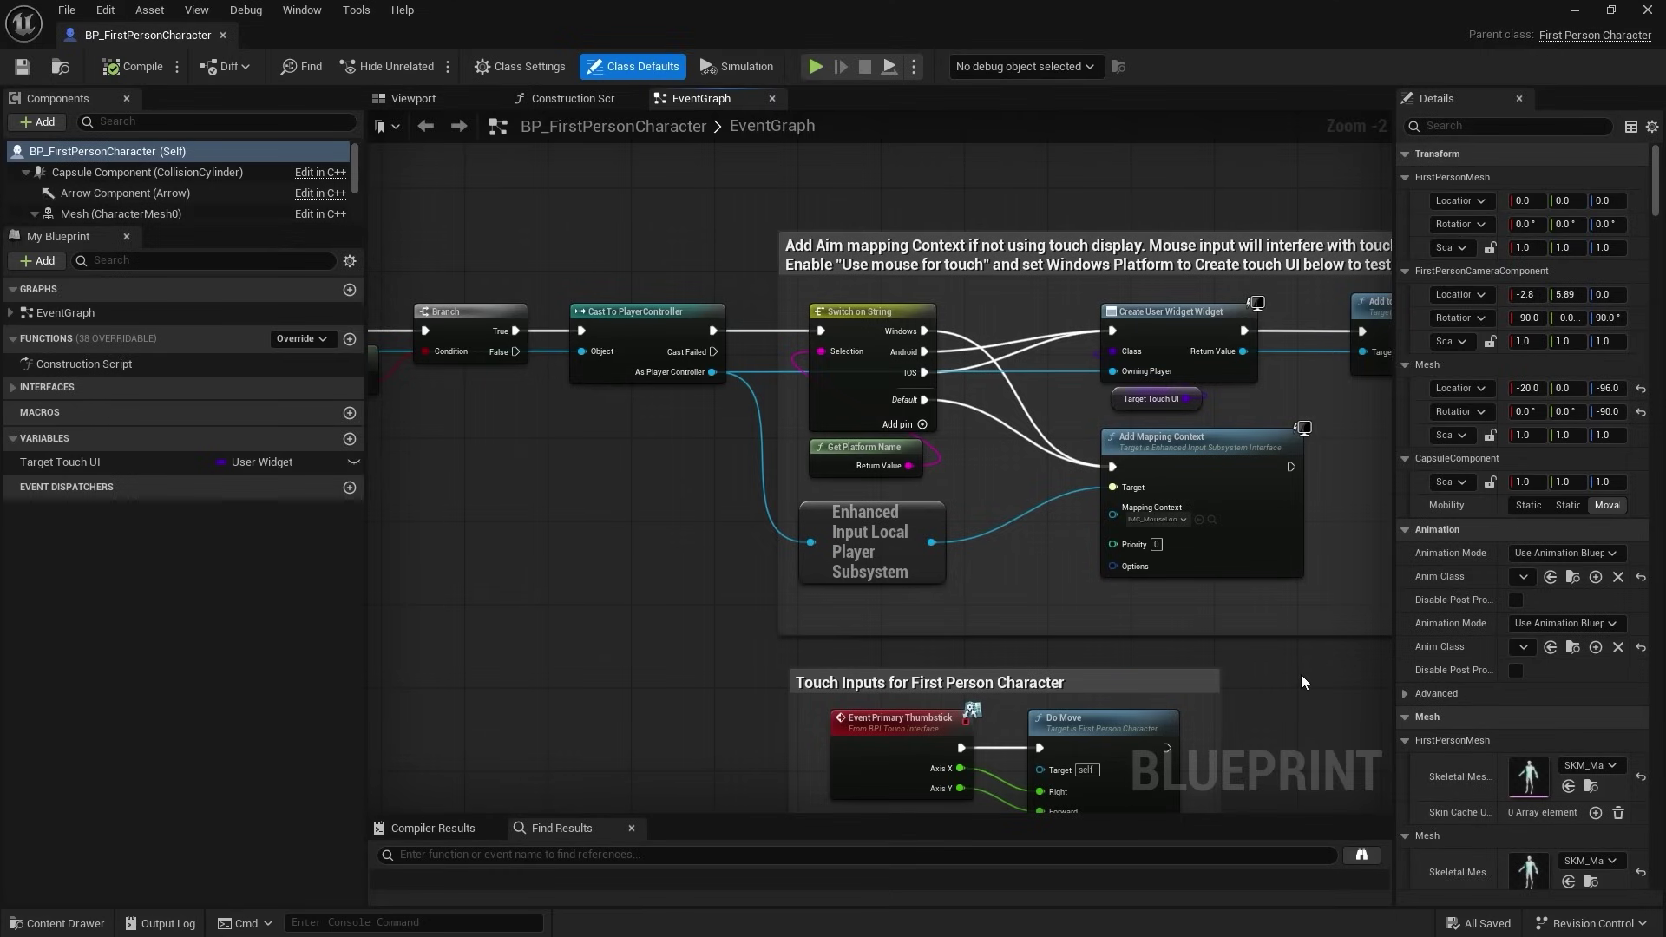
- Pan and zoom the EventGraph across the mapping context and touch input nodes
right_drag(1302, 681, 1112, 470)
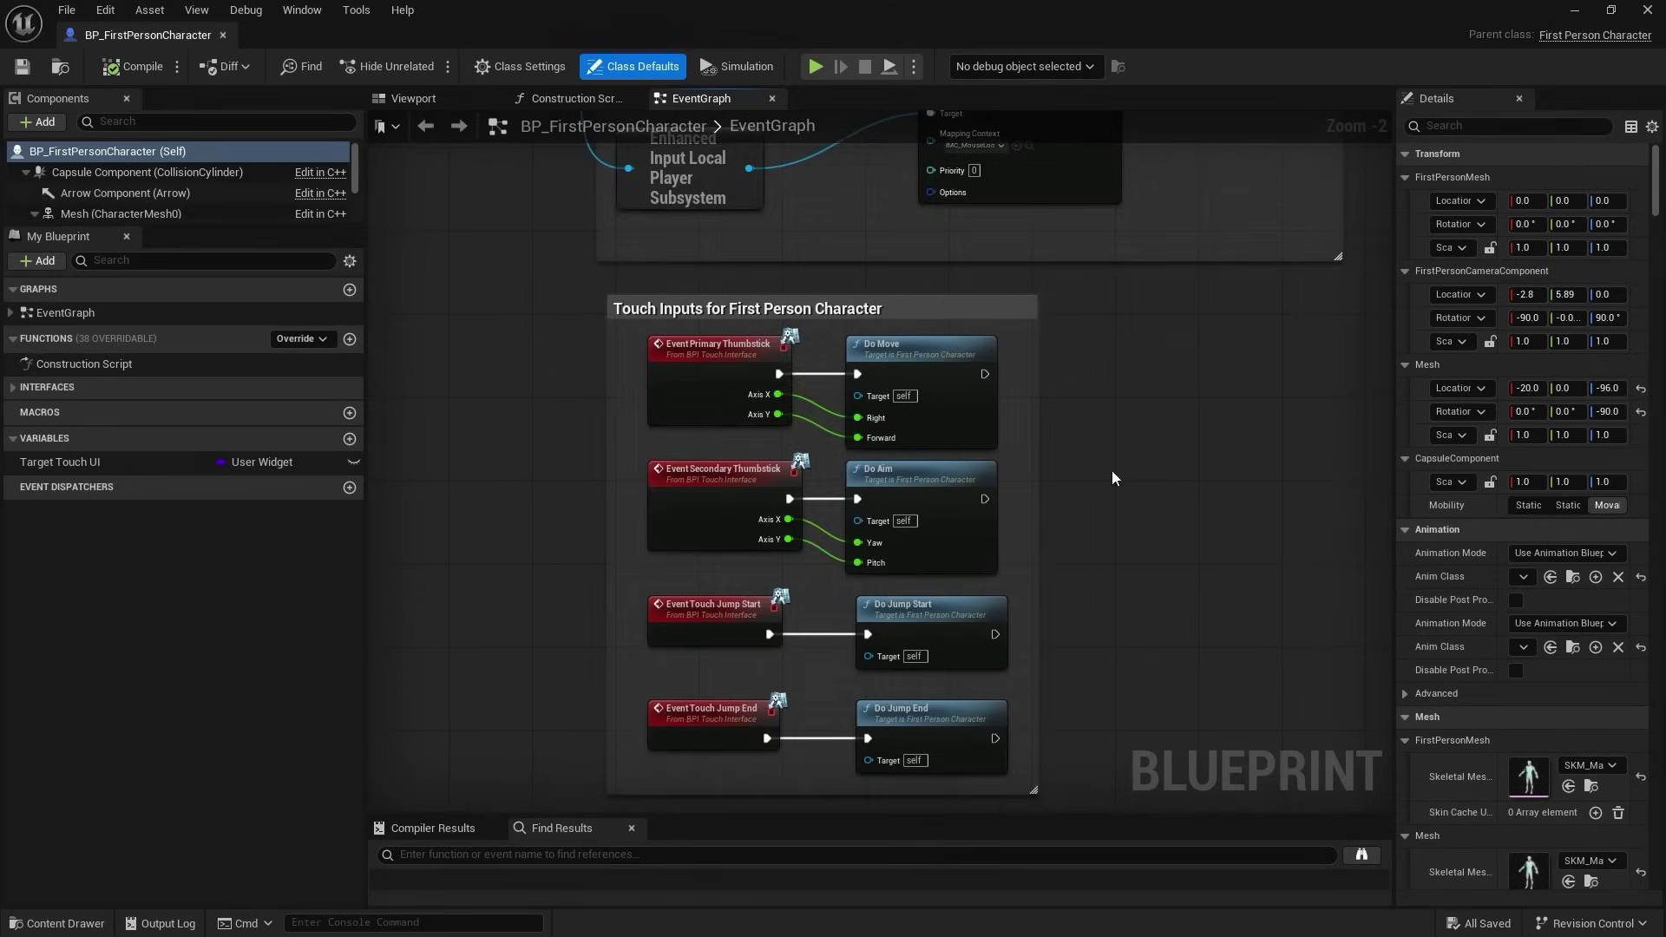
scroll(1109, 473, down, 4)
scroll(1106, 483, up, 1)
right_drag(1005, 481, 1037, 506)
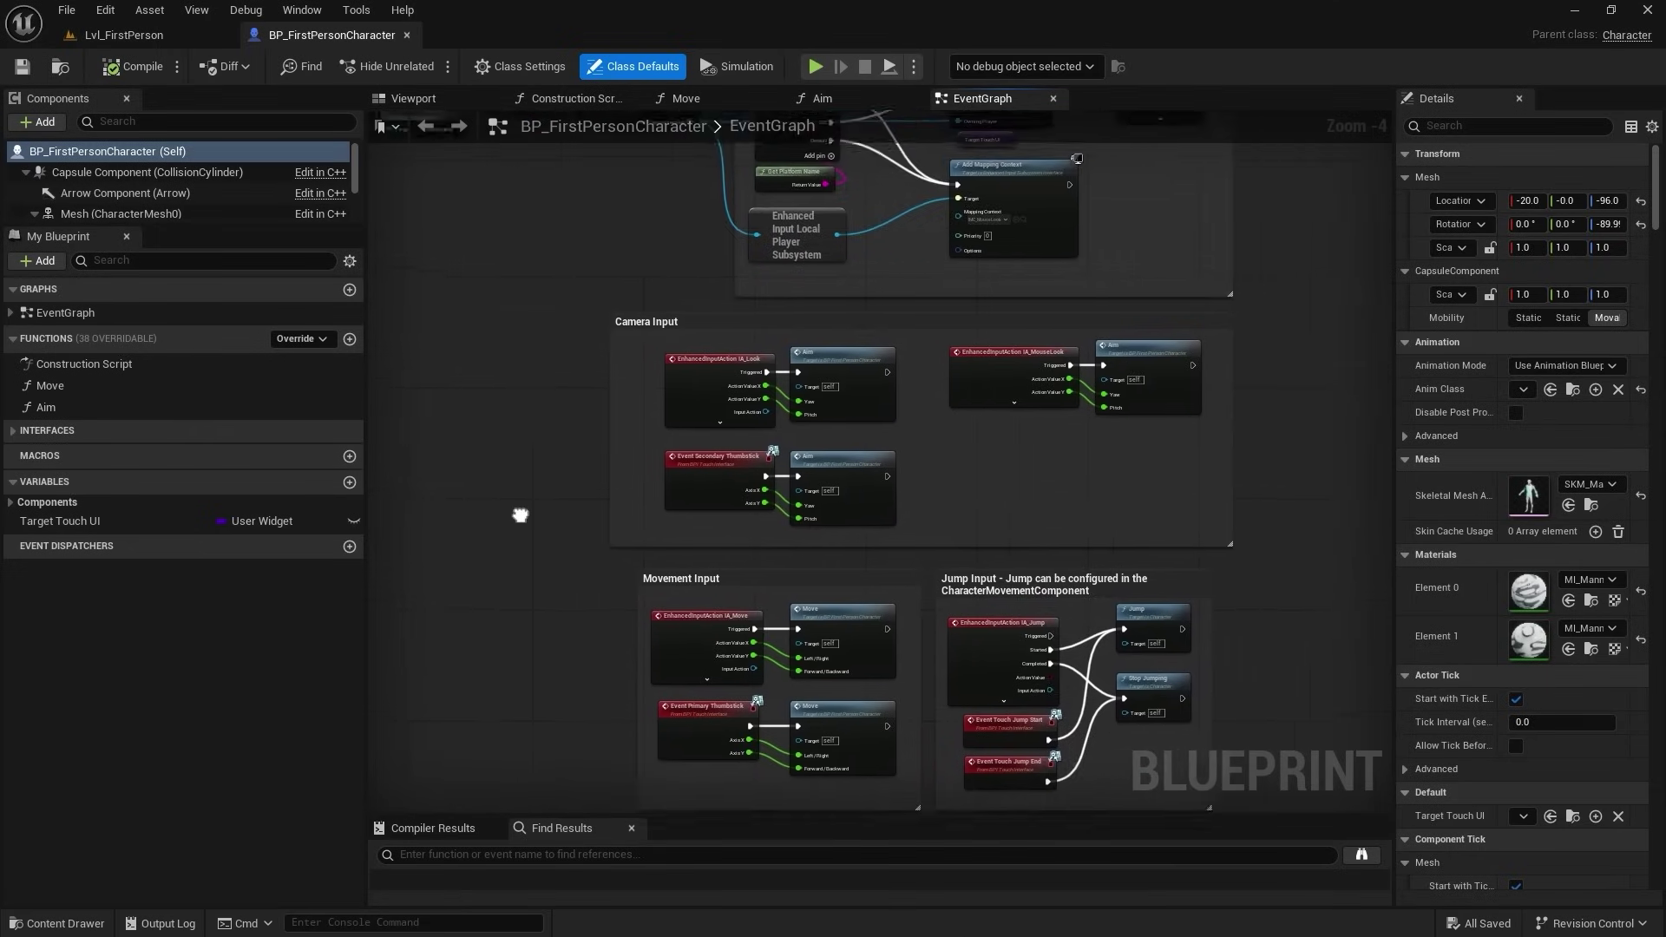
- Pan the template character's EventGraph to the Movement and Jump Input nodes
right_drag(550, 506, 476, 353)
scroll(476, 353, up, 2)
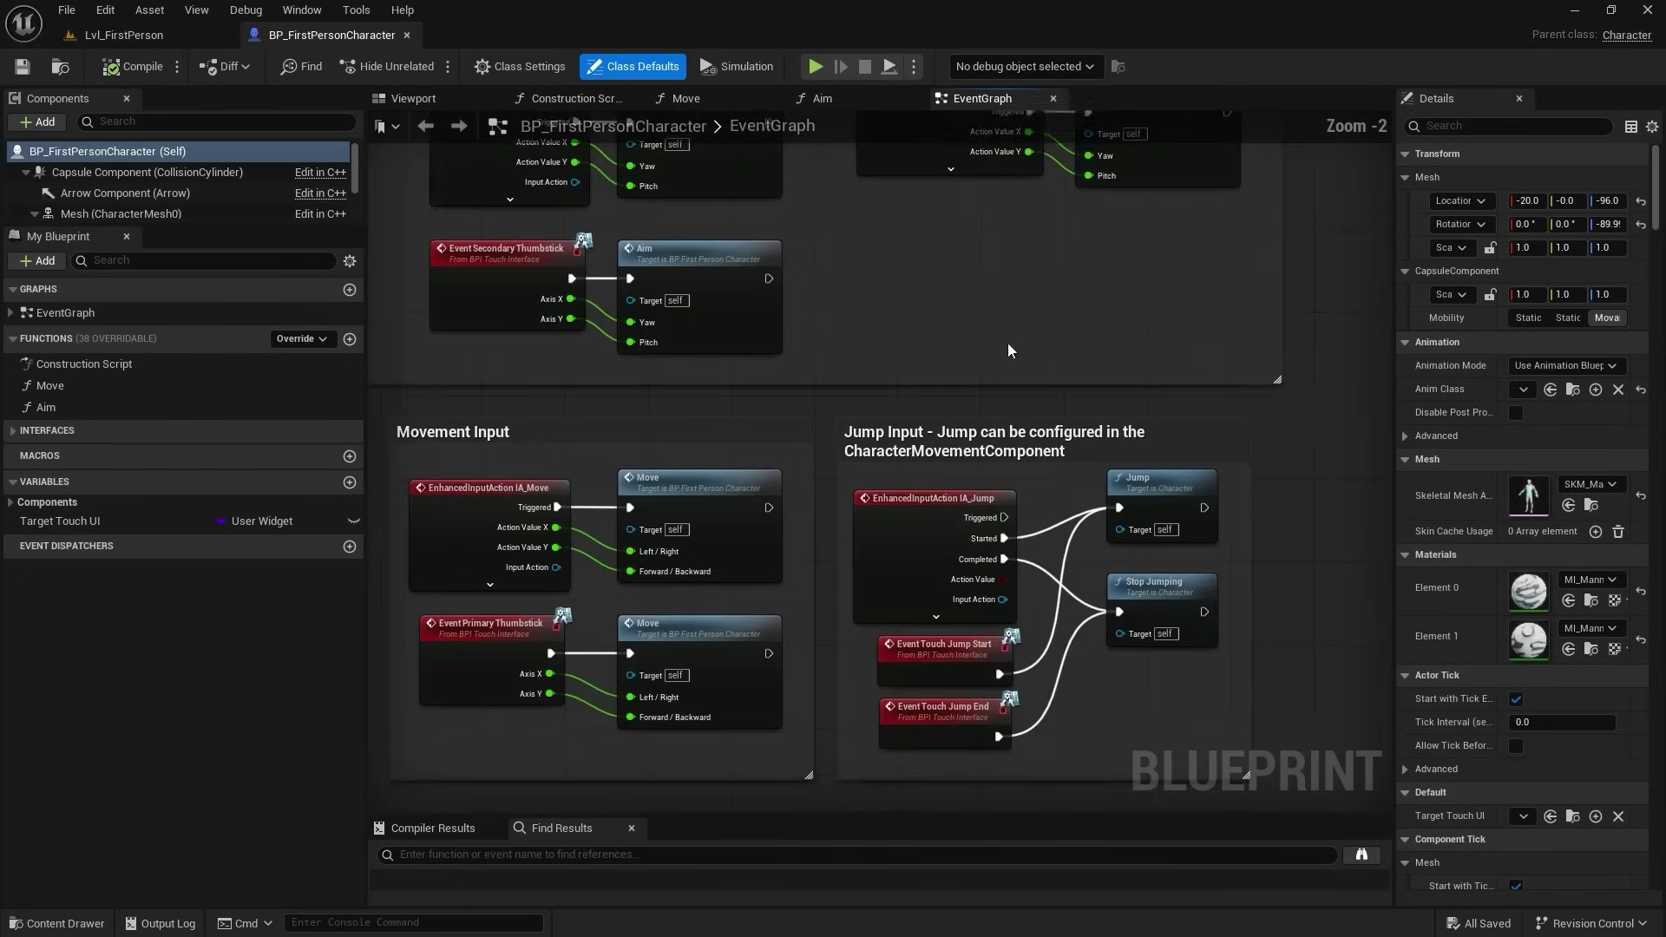
right_drag(1172, 355, 1295, 476)
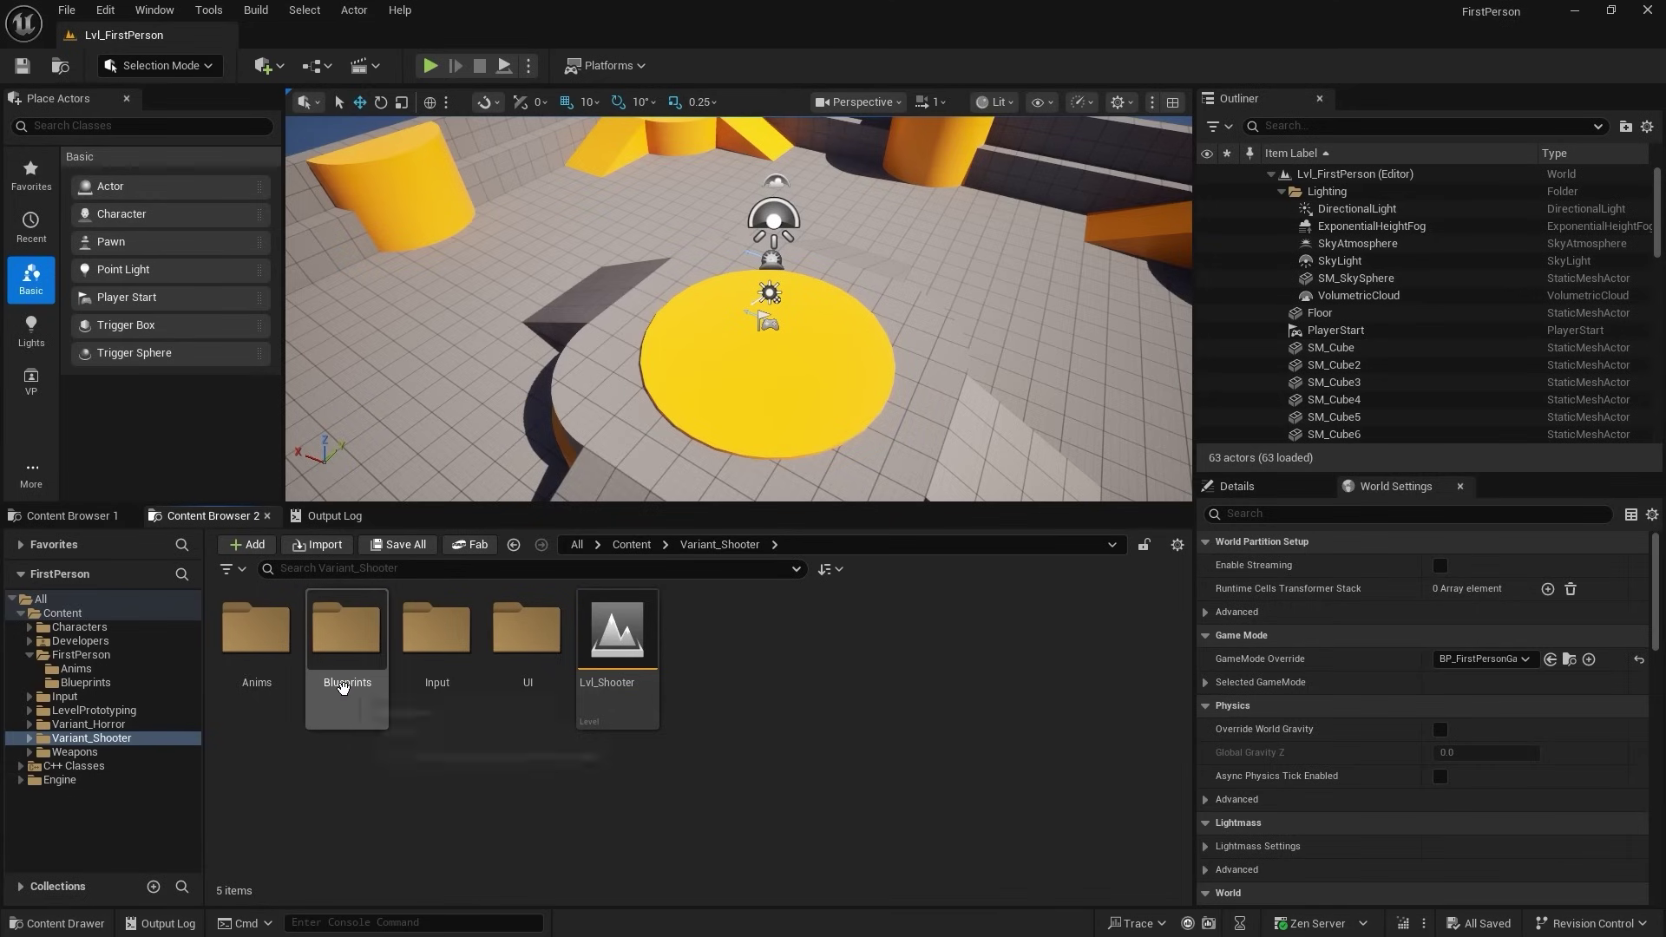
- Open BP_ShooterWeapon_Pistol from Variant_Shooter Pickups Weapons, then its parent BP_ShooterWeaponBase as a full Blueprint
double_click(343, 687)
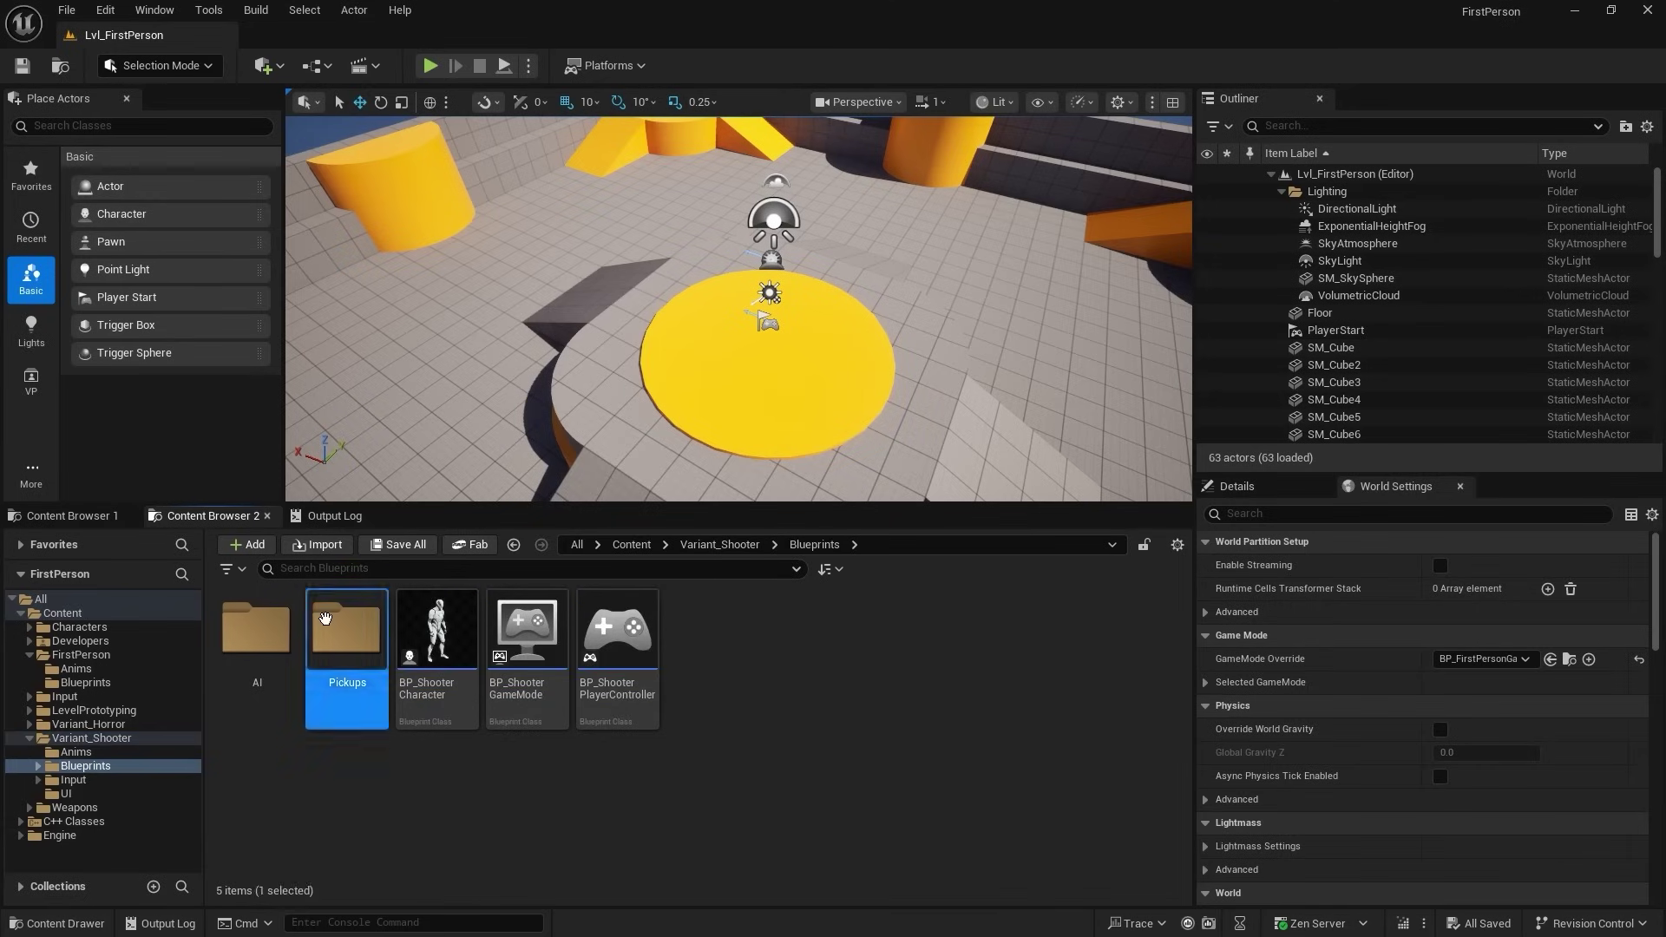
double_click(326, 618)
double_click(343, 663)
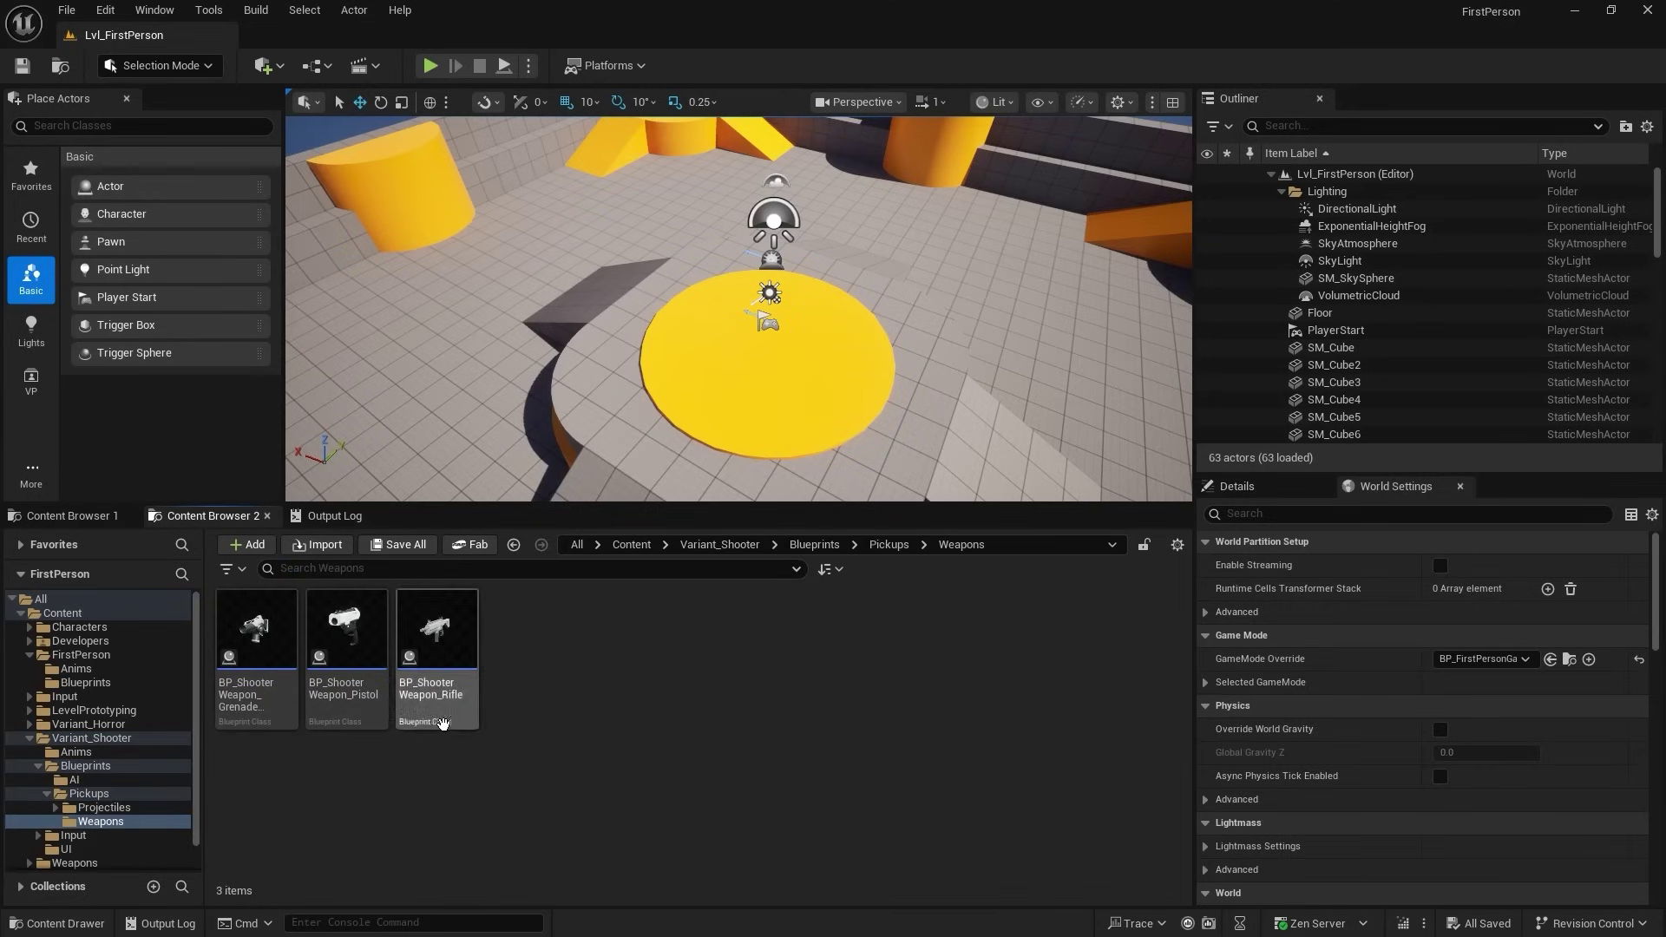
double_click(351, 713)
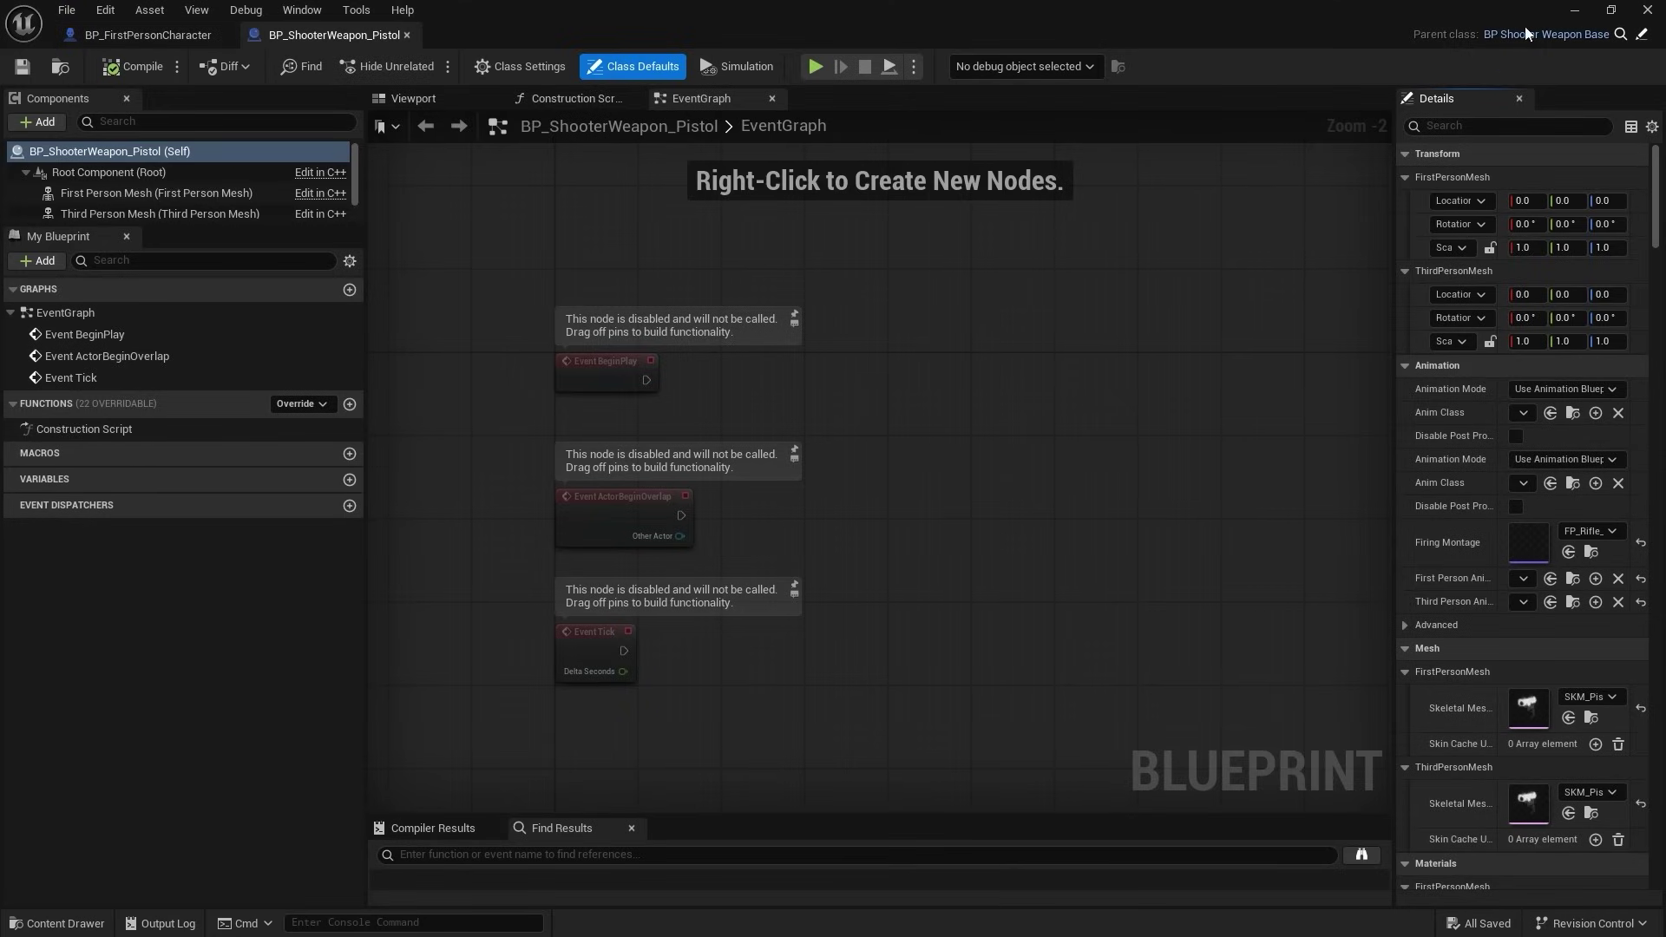
click(1638, 35)
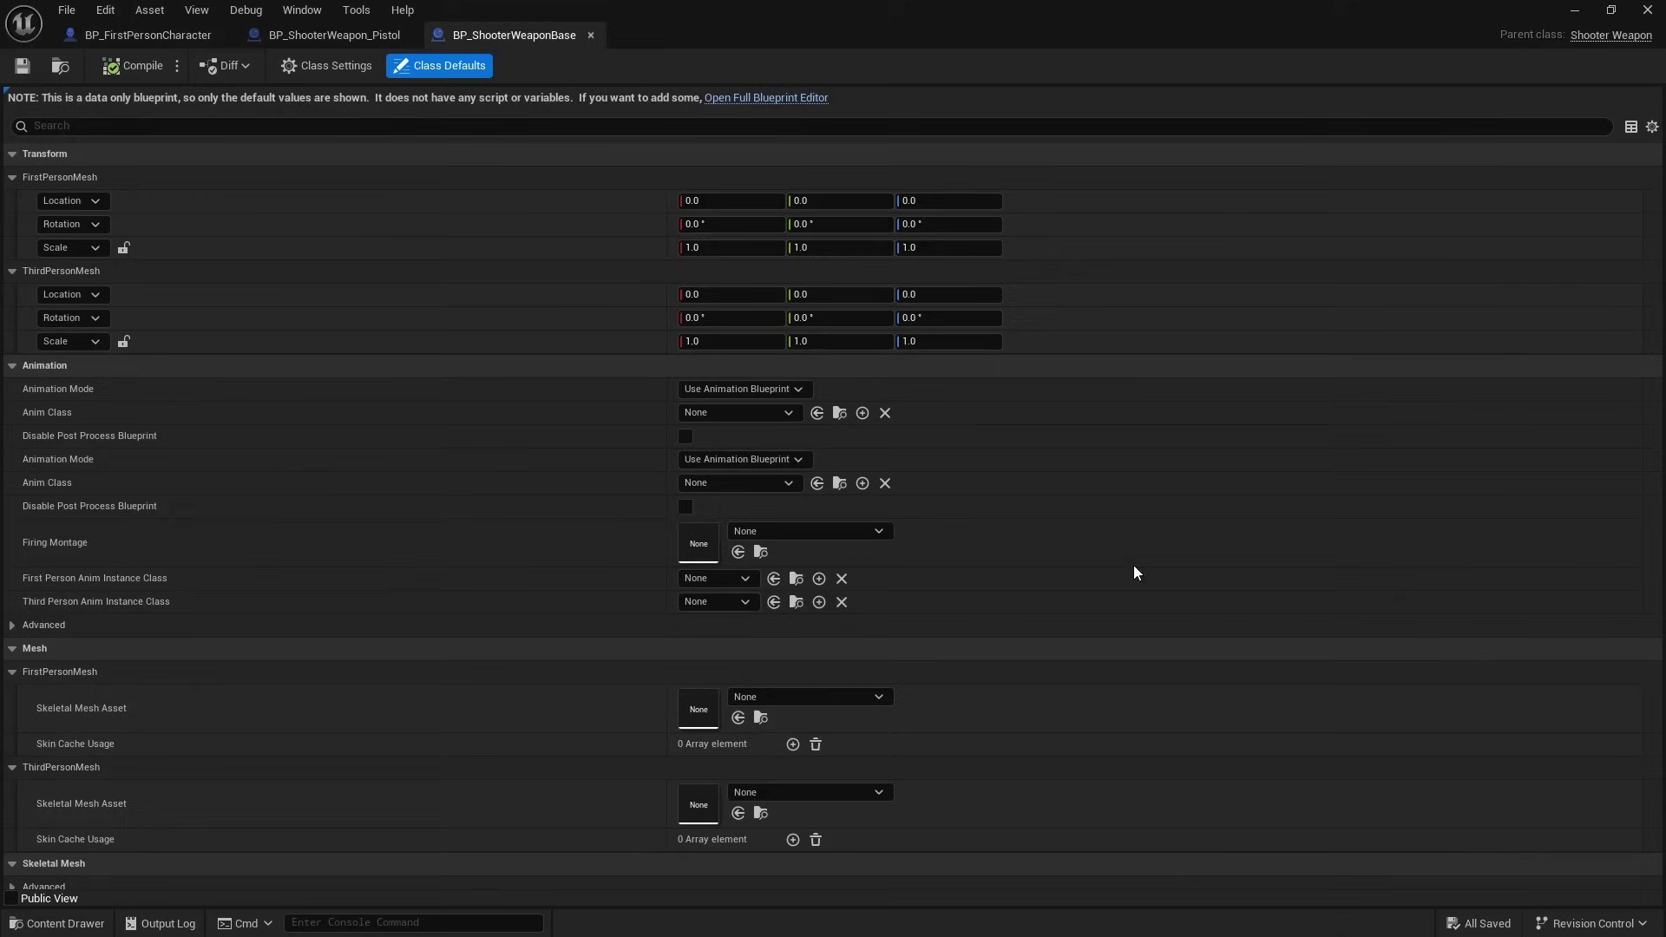
click(780, 99)
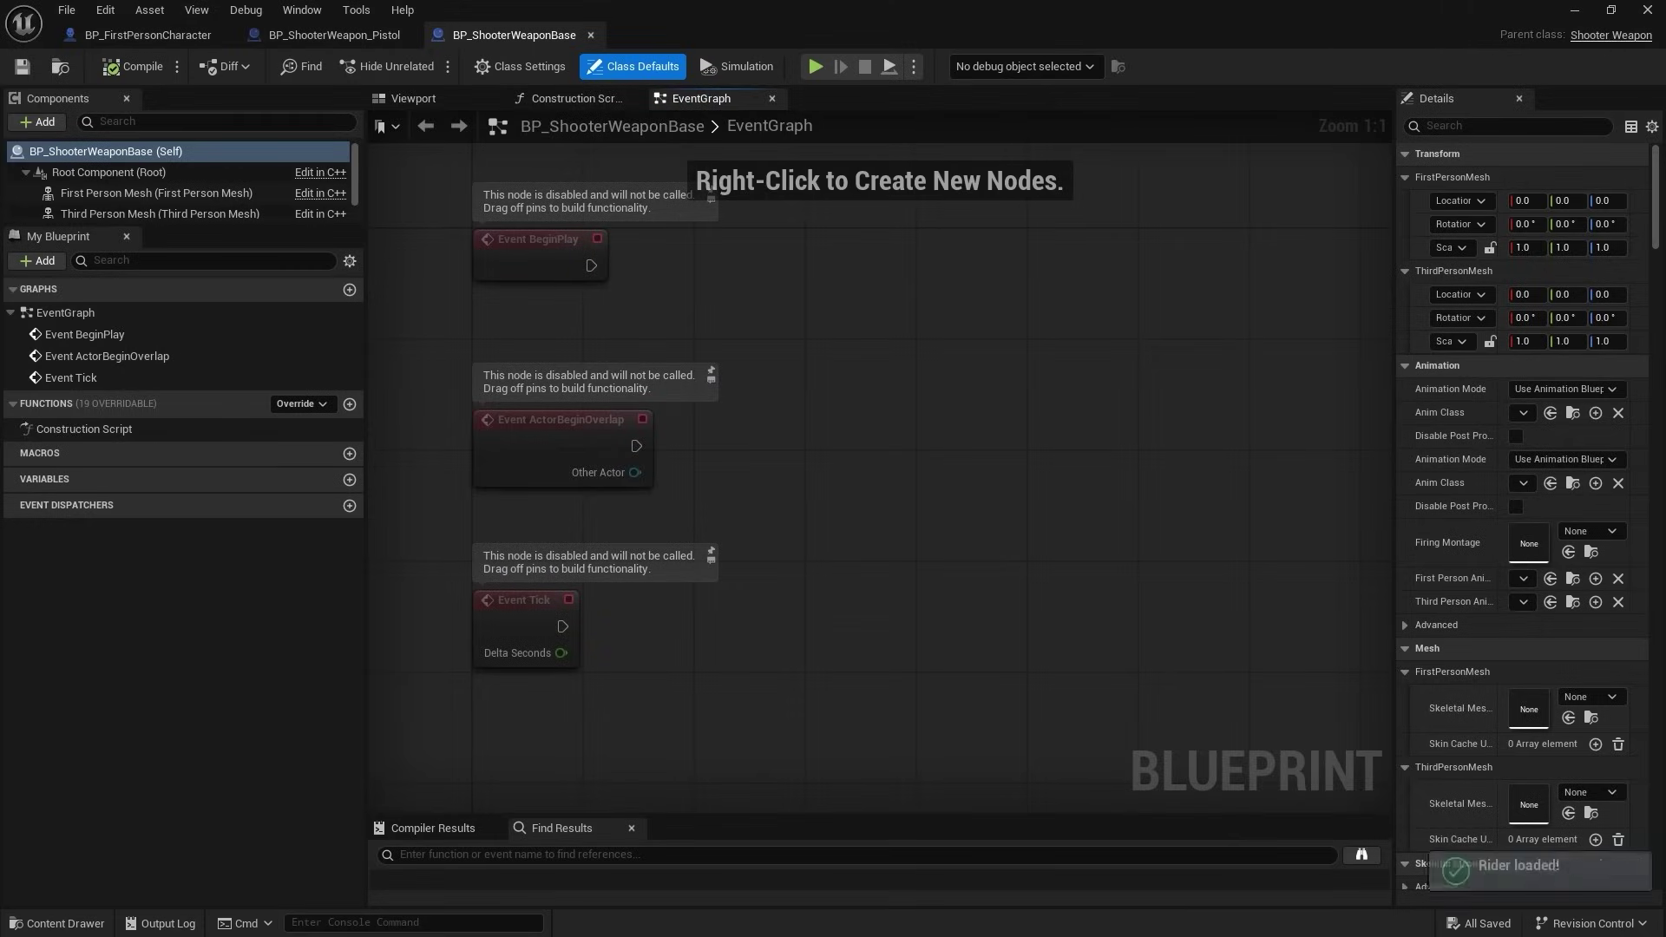
- Read down ShooterWeapon.h, then HorrorCharacter.cpp's sprint input bindings and DoStartSprint code
scroll(1129, 466, down, 7)
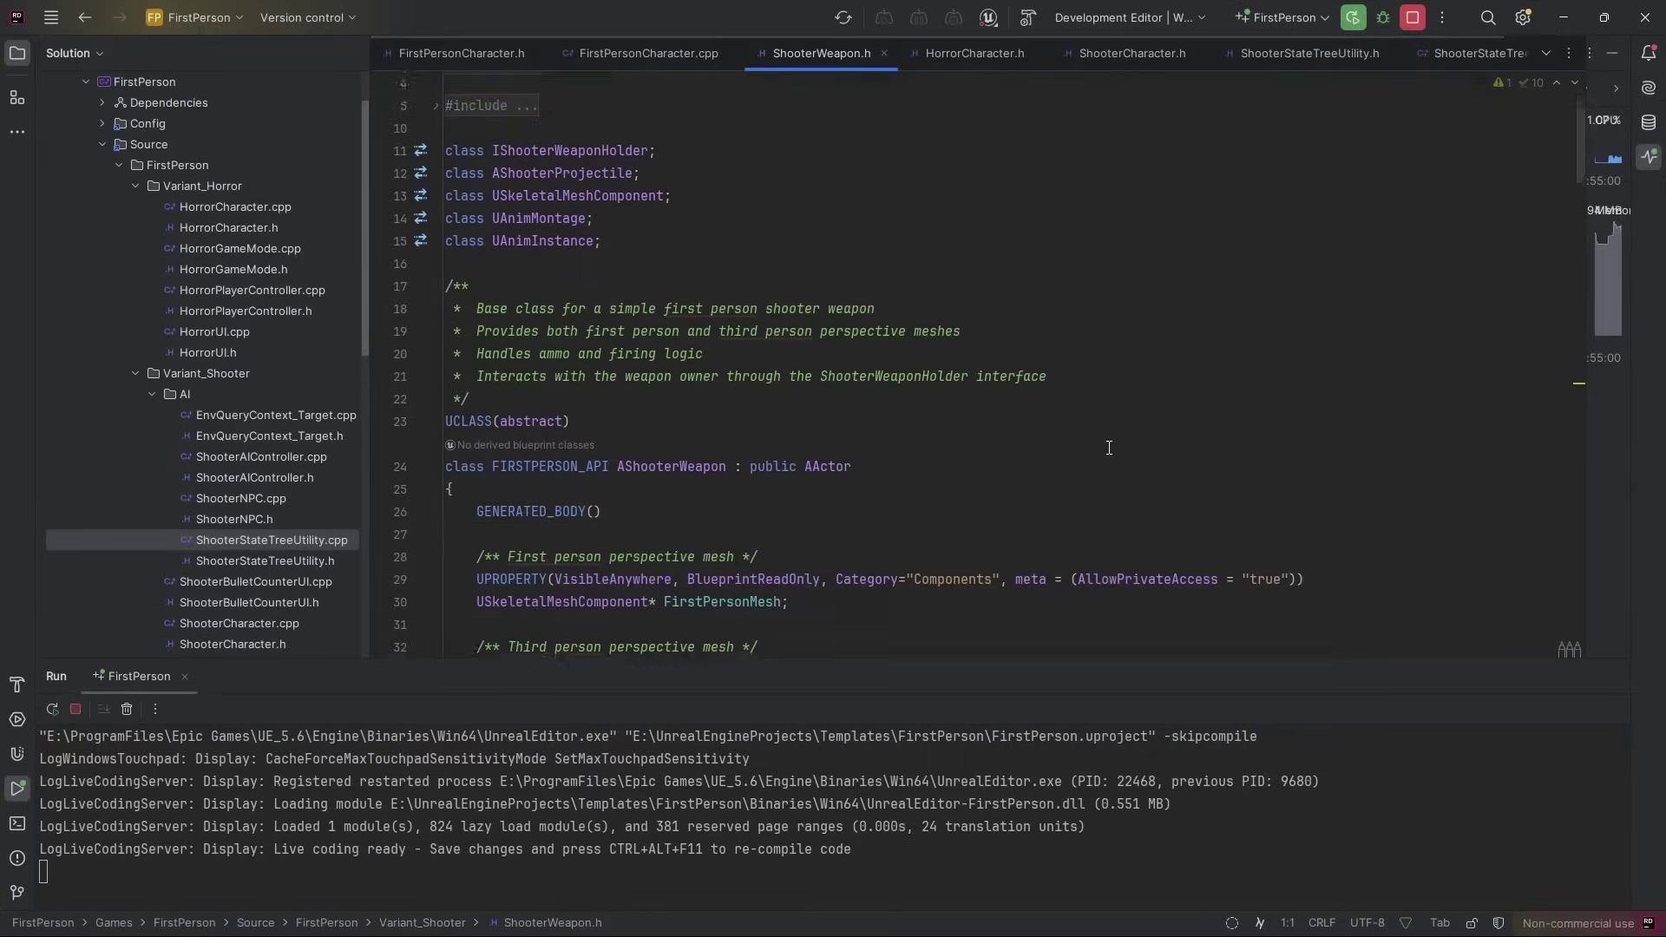
scroll(1107, 448, down, 12)
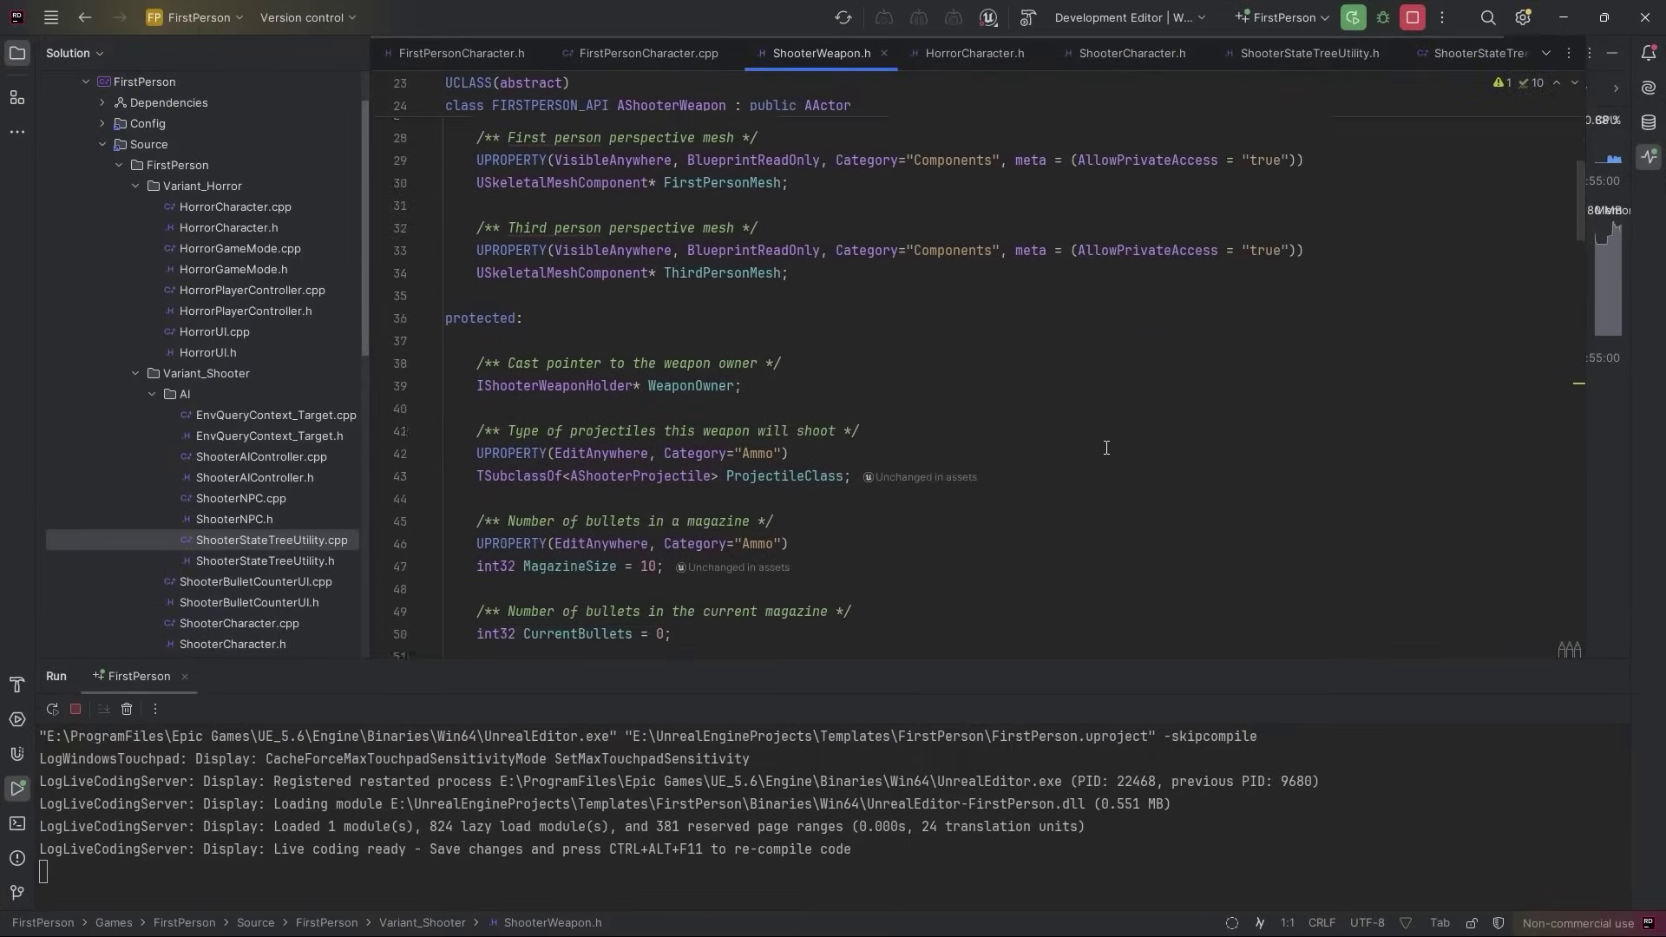
scroll(1101, 451, down, 4)
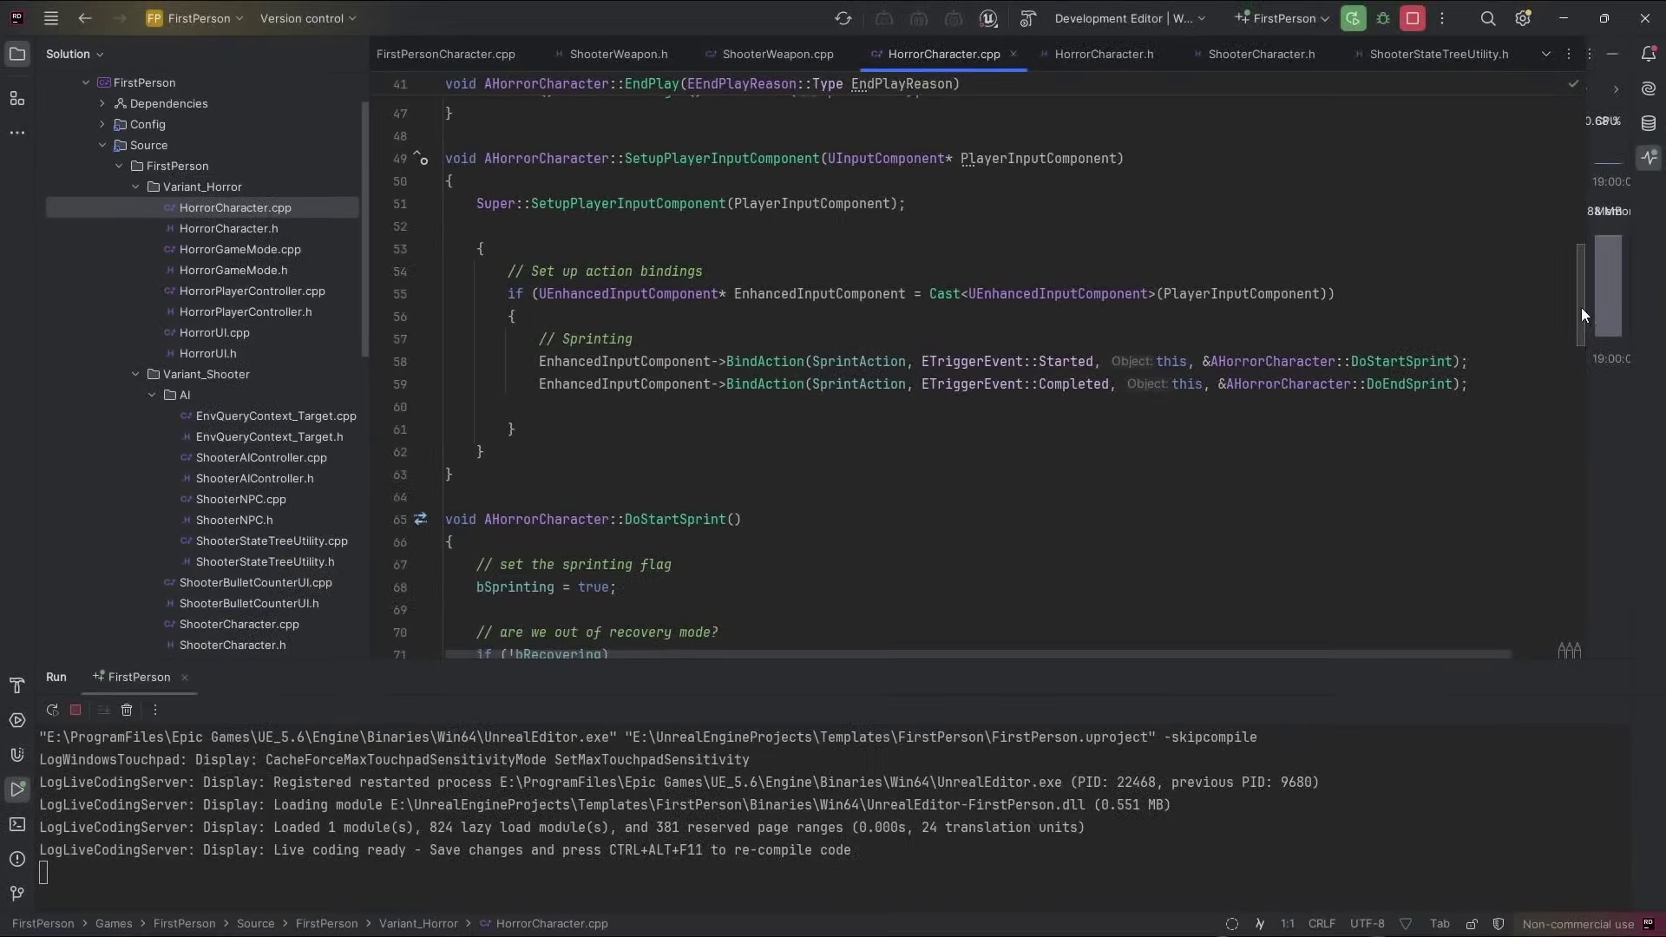
drag(1580, 307, 1581, 342)
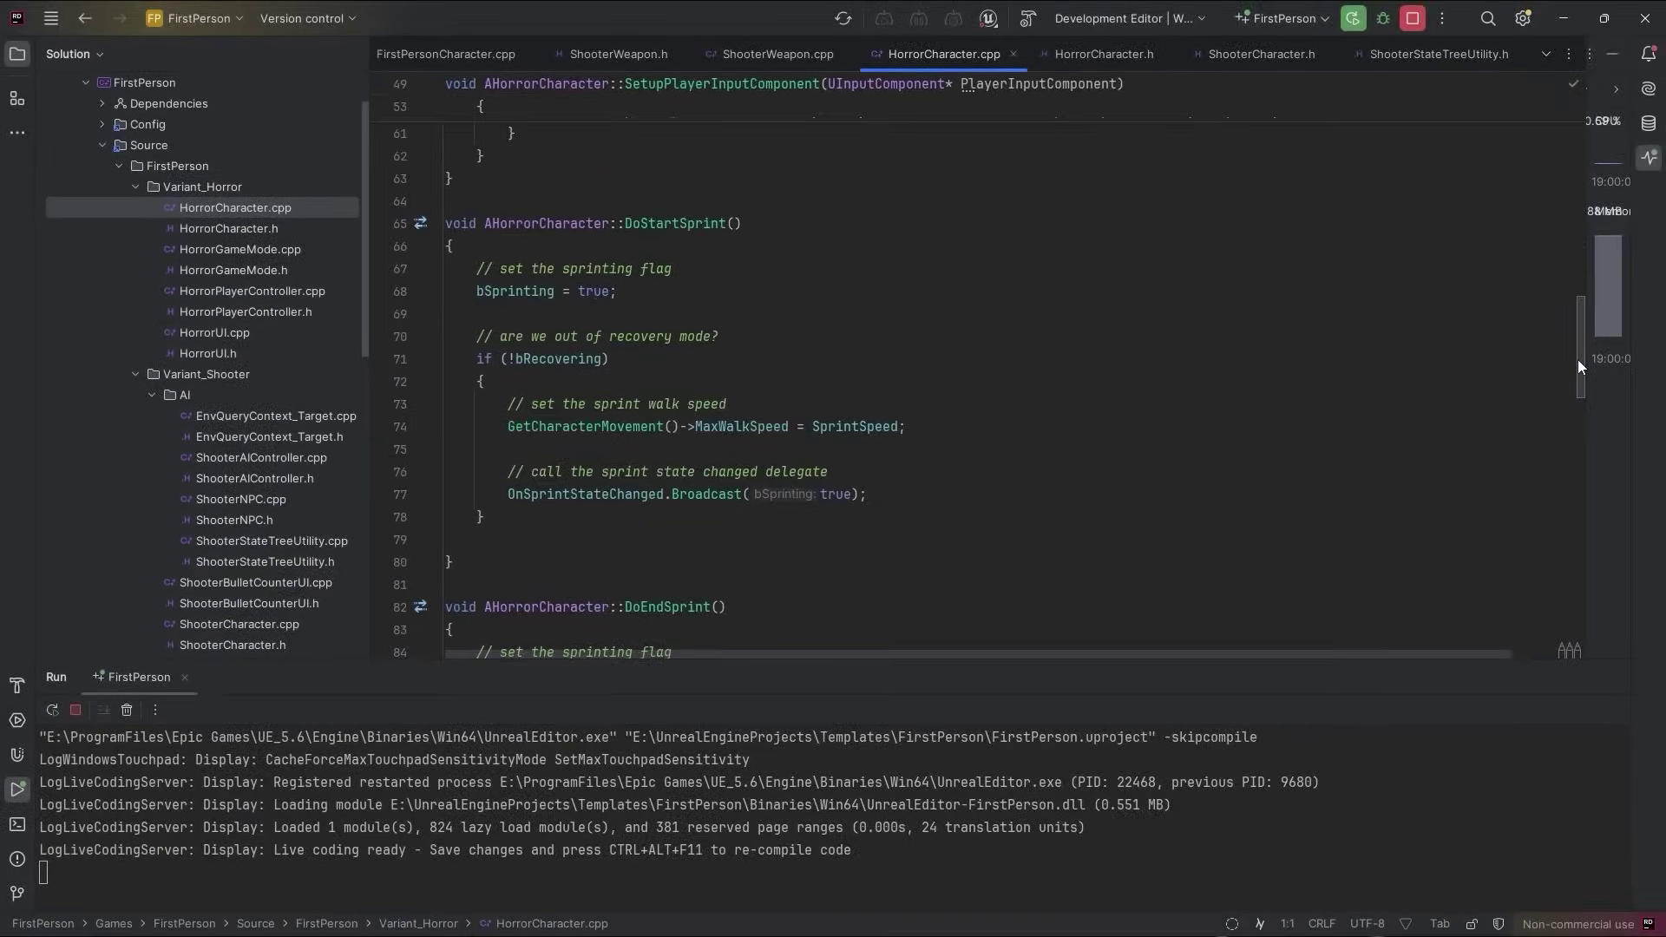
drag(1577, 359, 1577, 365)
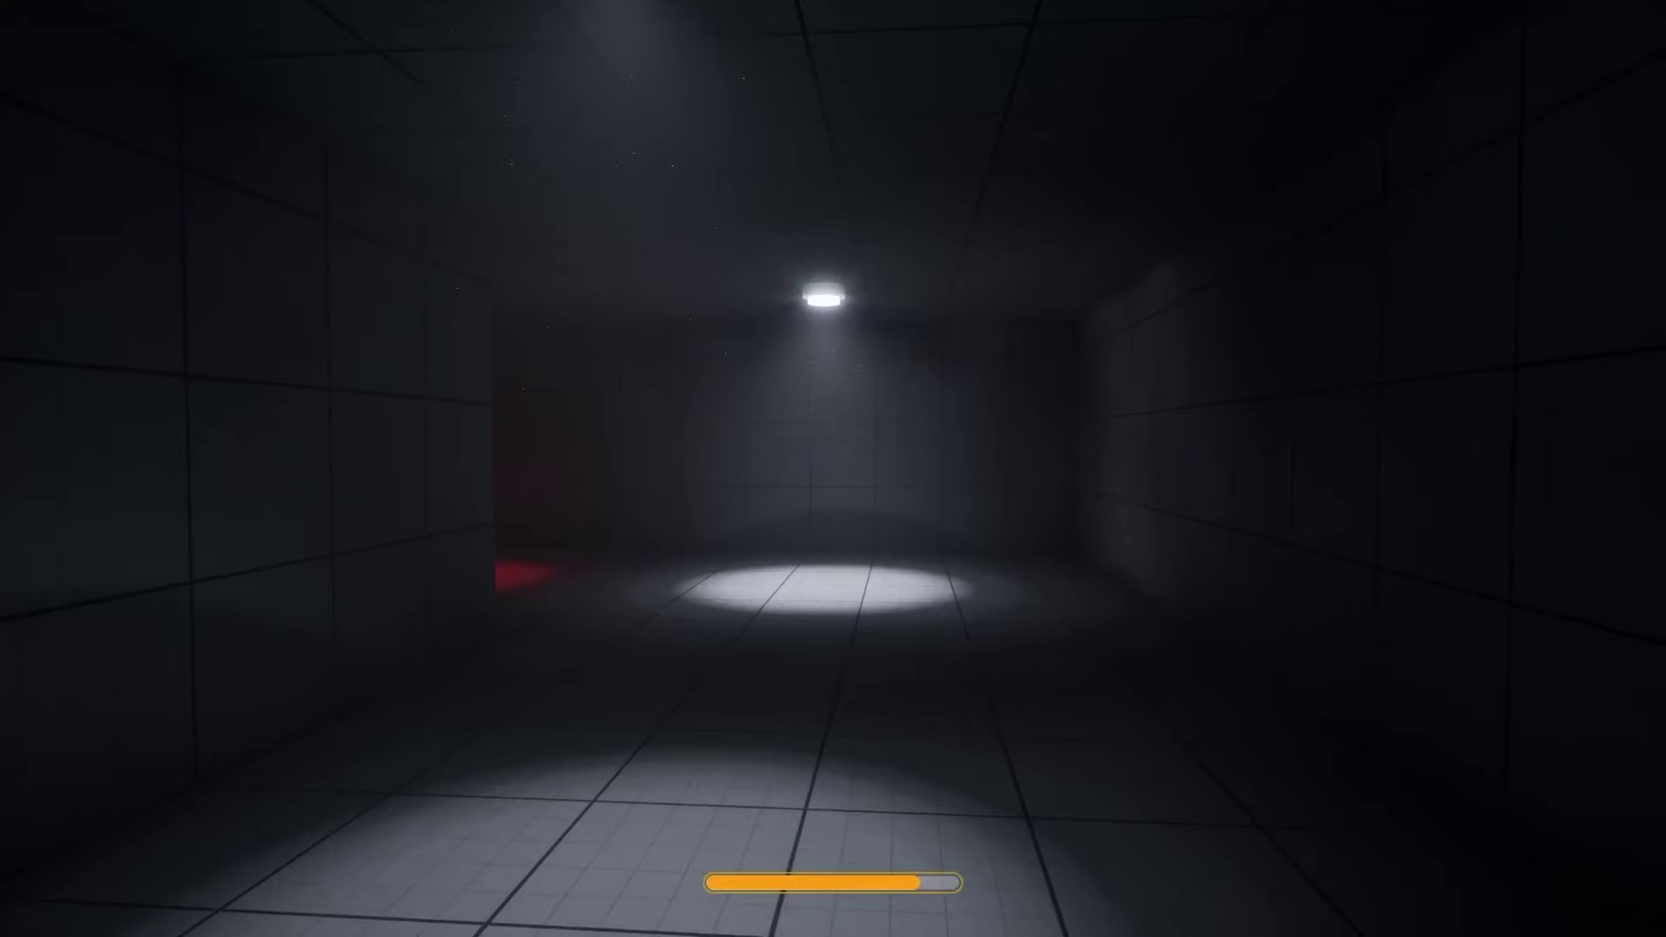
- Walk forward from the grey corridor into the red-lit room of the horror level
key(w)
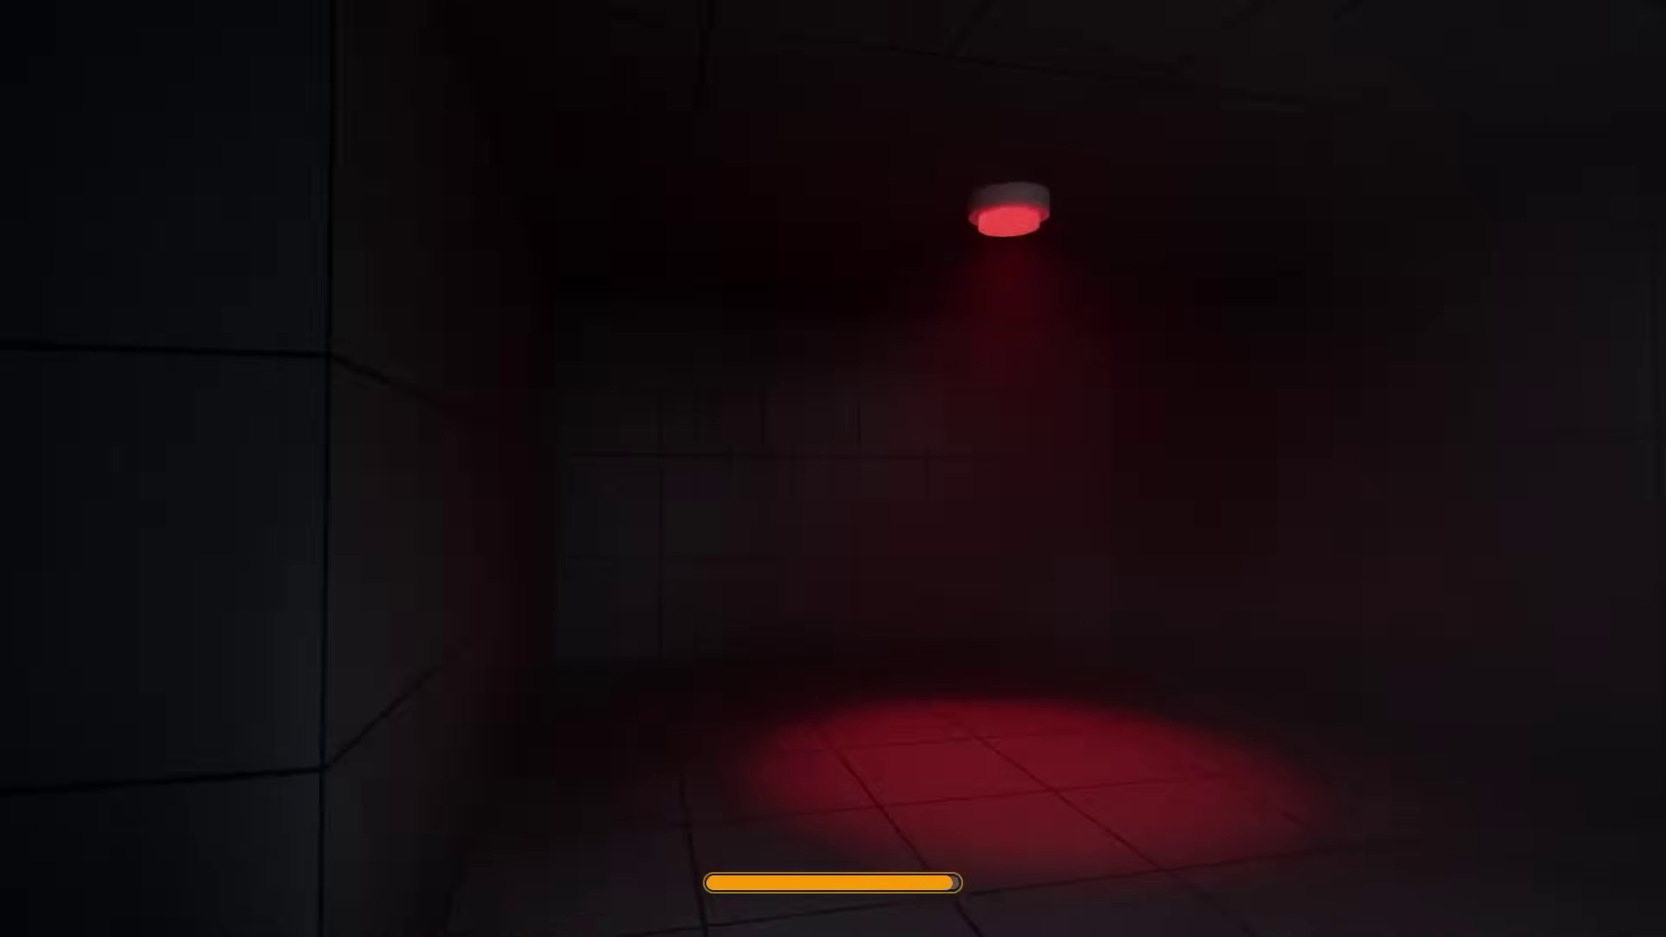